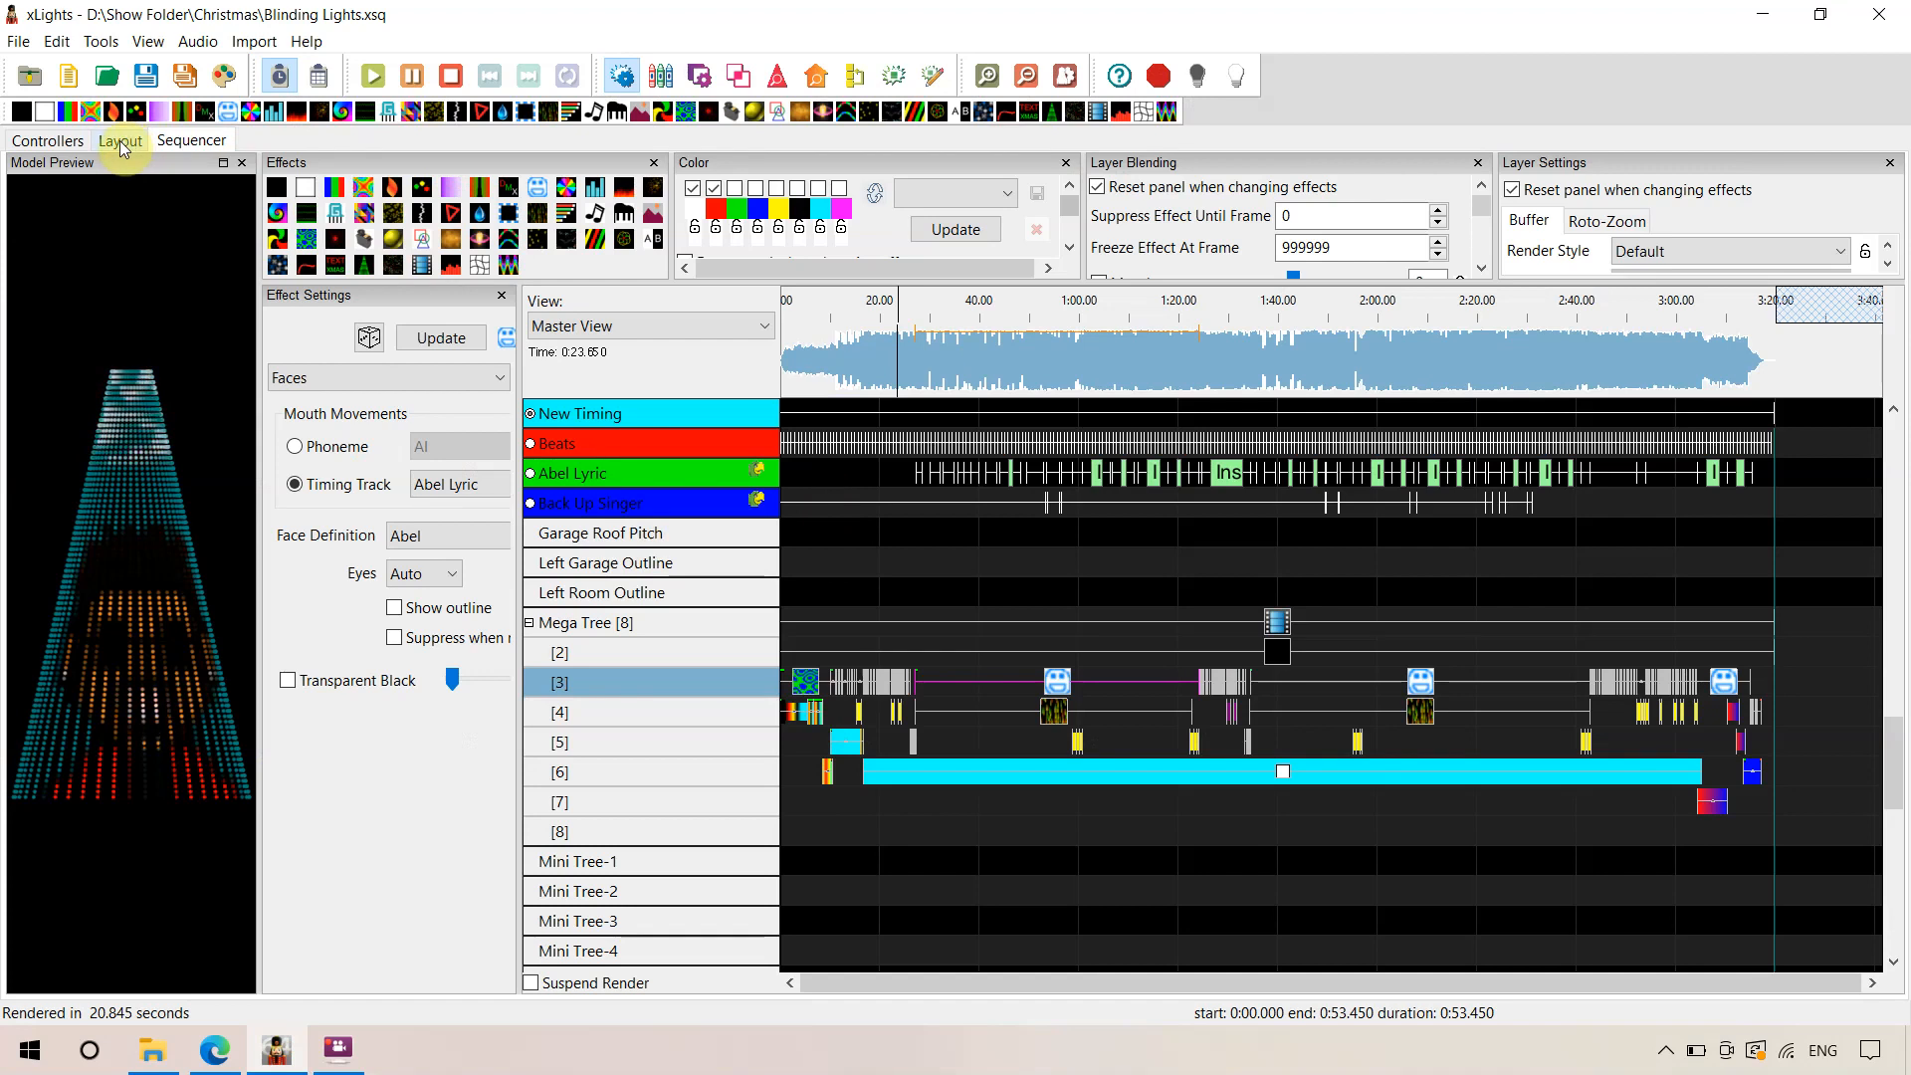
# Review the house and model arrangement in the display layout, and return to the sequence
pyautogui.click(120, 140)
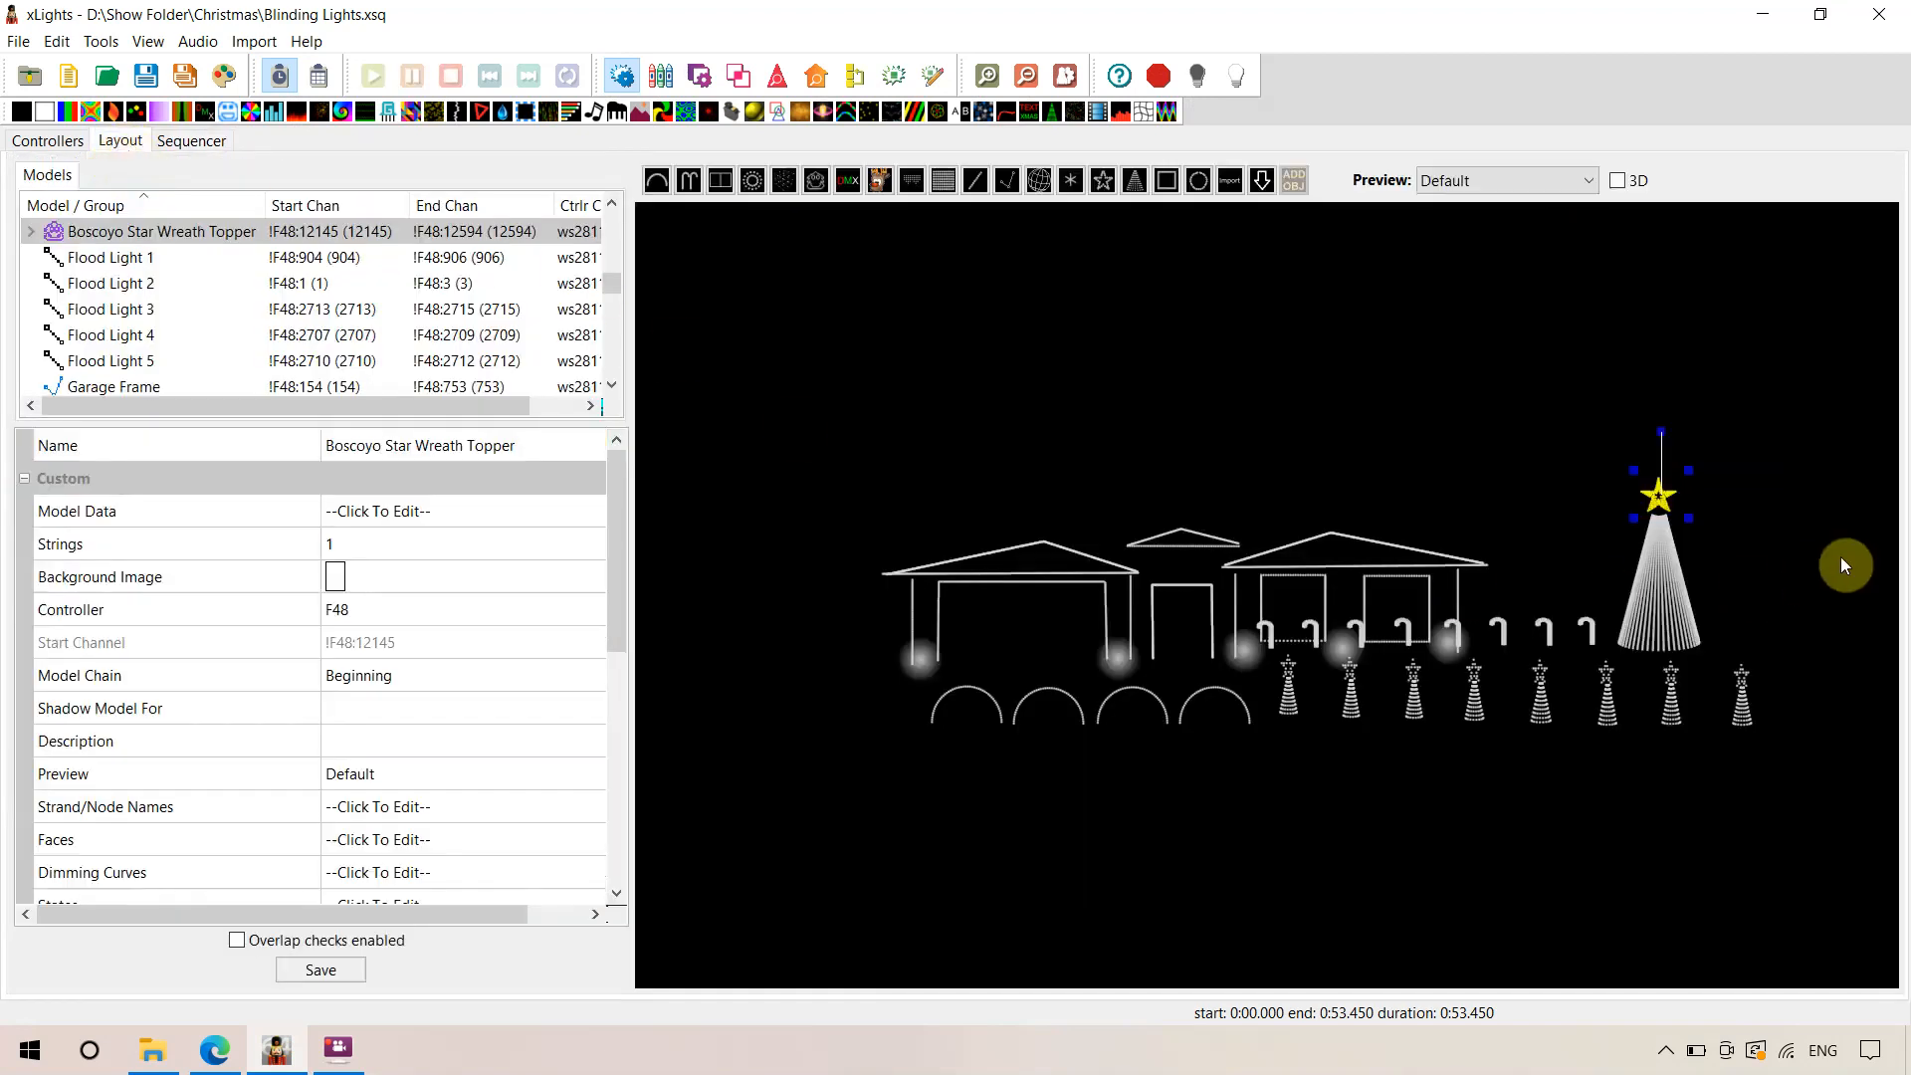
pyautogui.click(1166, 866)
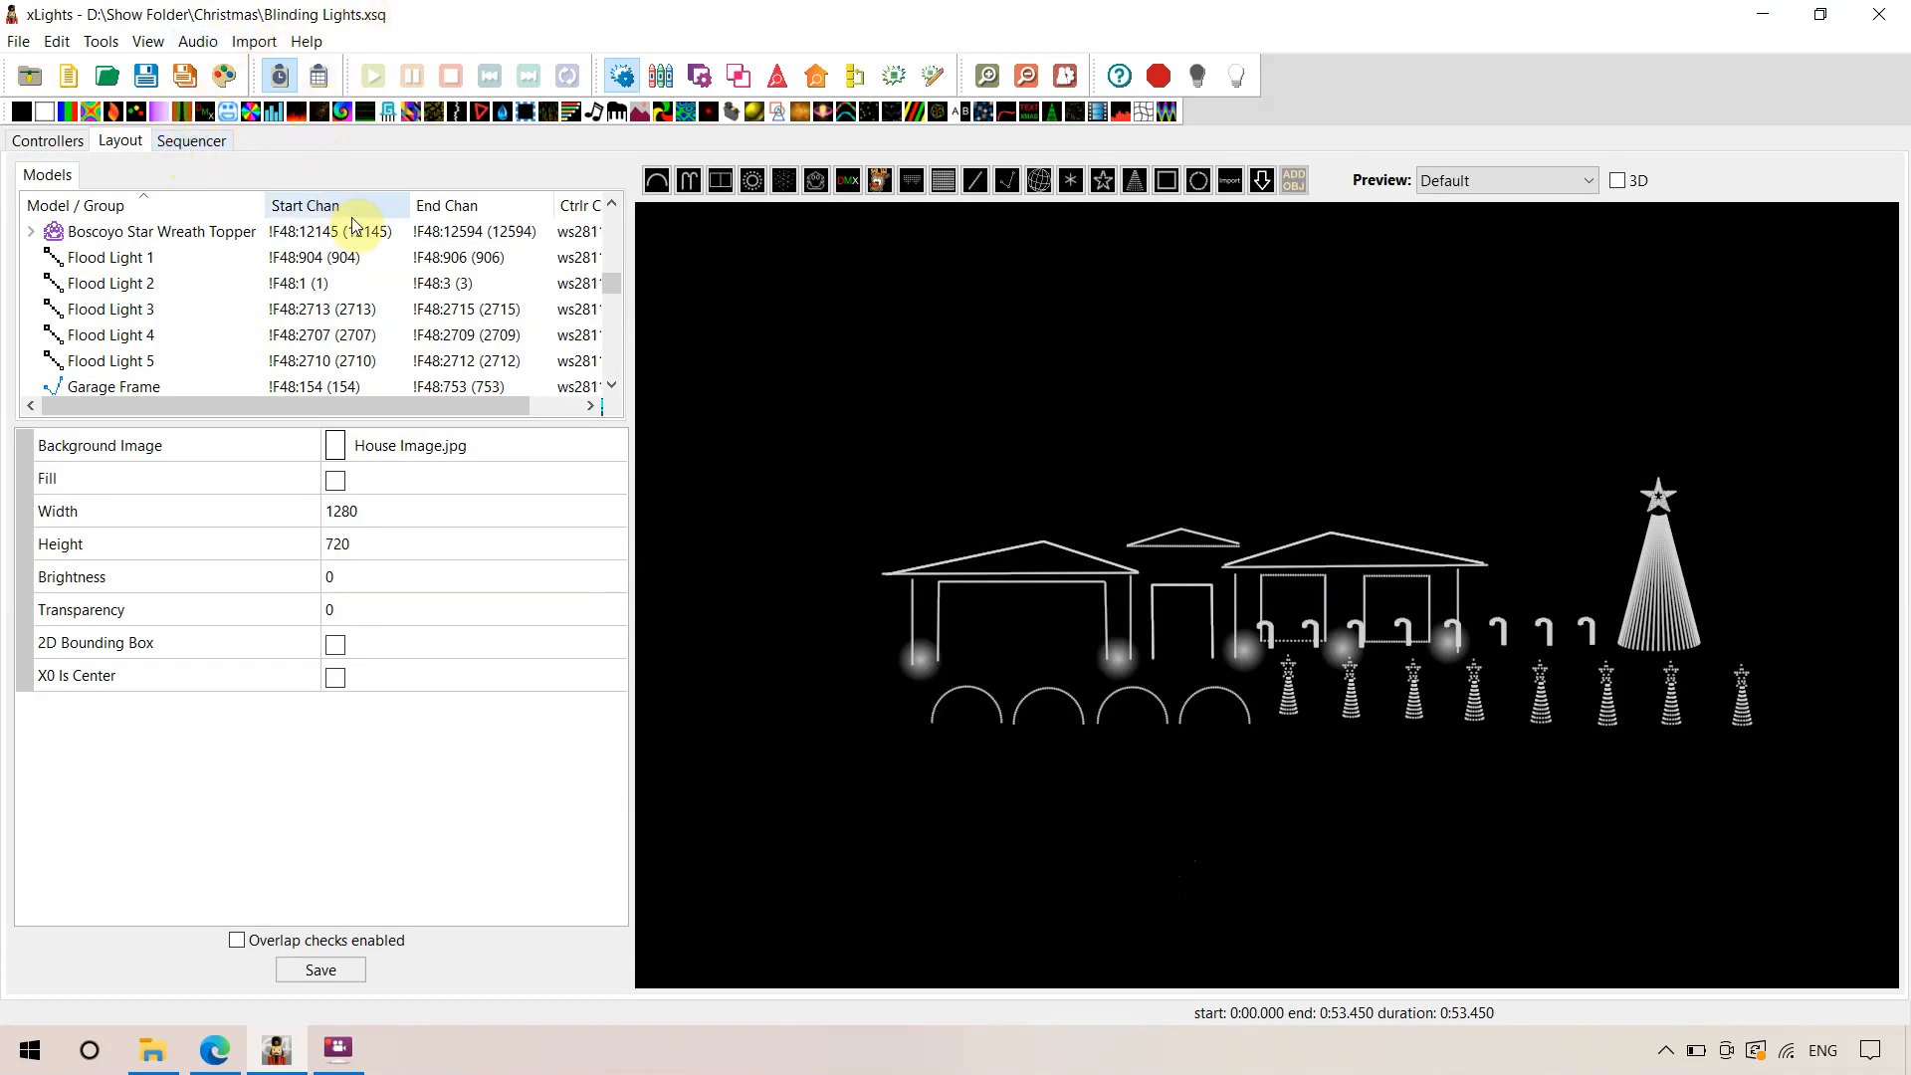
pyautogui.click(189, 140)
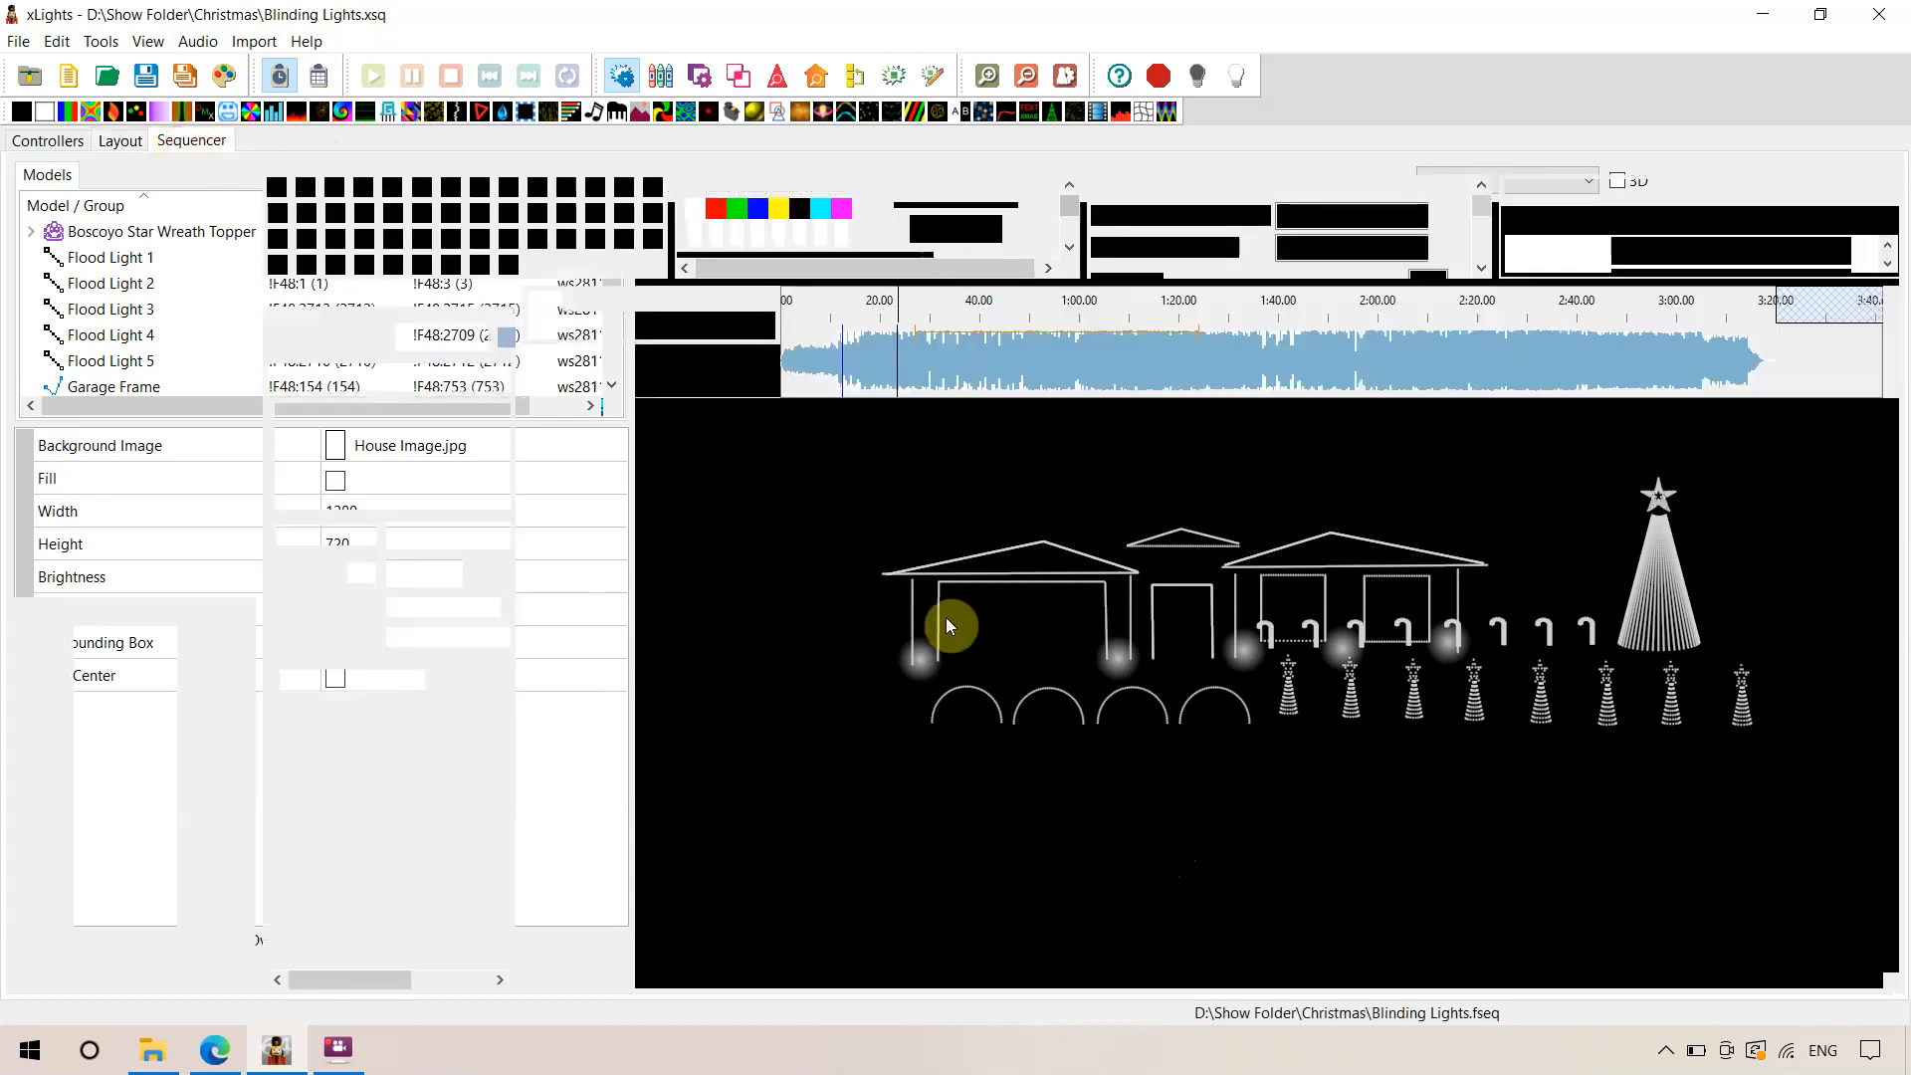
# Examine the Faces effects on layer 3 of the Mega Tree and their mouth movement and face definition settings
pyautogui.click(1060, 685)
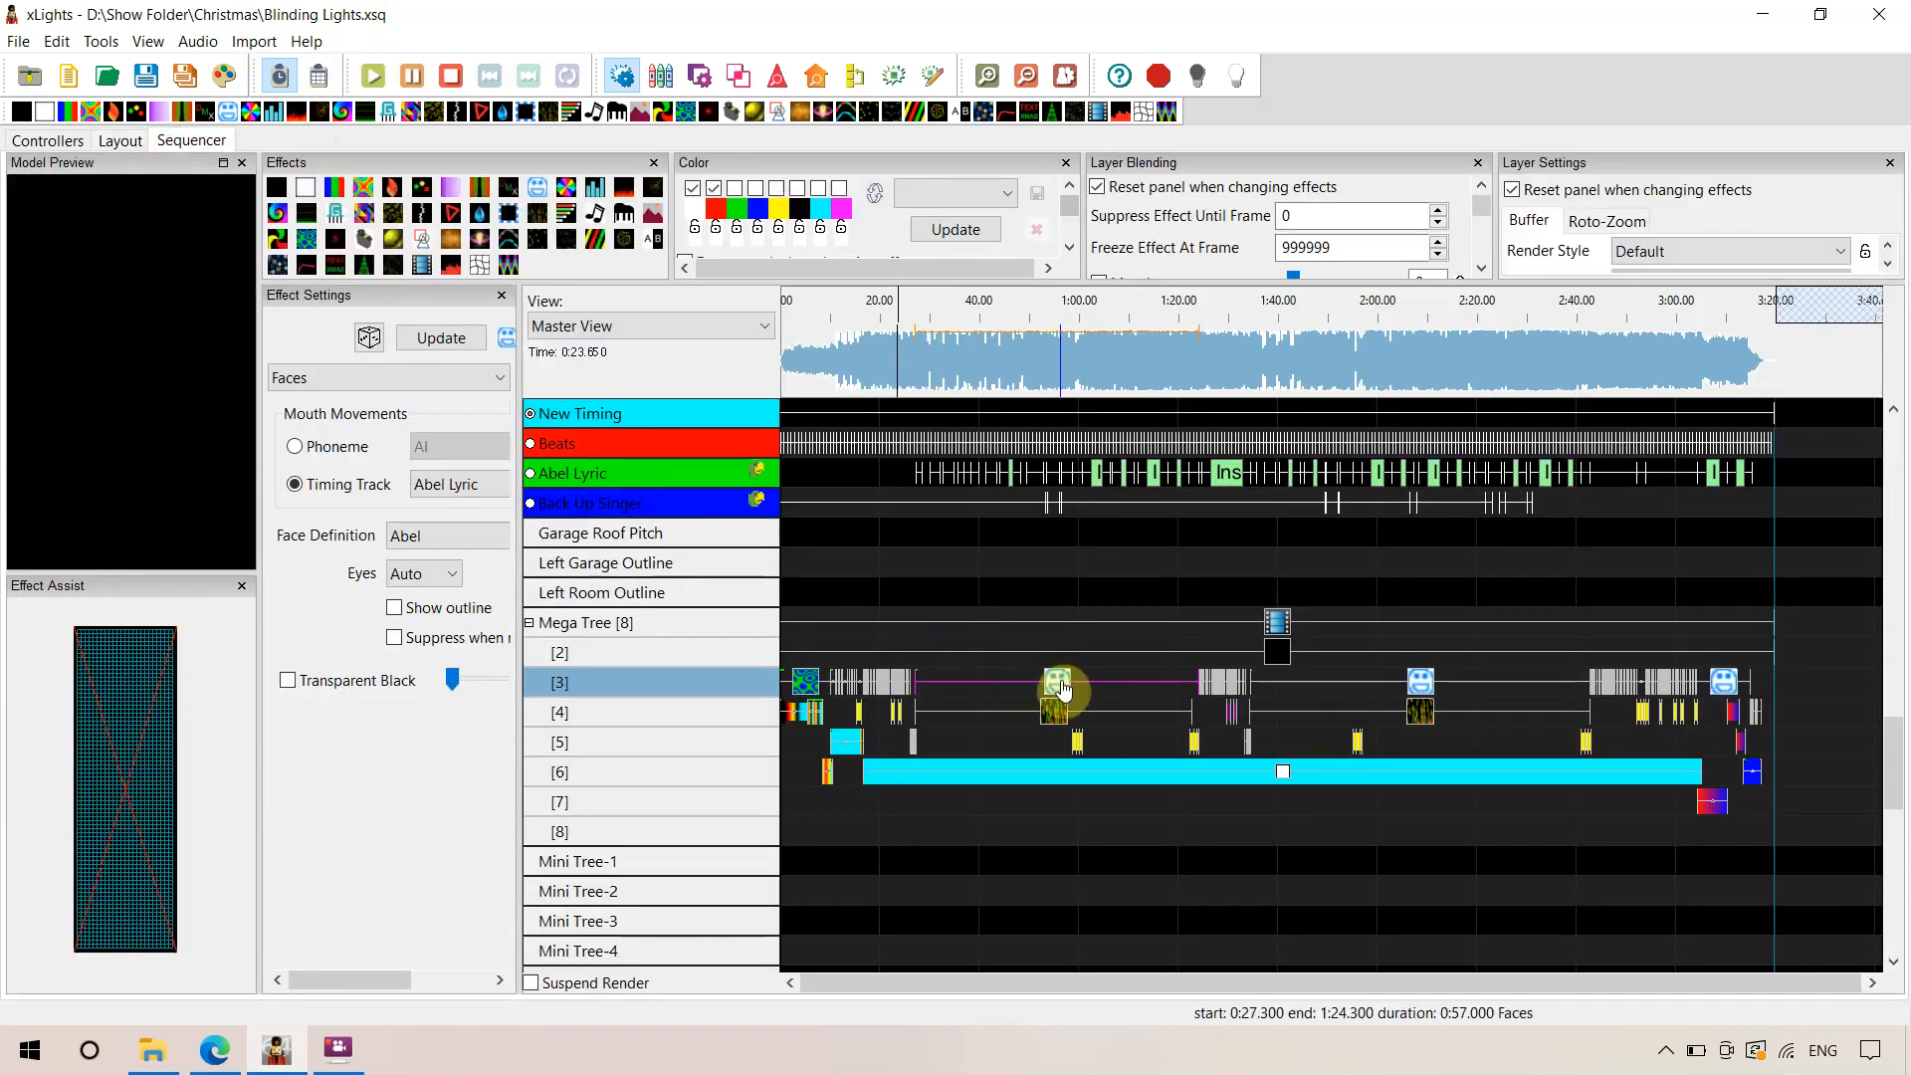
pyautogui.click(1445, 690)
pyautogui.click(1065, 685)
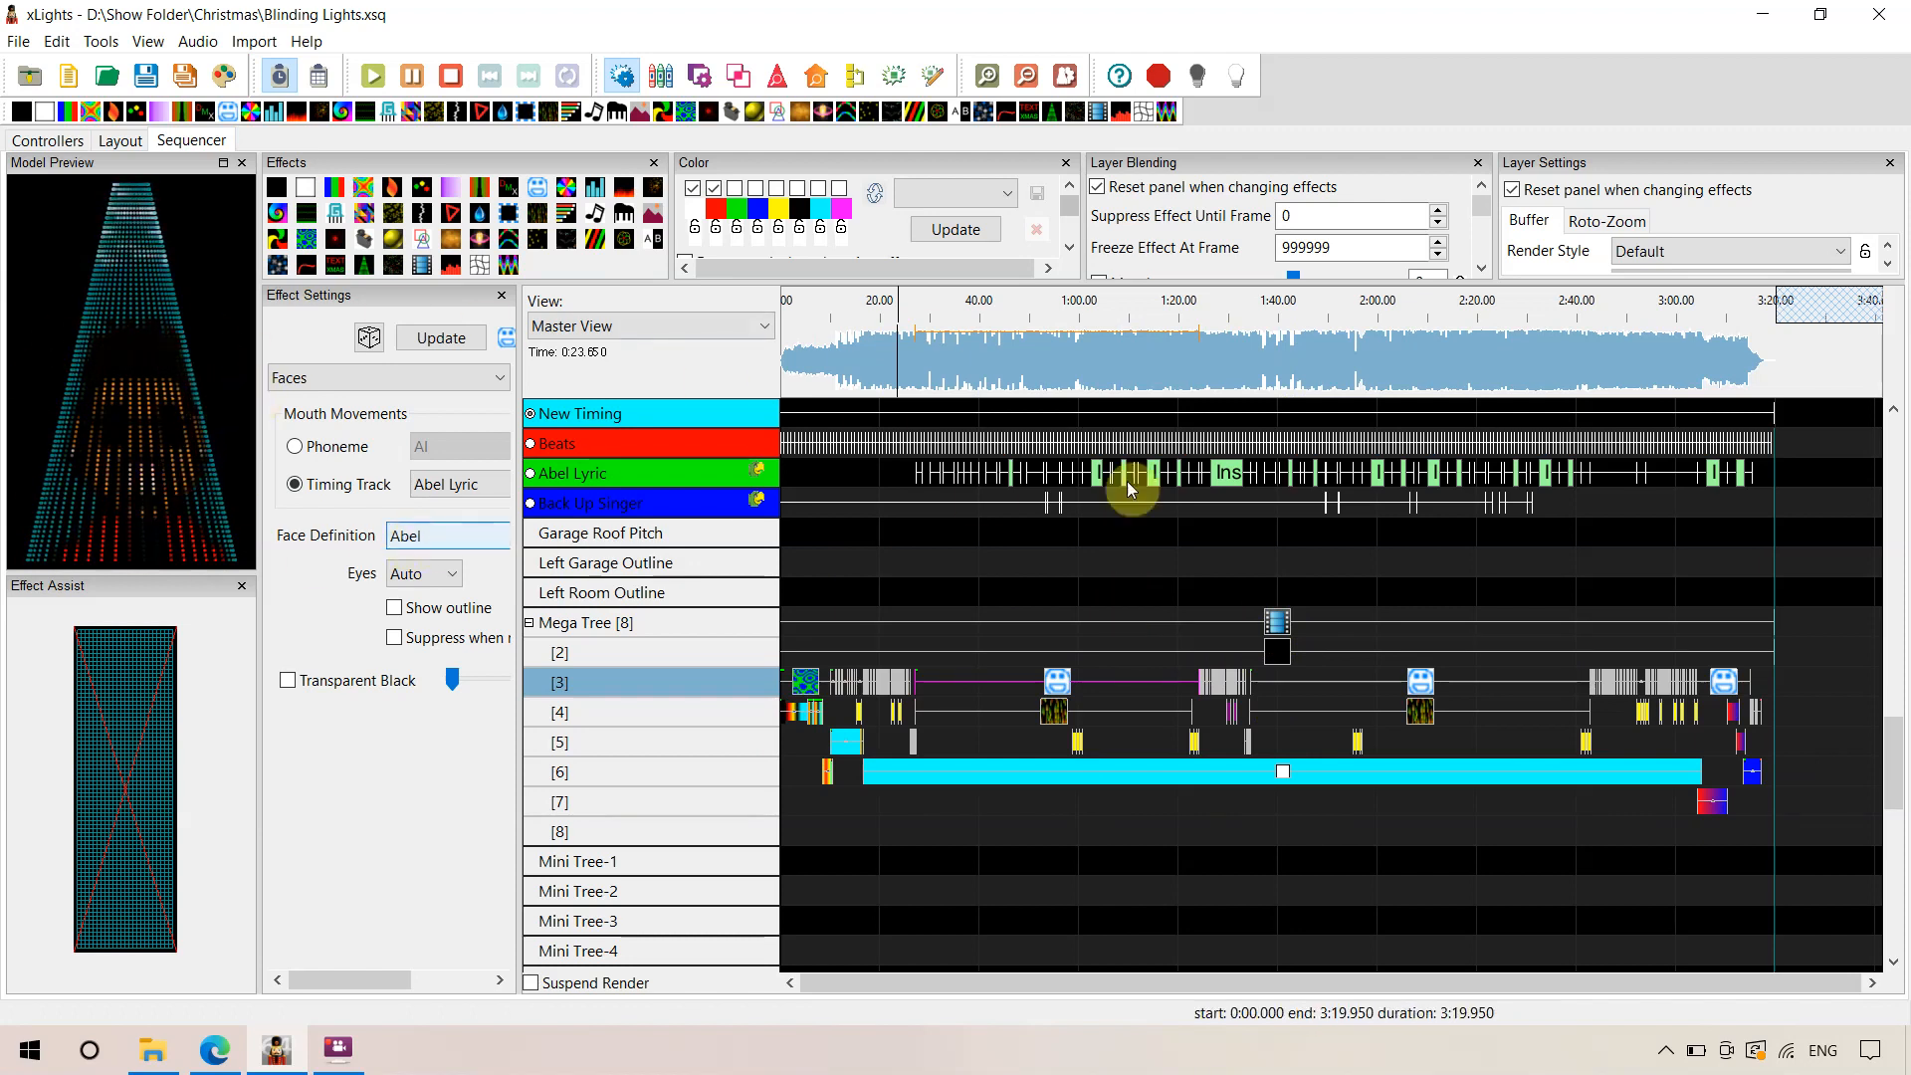
# Delete the Video effect from the Mega Tree's first layer and the Off effect from its second layer
pyautogui.click(1276, 624)
pyautogui.click(1284, 652)
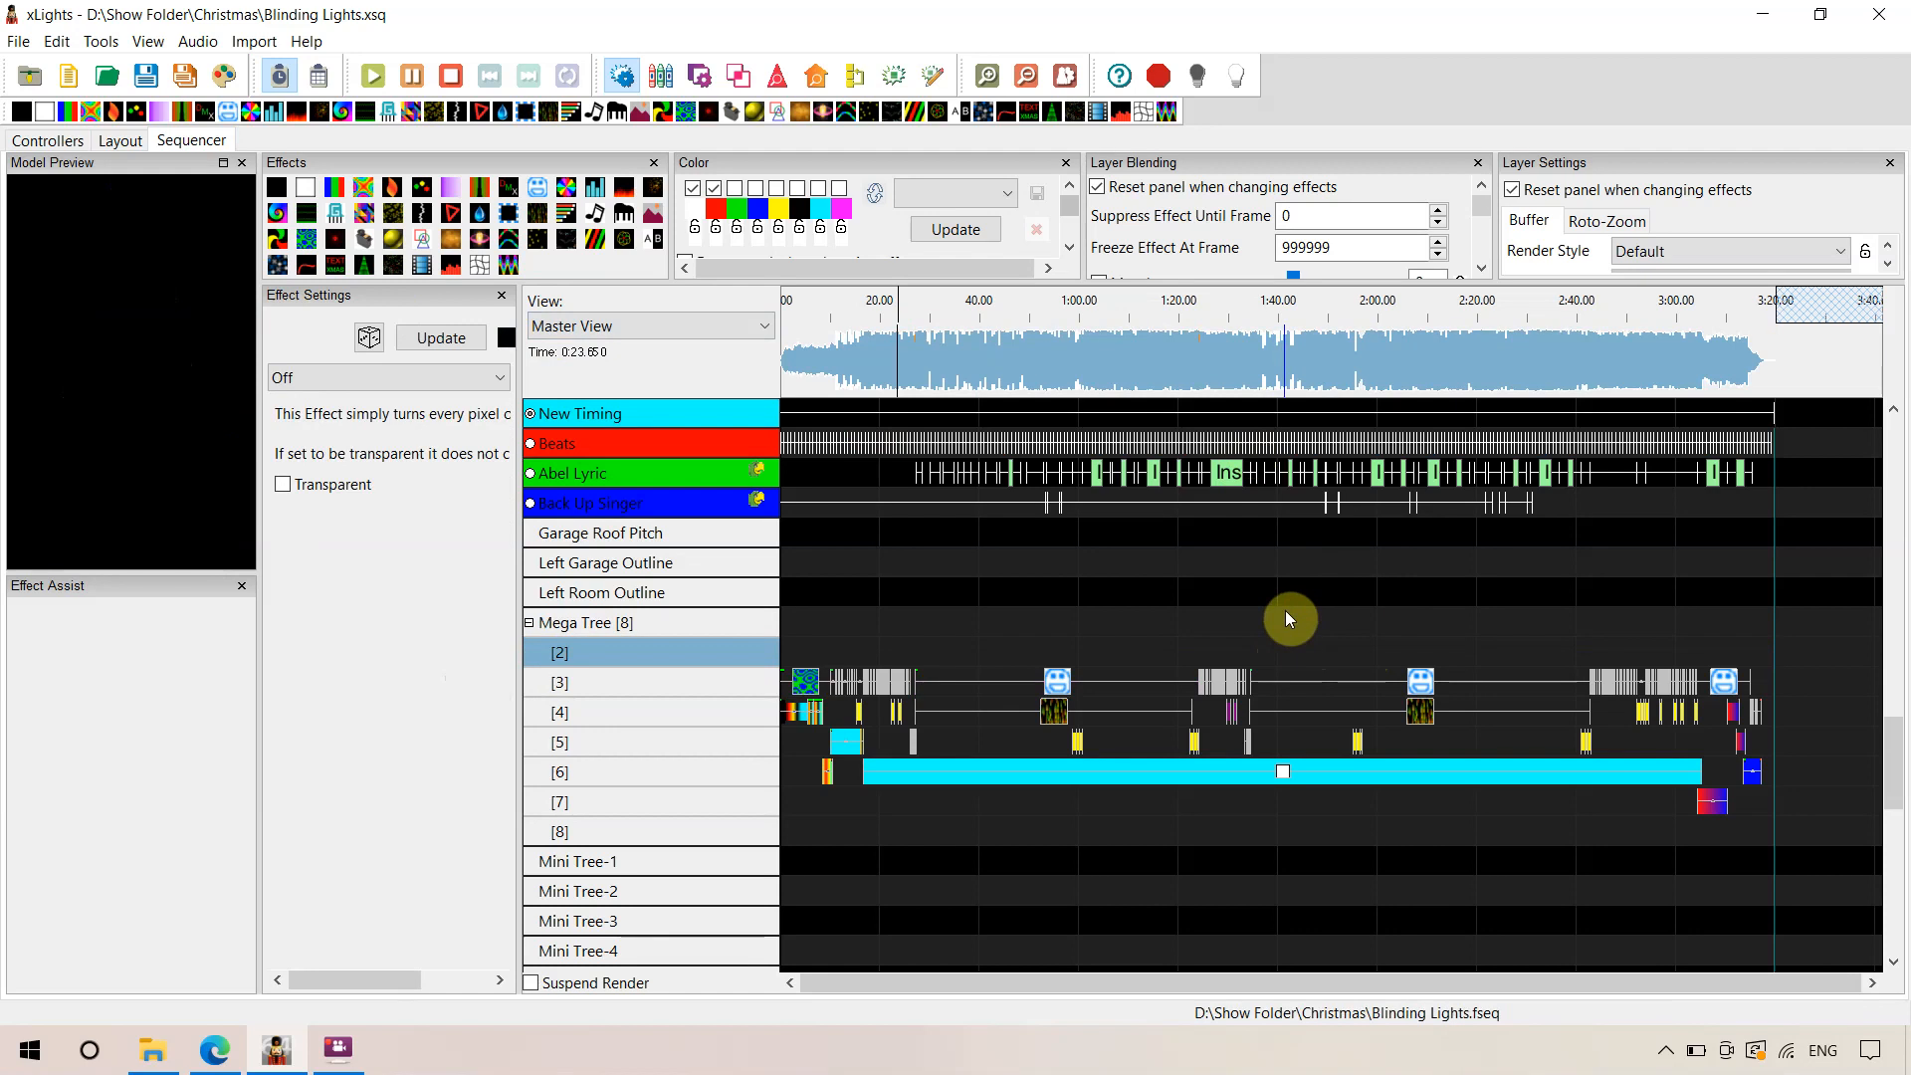
# Examine the Pictures effect around 25 seconds and the Faces effect starting around 27 seconds on Mega Tree layer 3
pyautogui.click(1059, 684)
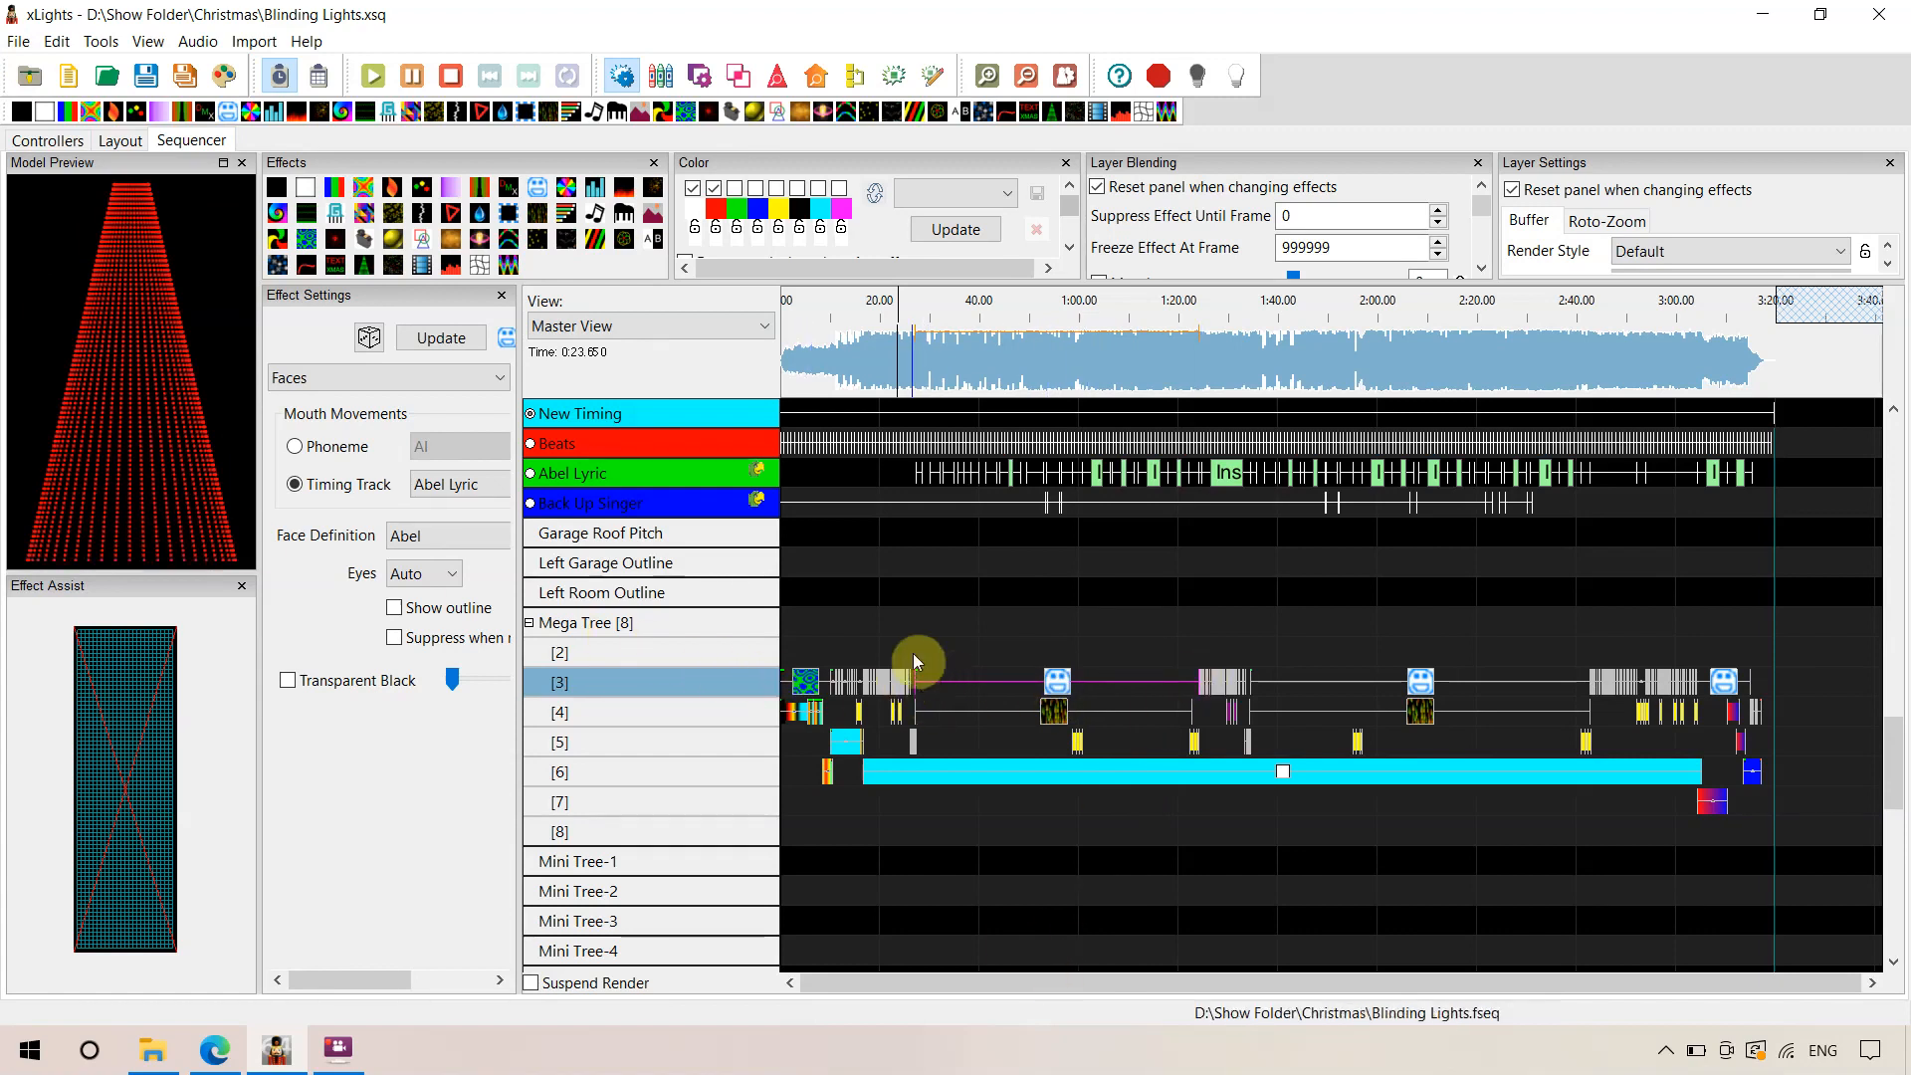
pyautogui.scroll(4, 911, 653)
pyautogui.moveTo(1113, 987); pyautogui.dragTo(947, 978)
pyautogui.click(1025, 696)
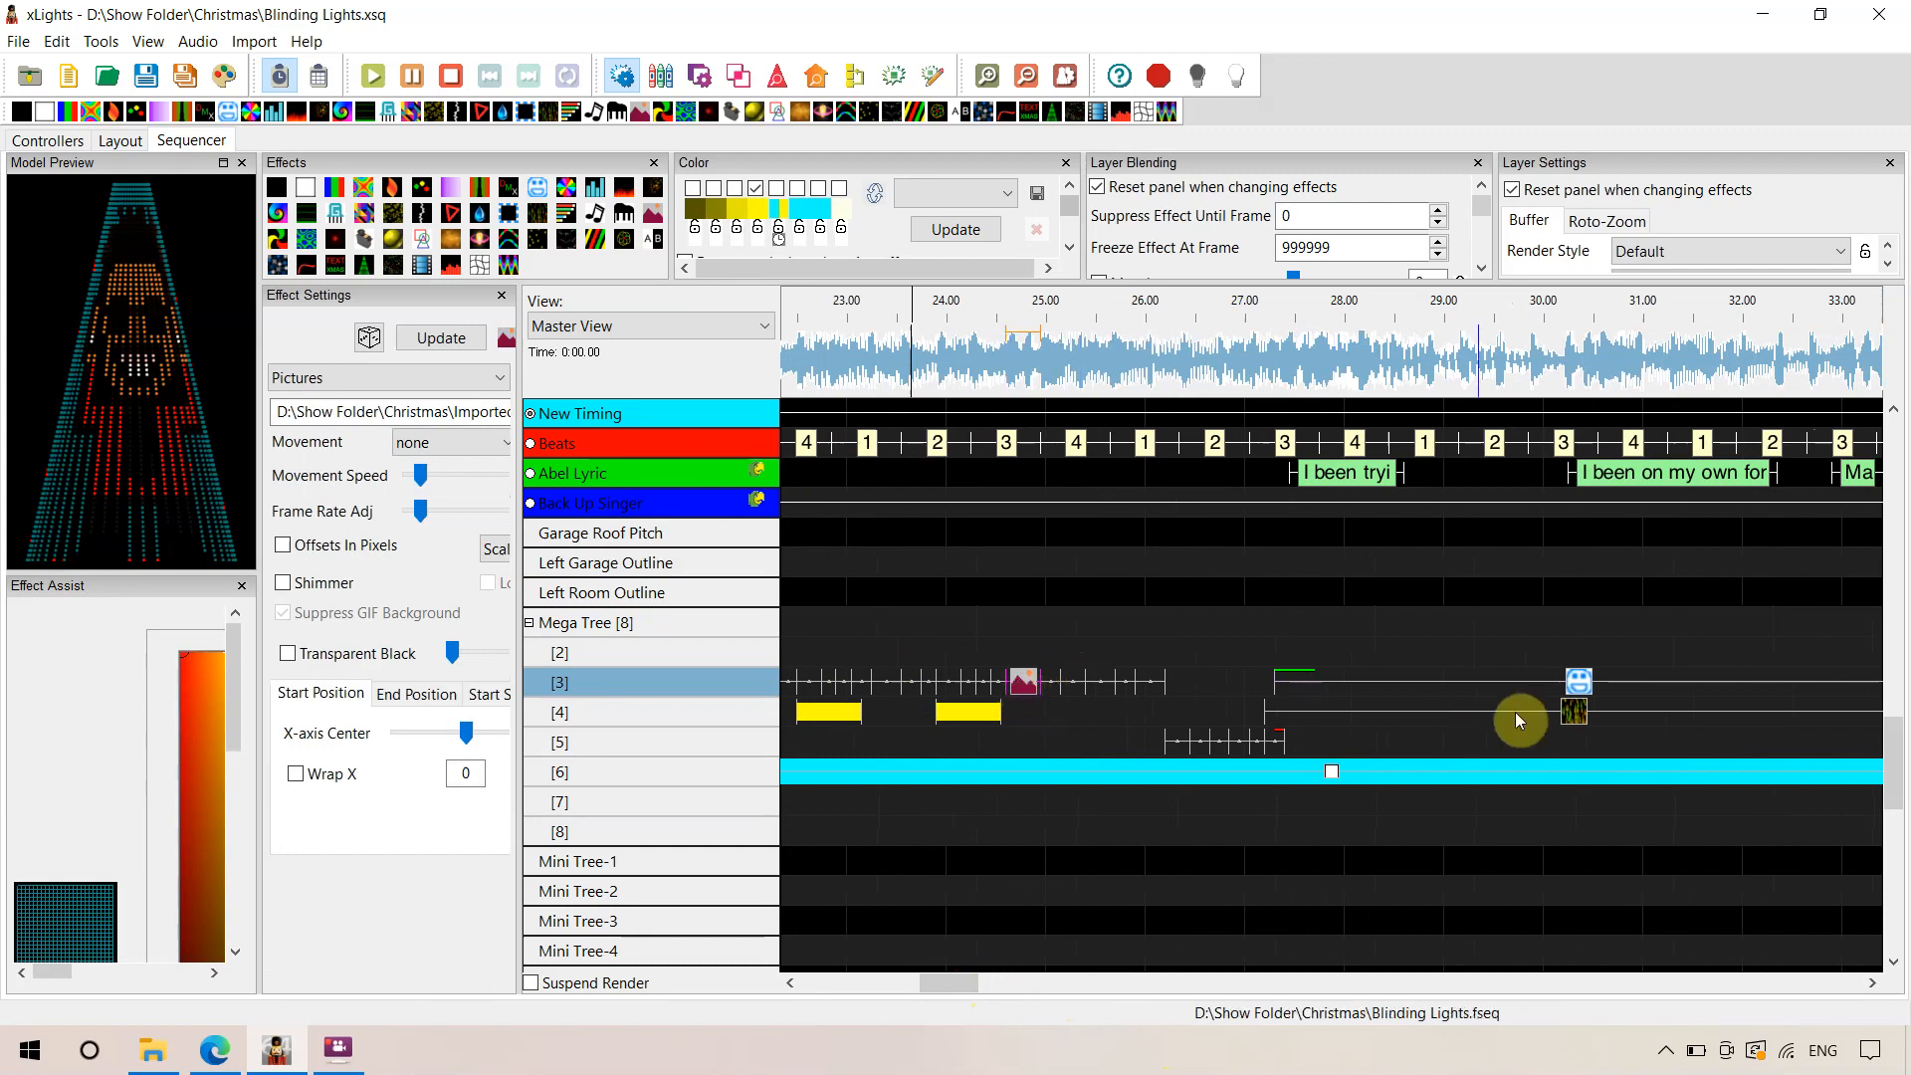
pyautogui.click(1579, 682)
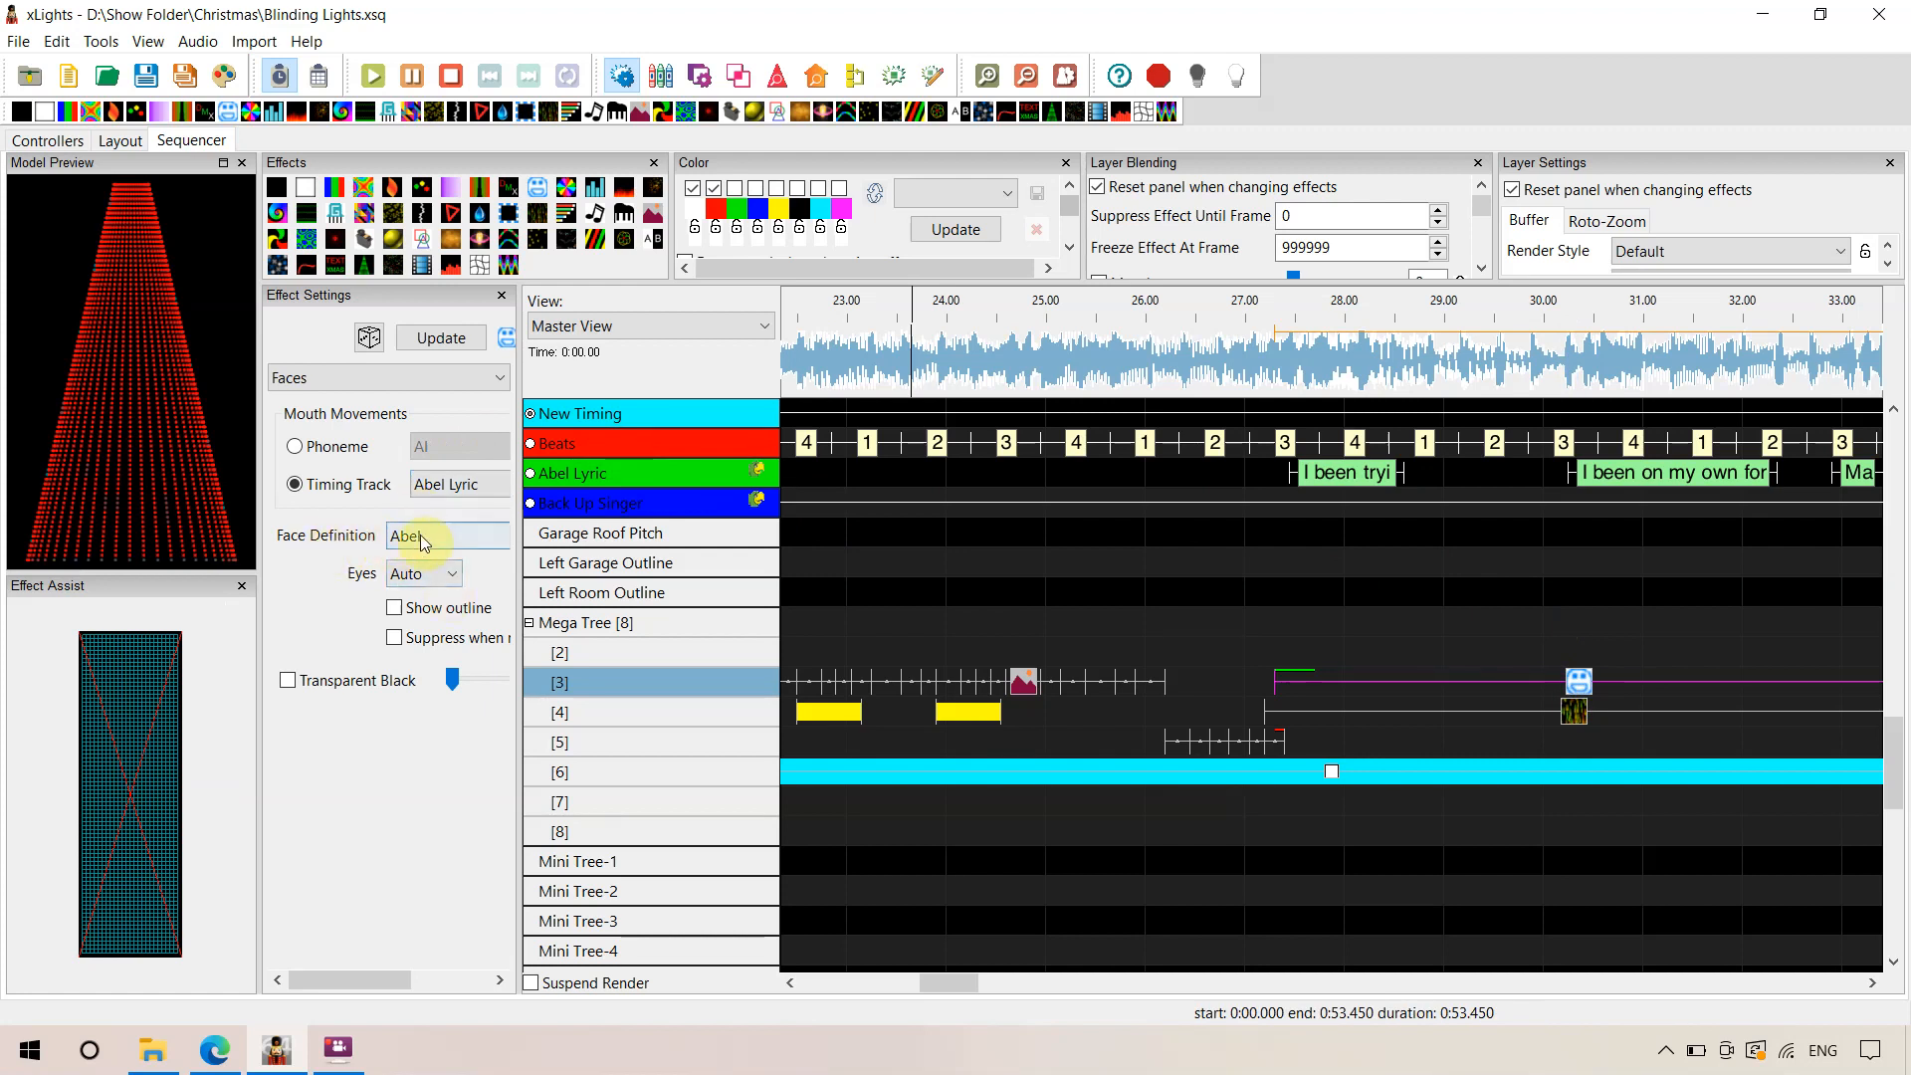
# Open the face definitions of the Mega Tree model in the layout
pyautogui.click(126, 146)
pyautogui.click(1640, 656)
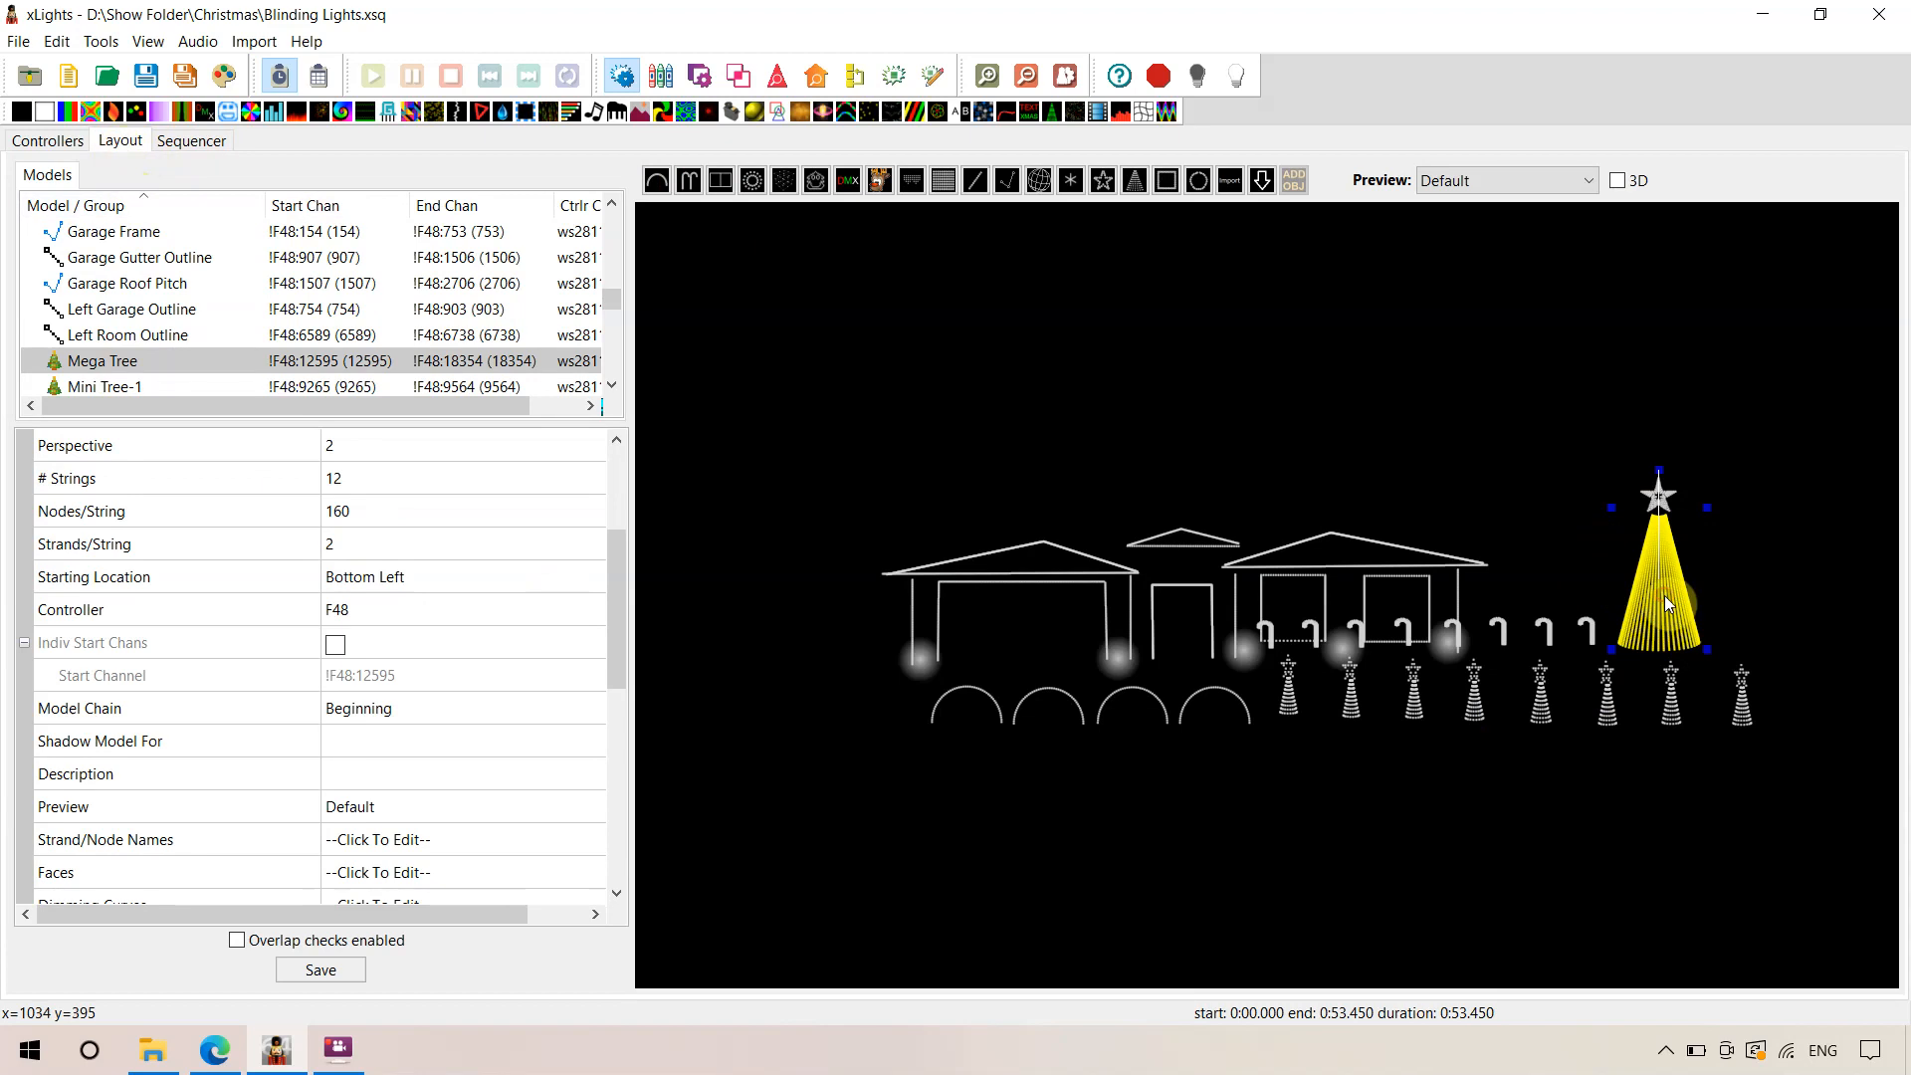
pyautogui.moveTo(613, 581); pyautogui.dragTo(600, 665)
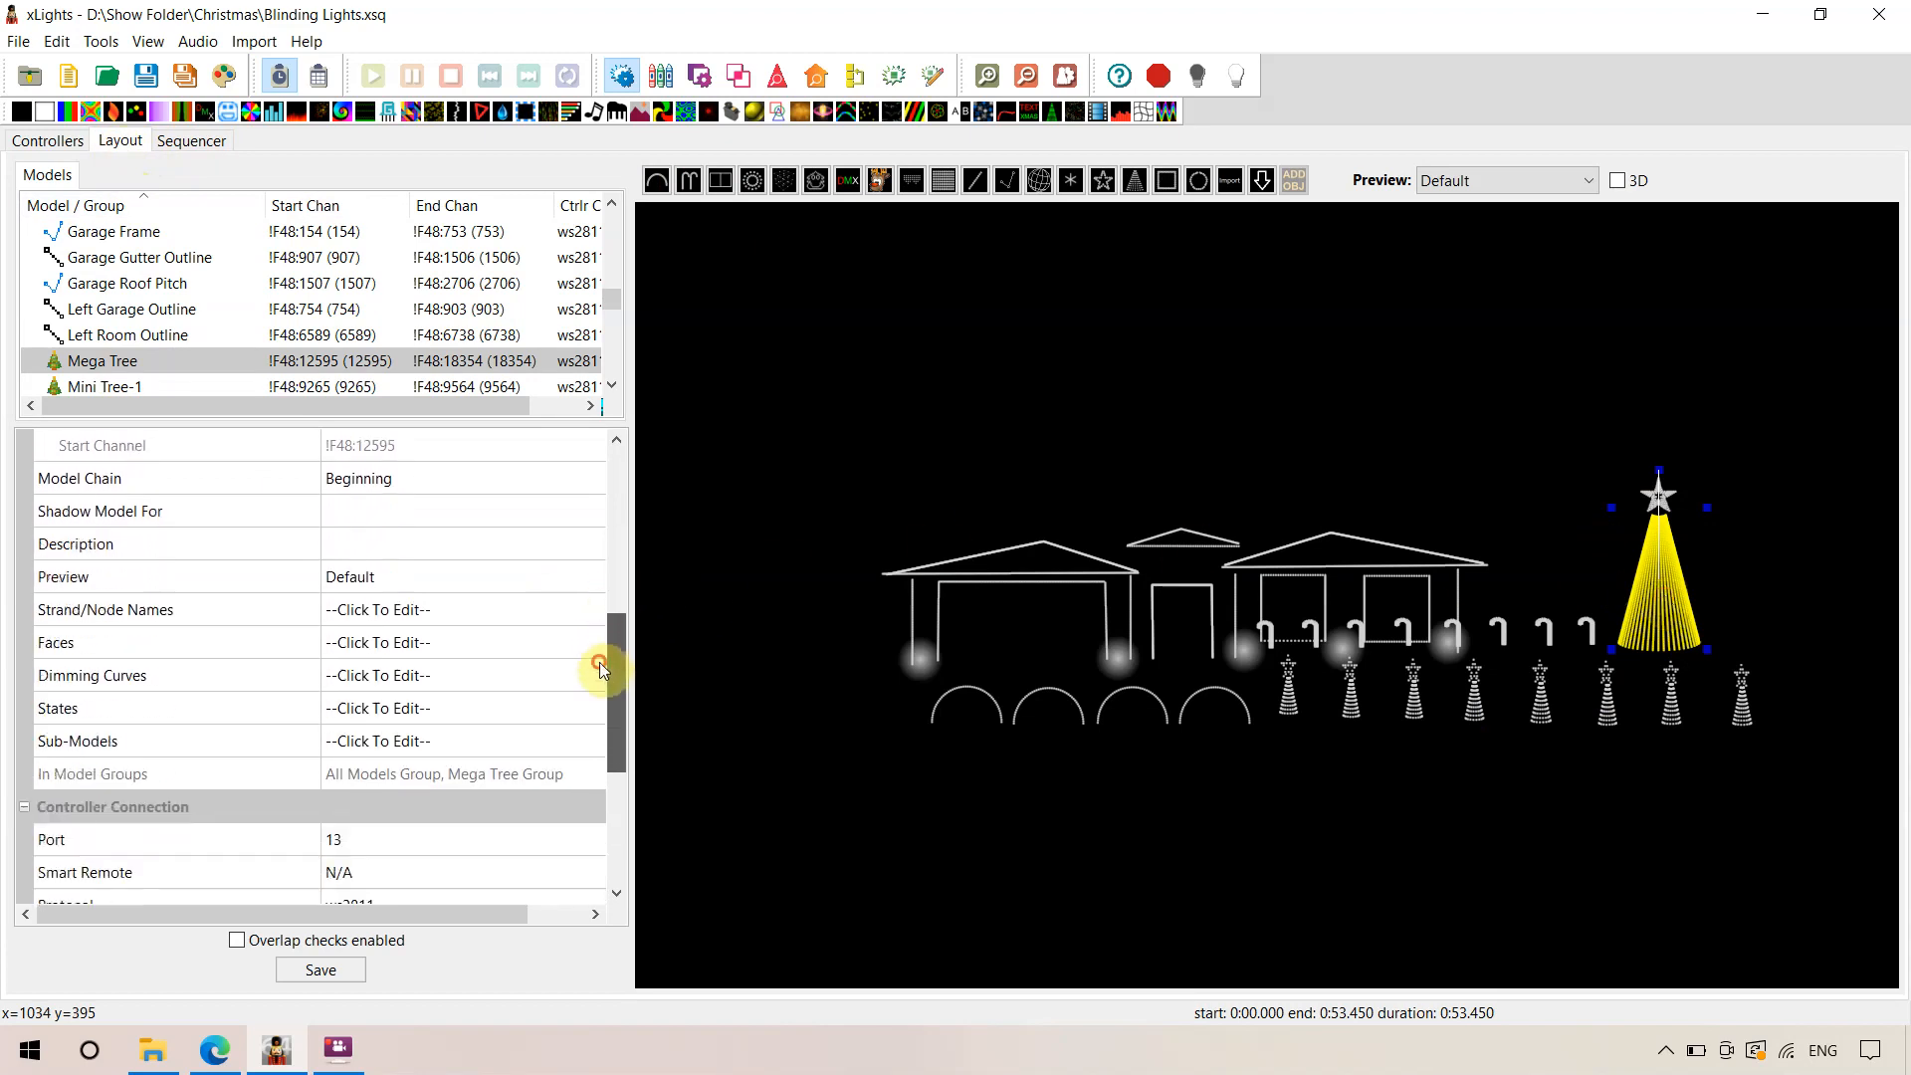
pyautogui.click(405, 652)
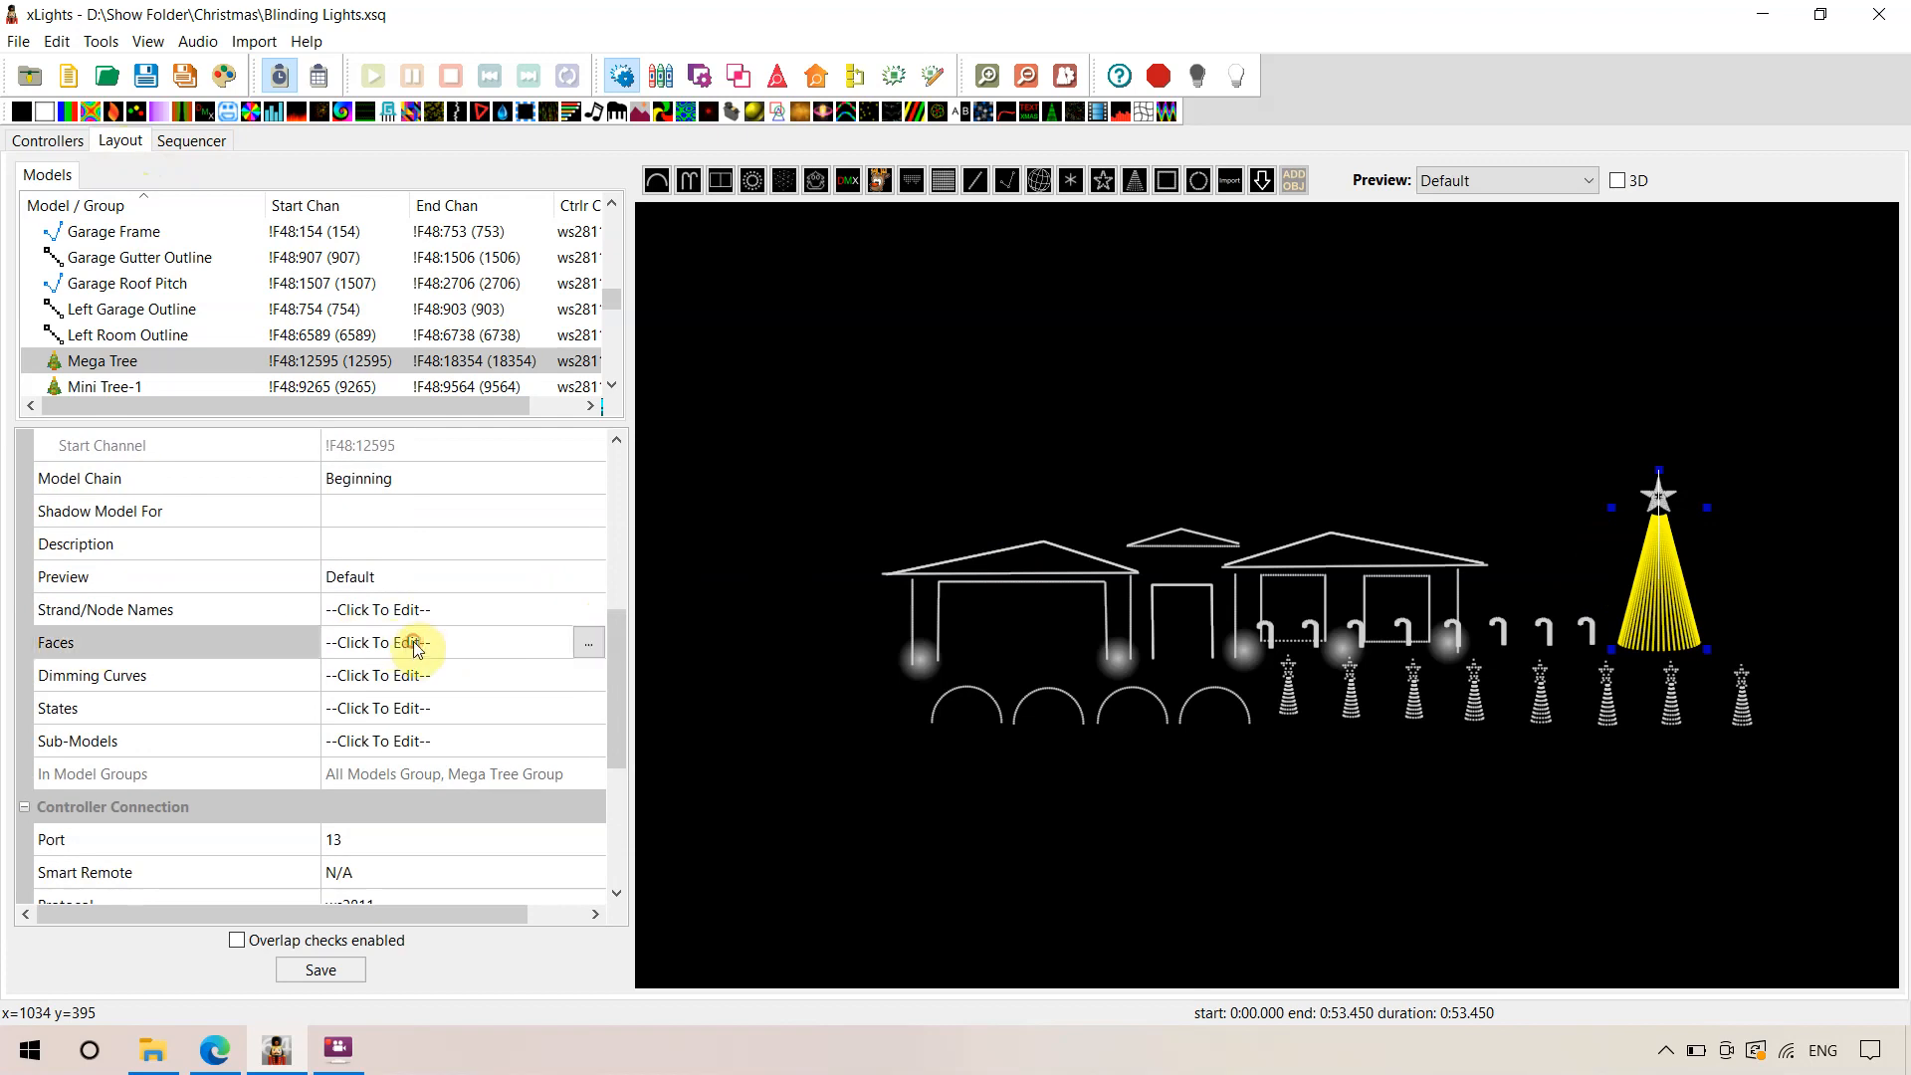
pyautogui.click(589, 647)
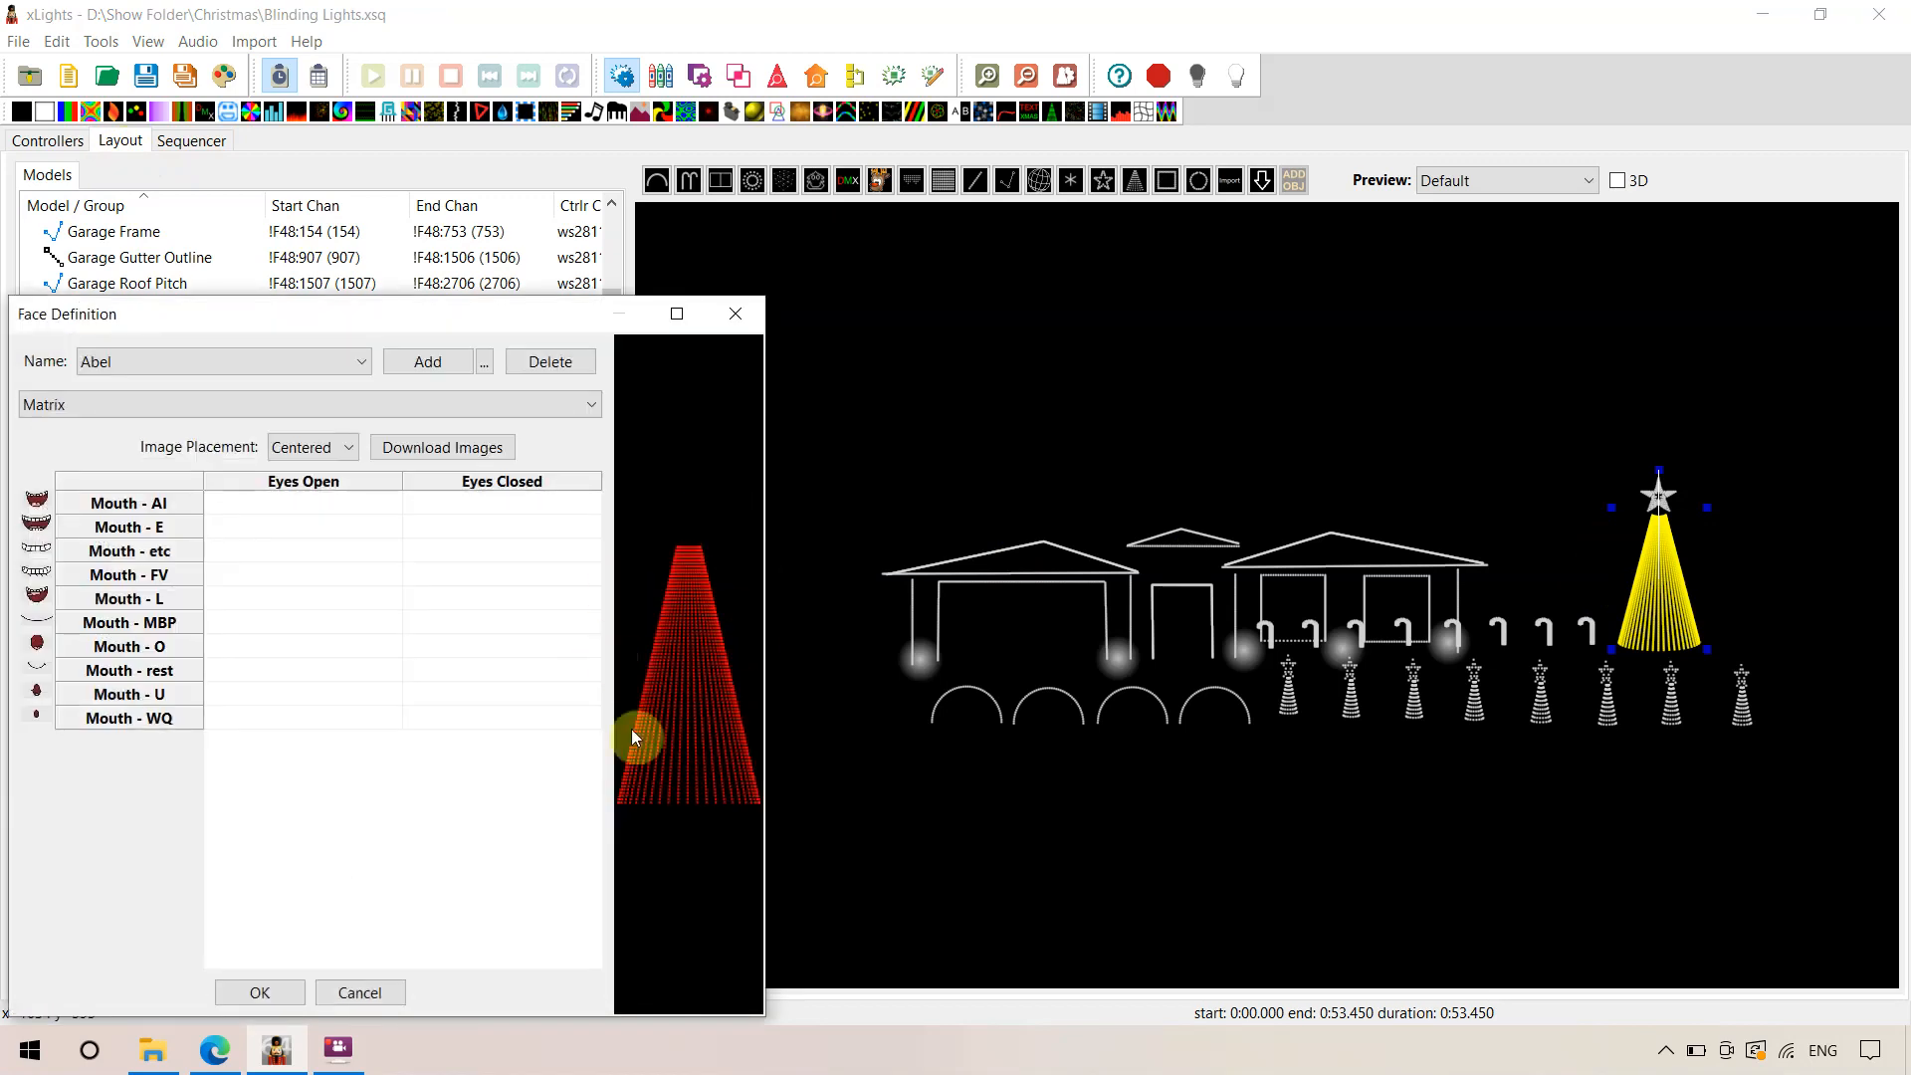
# Try to add a new face definition named Abel to the Mega Tree
pyautogui.click(175, 354)
pyautogui.click(179, 354)
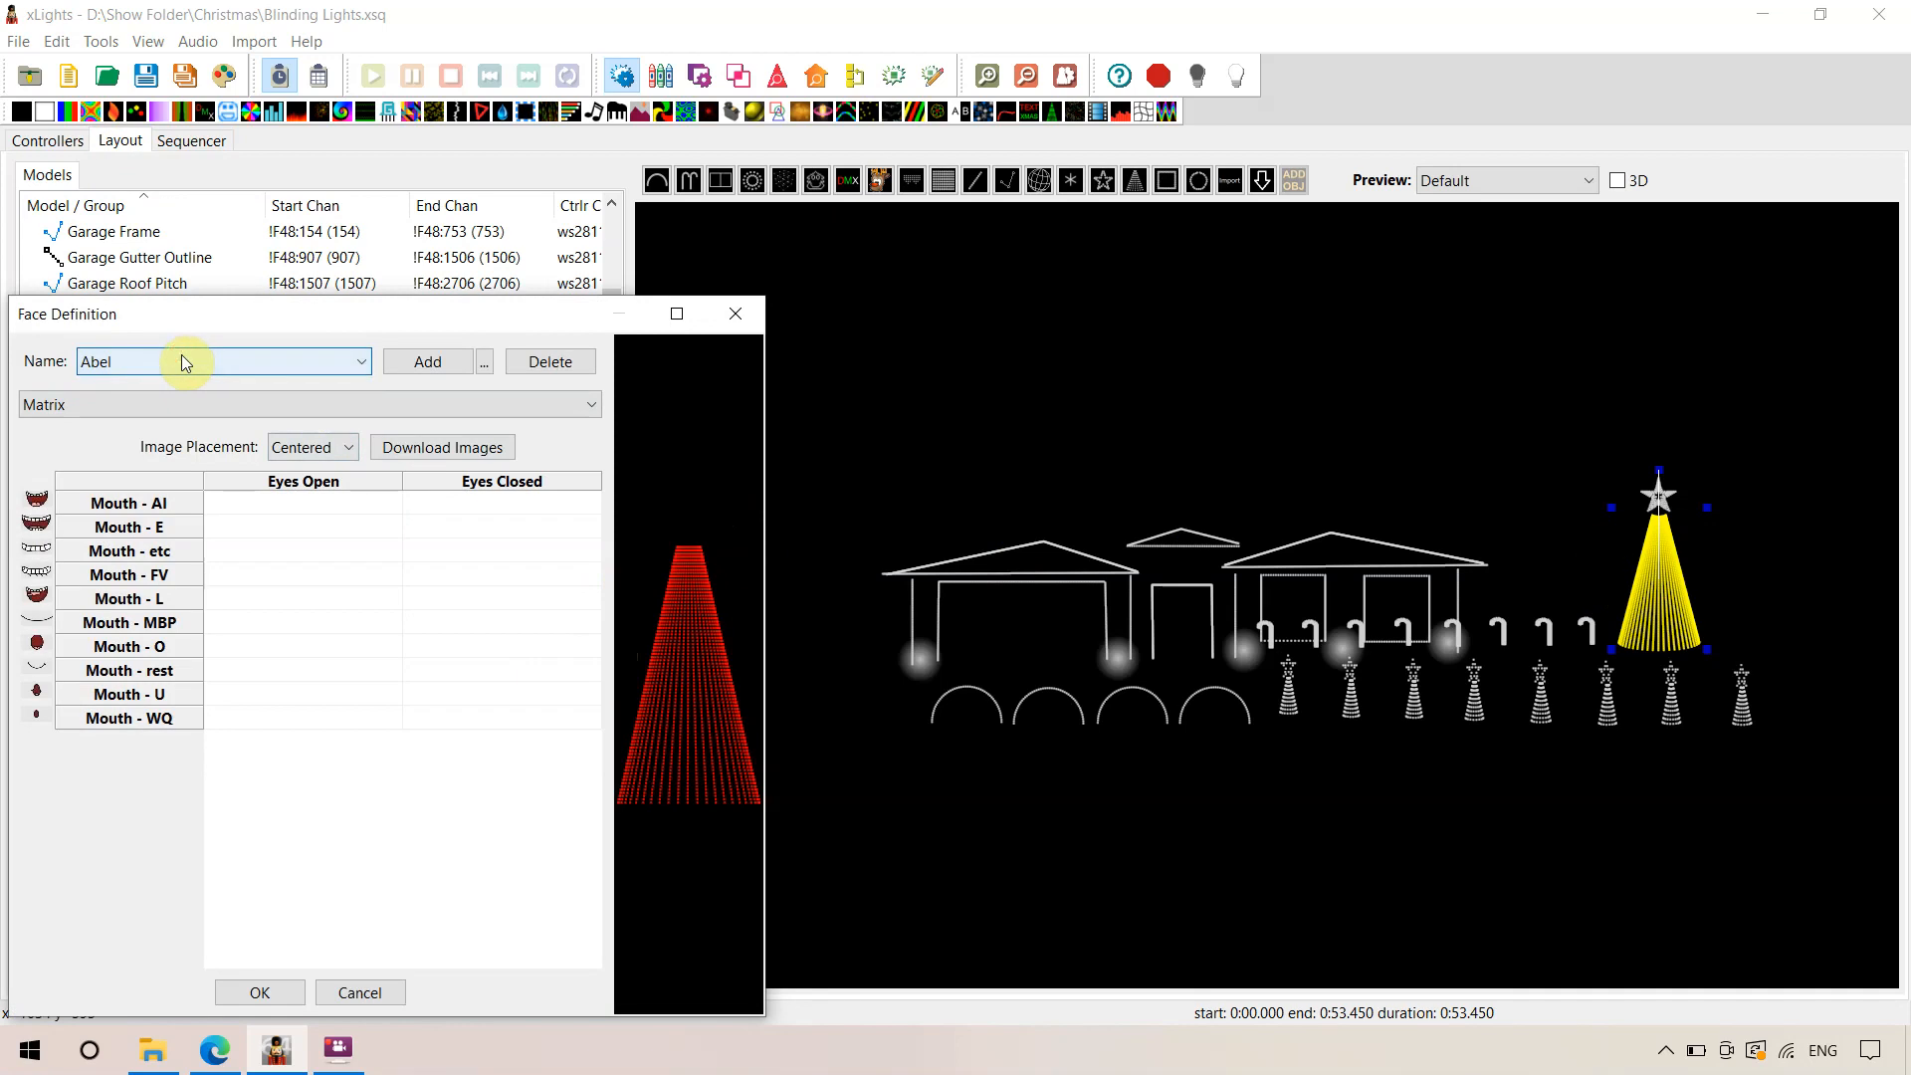
pyautogui.click(428, 362)
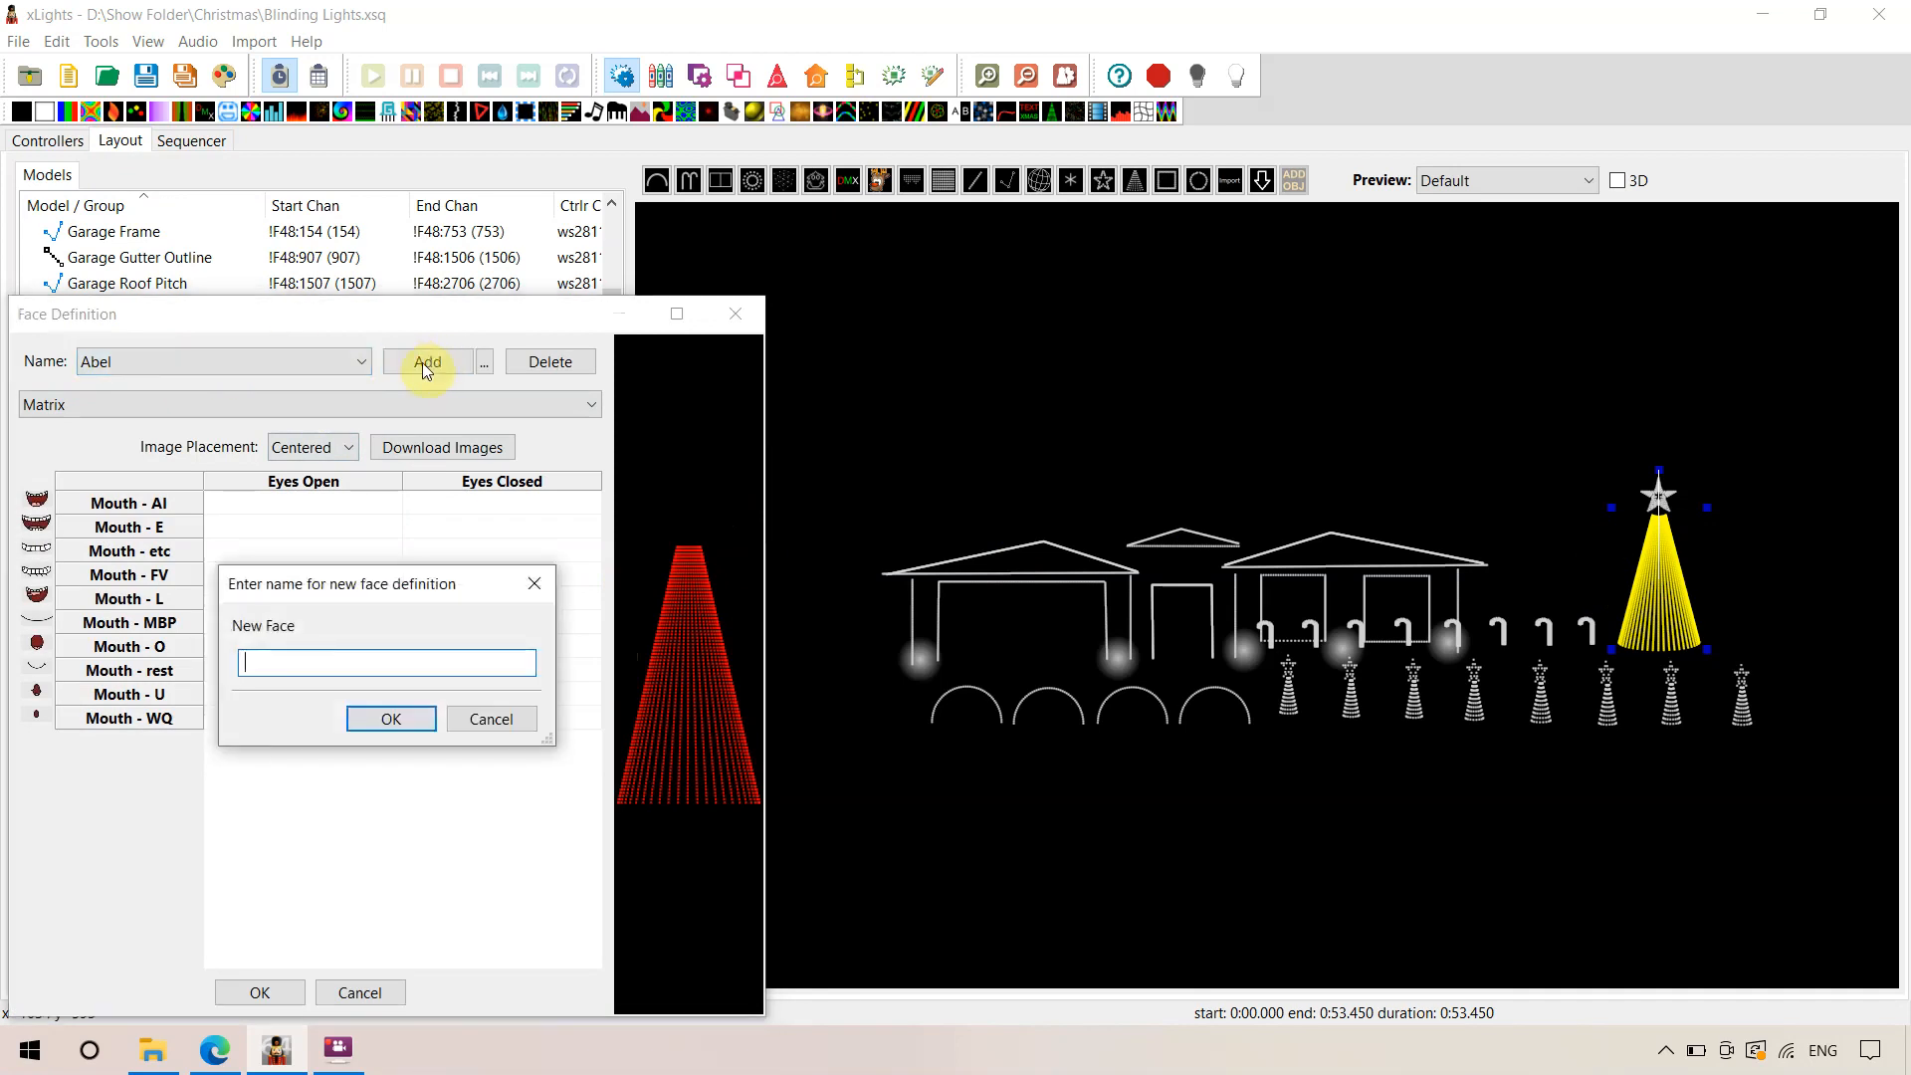
pyautogui.write('Abel')
pyautogui.click(391, 719)
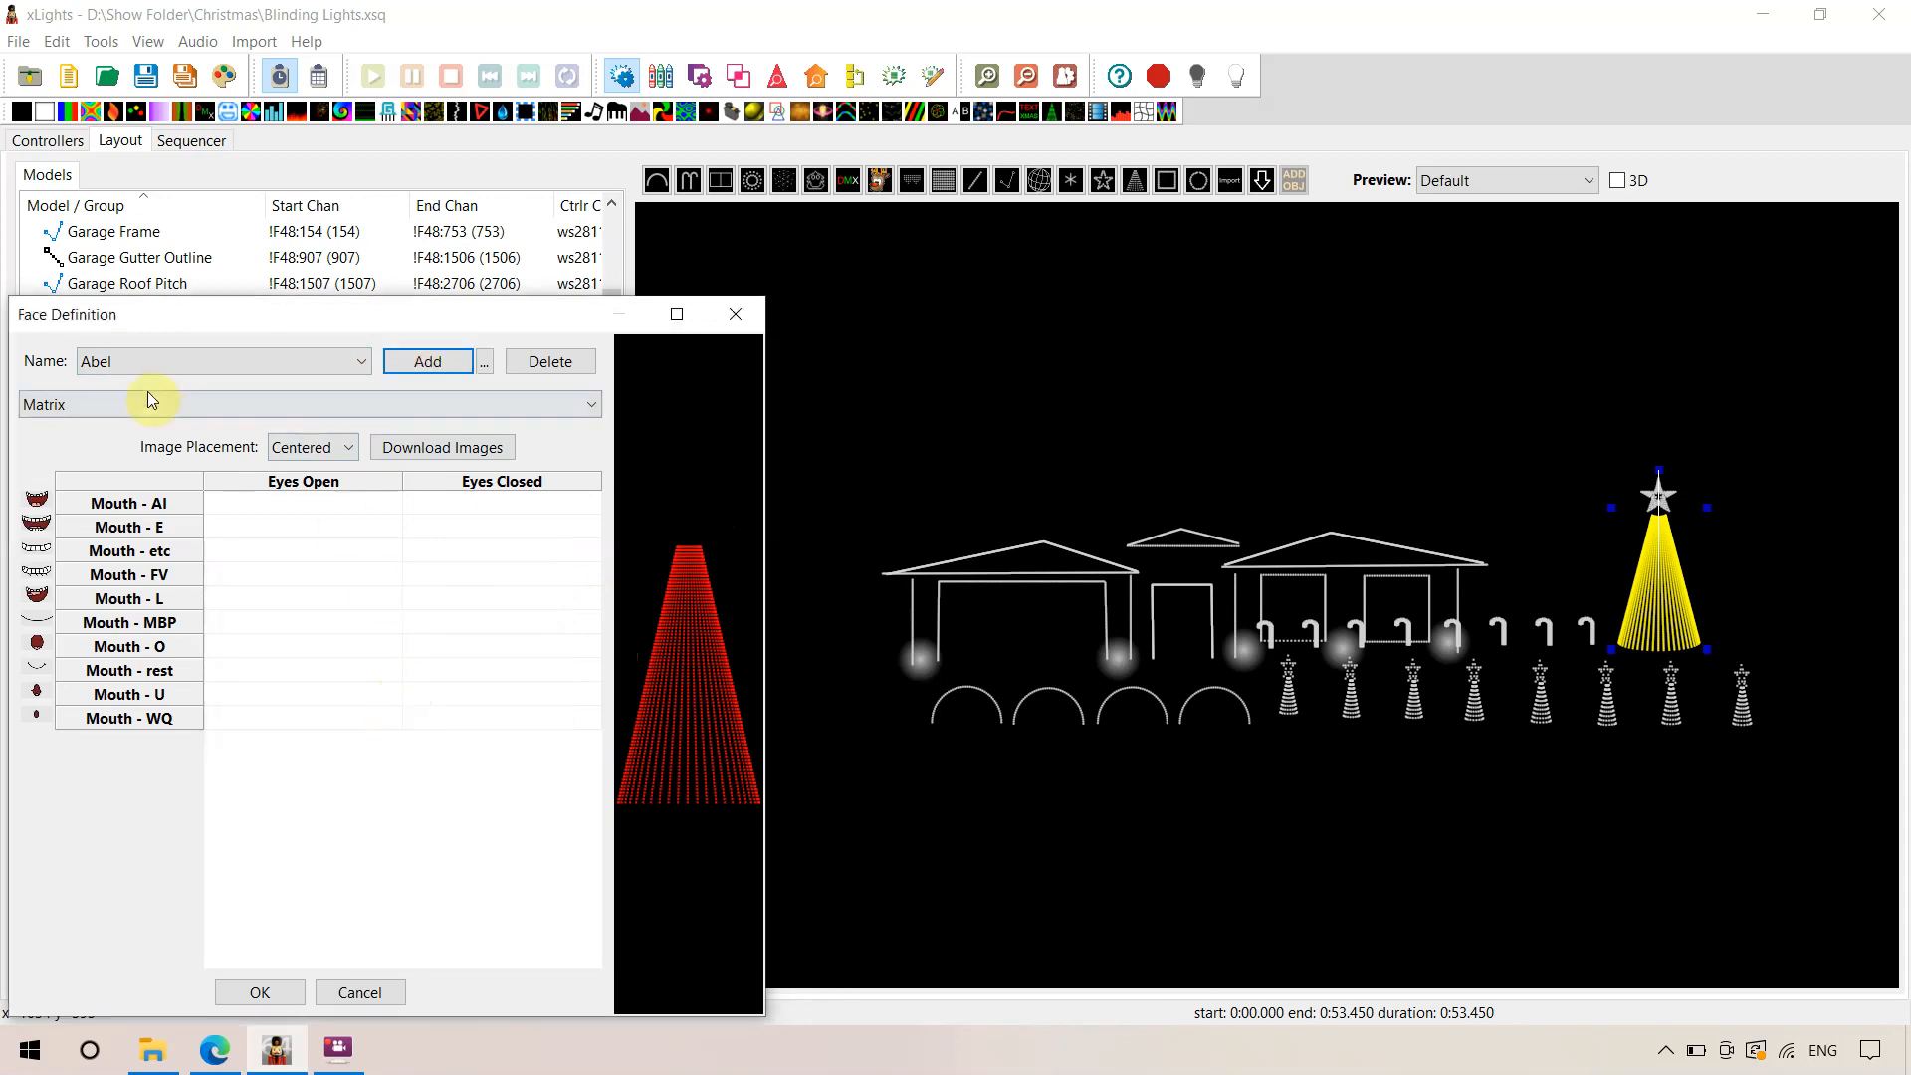
# Switch the Abel face definition's type to Single Nodes and back to Matrix
pyautogui.click(73, 405)
pyautogui.click(68, 434)
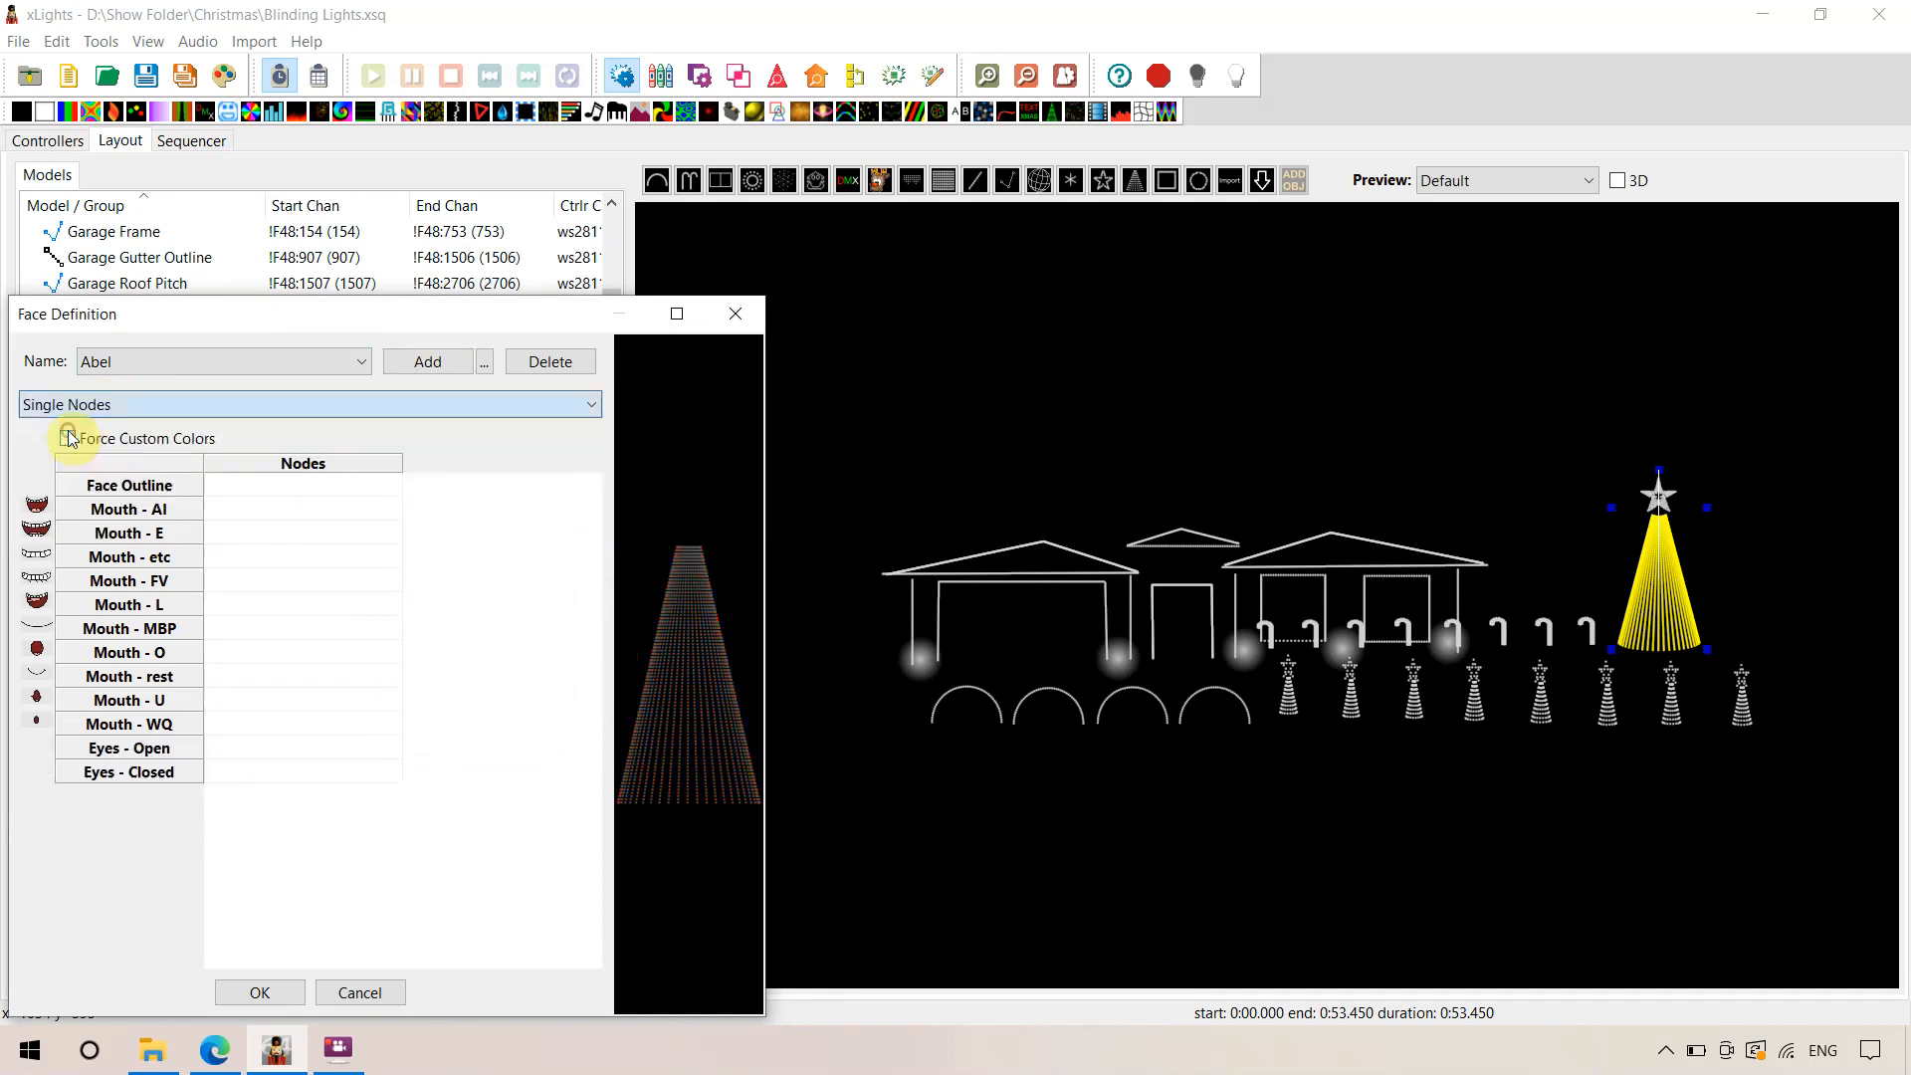
pyautogui.click(71, 405)
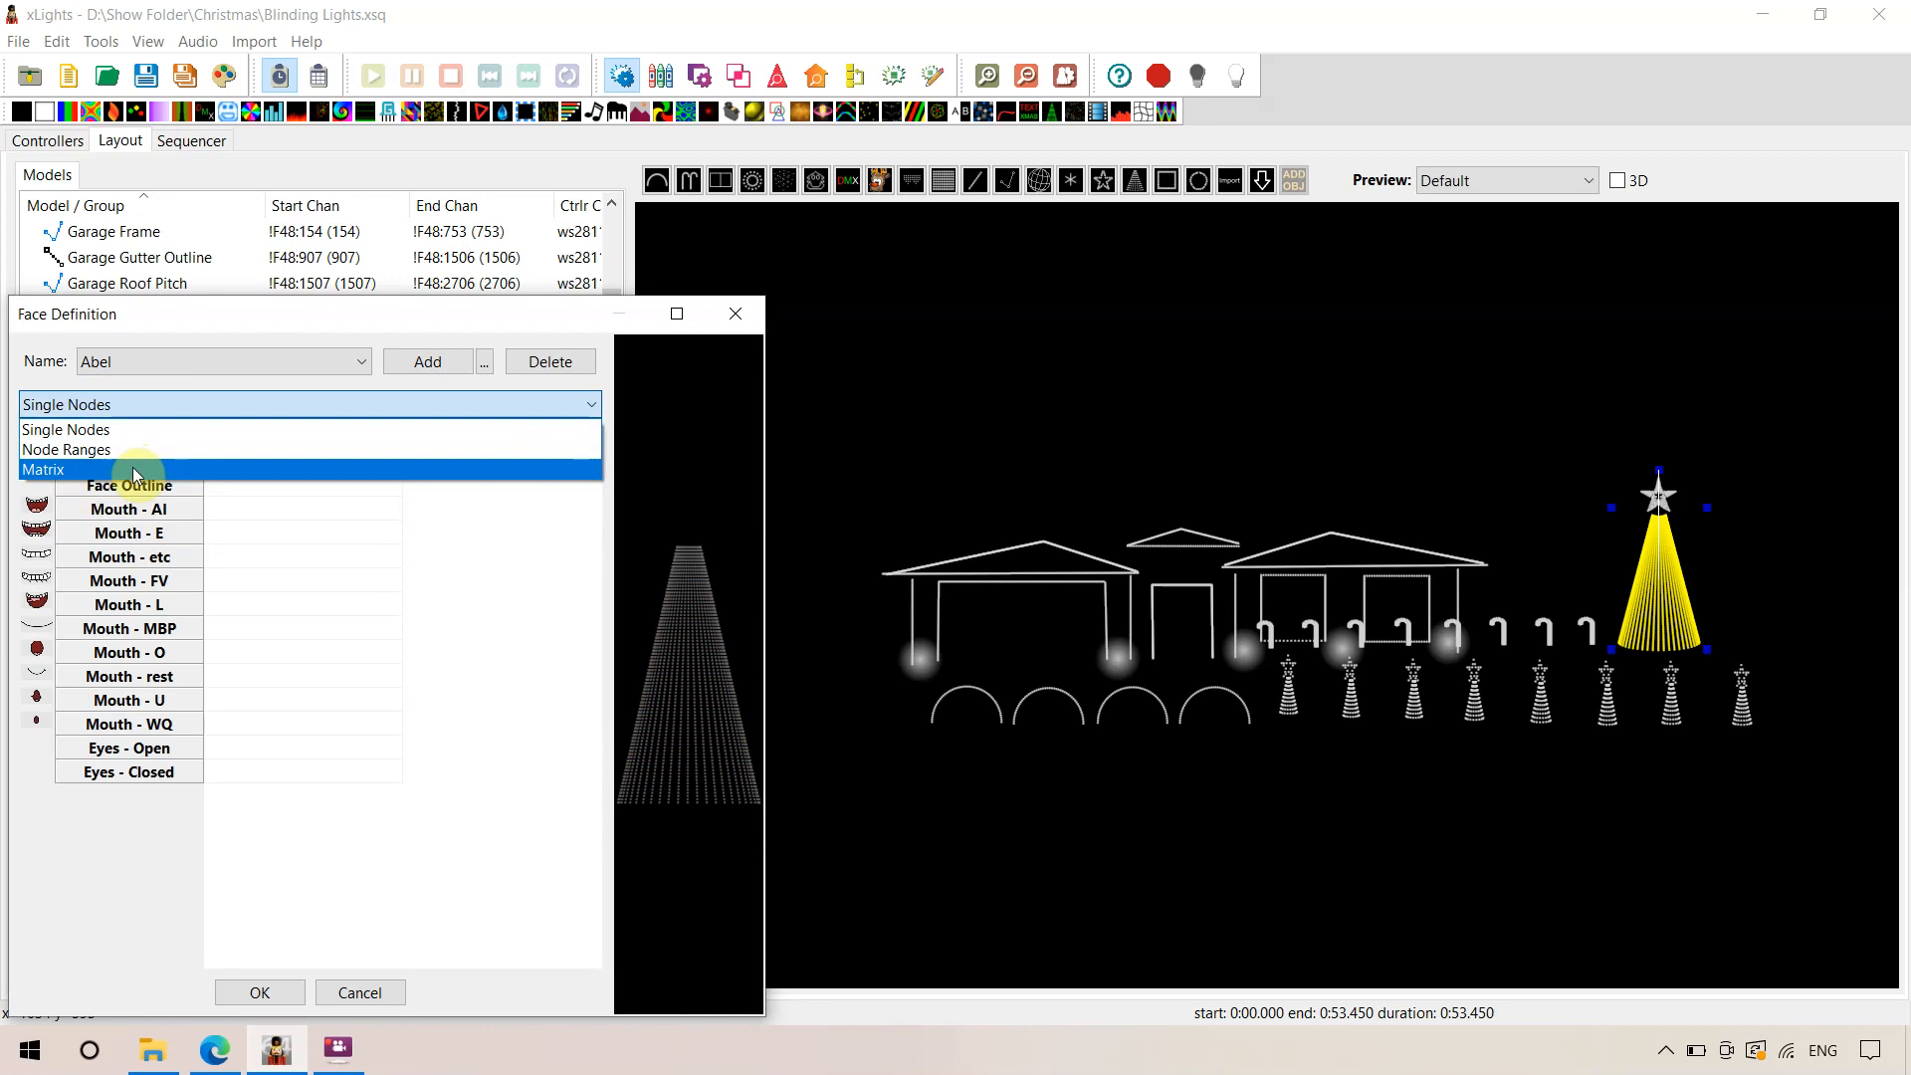
pyautogui.click(134, 472)
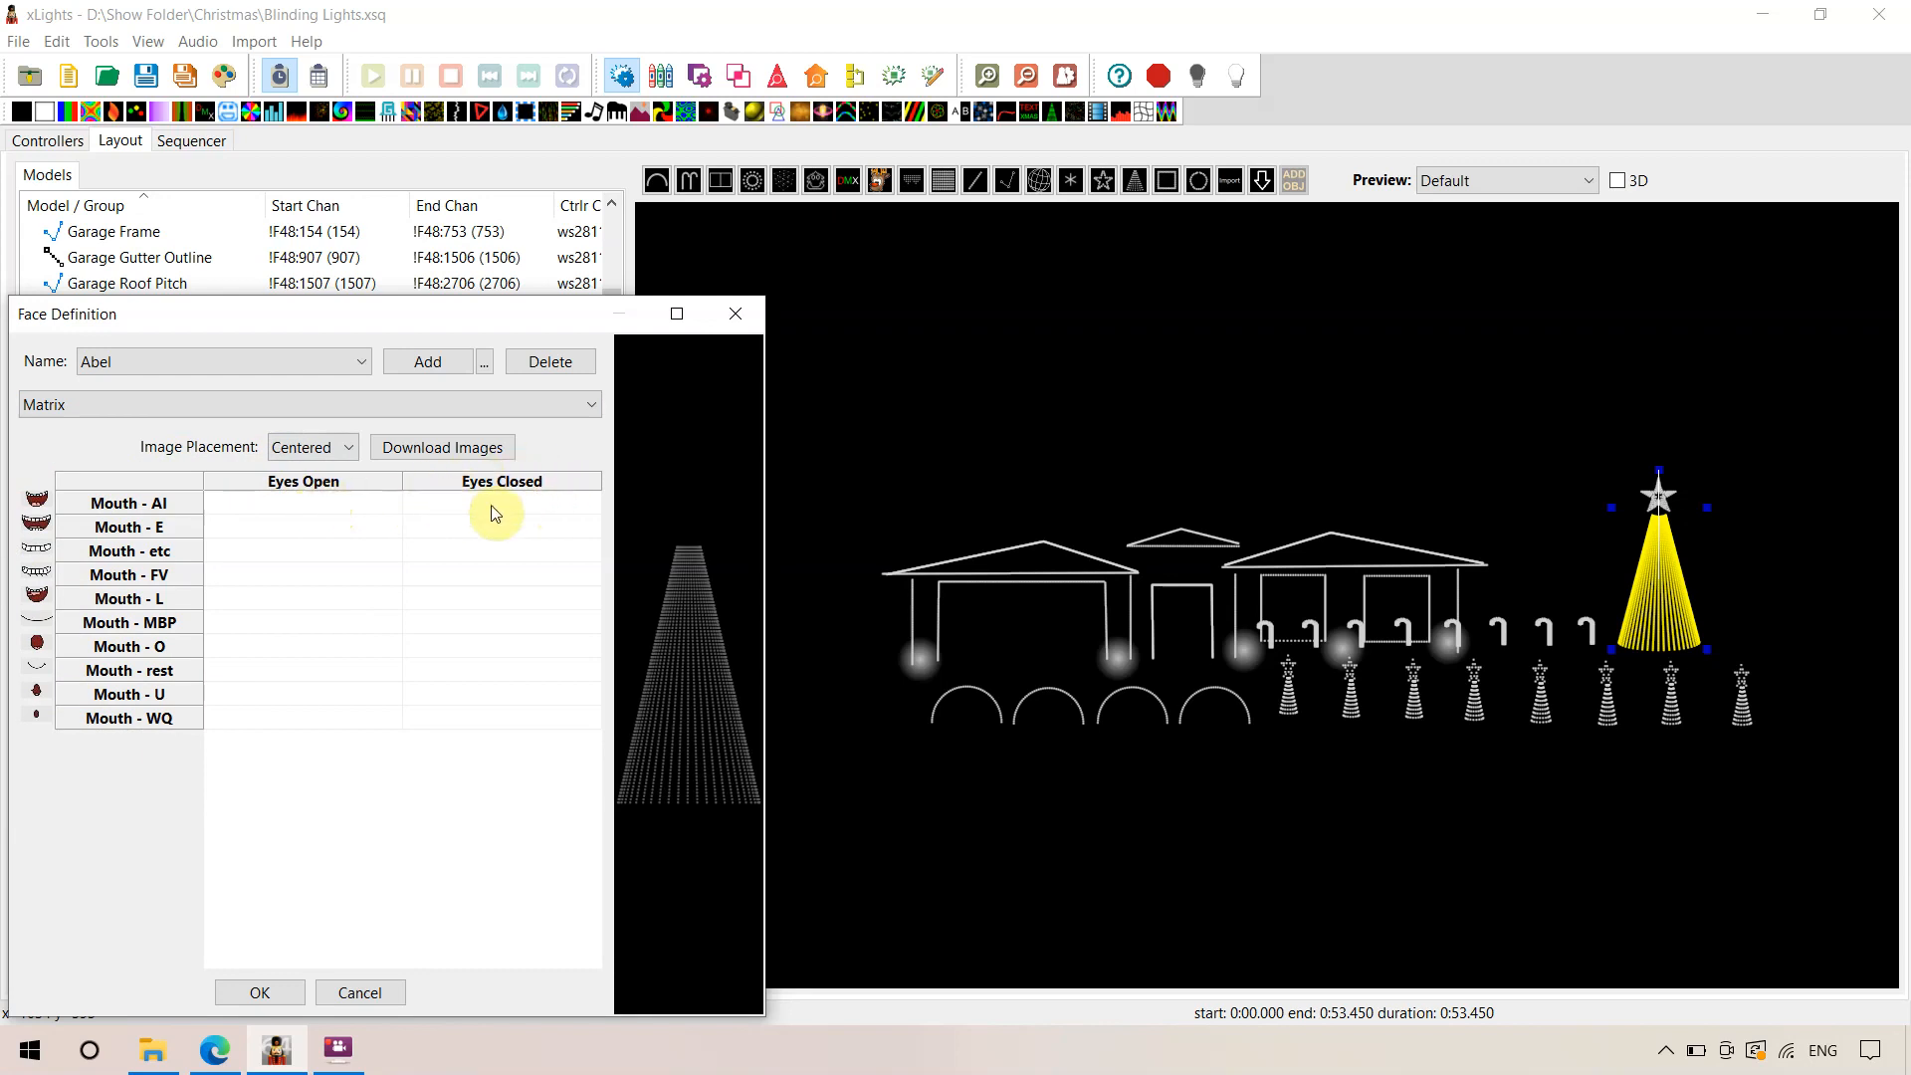
# Assign the image Abel Pixel - E from the Christmas show's DownloadedFaces folder to Mouth - E with Eyes Open
pyautogui.click(317, 504)
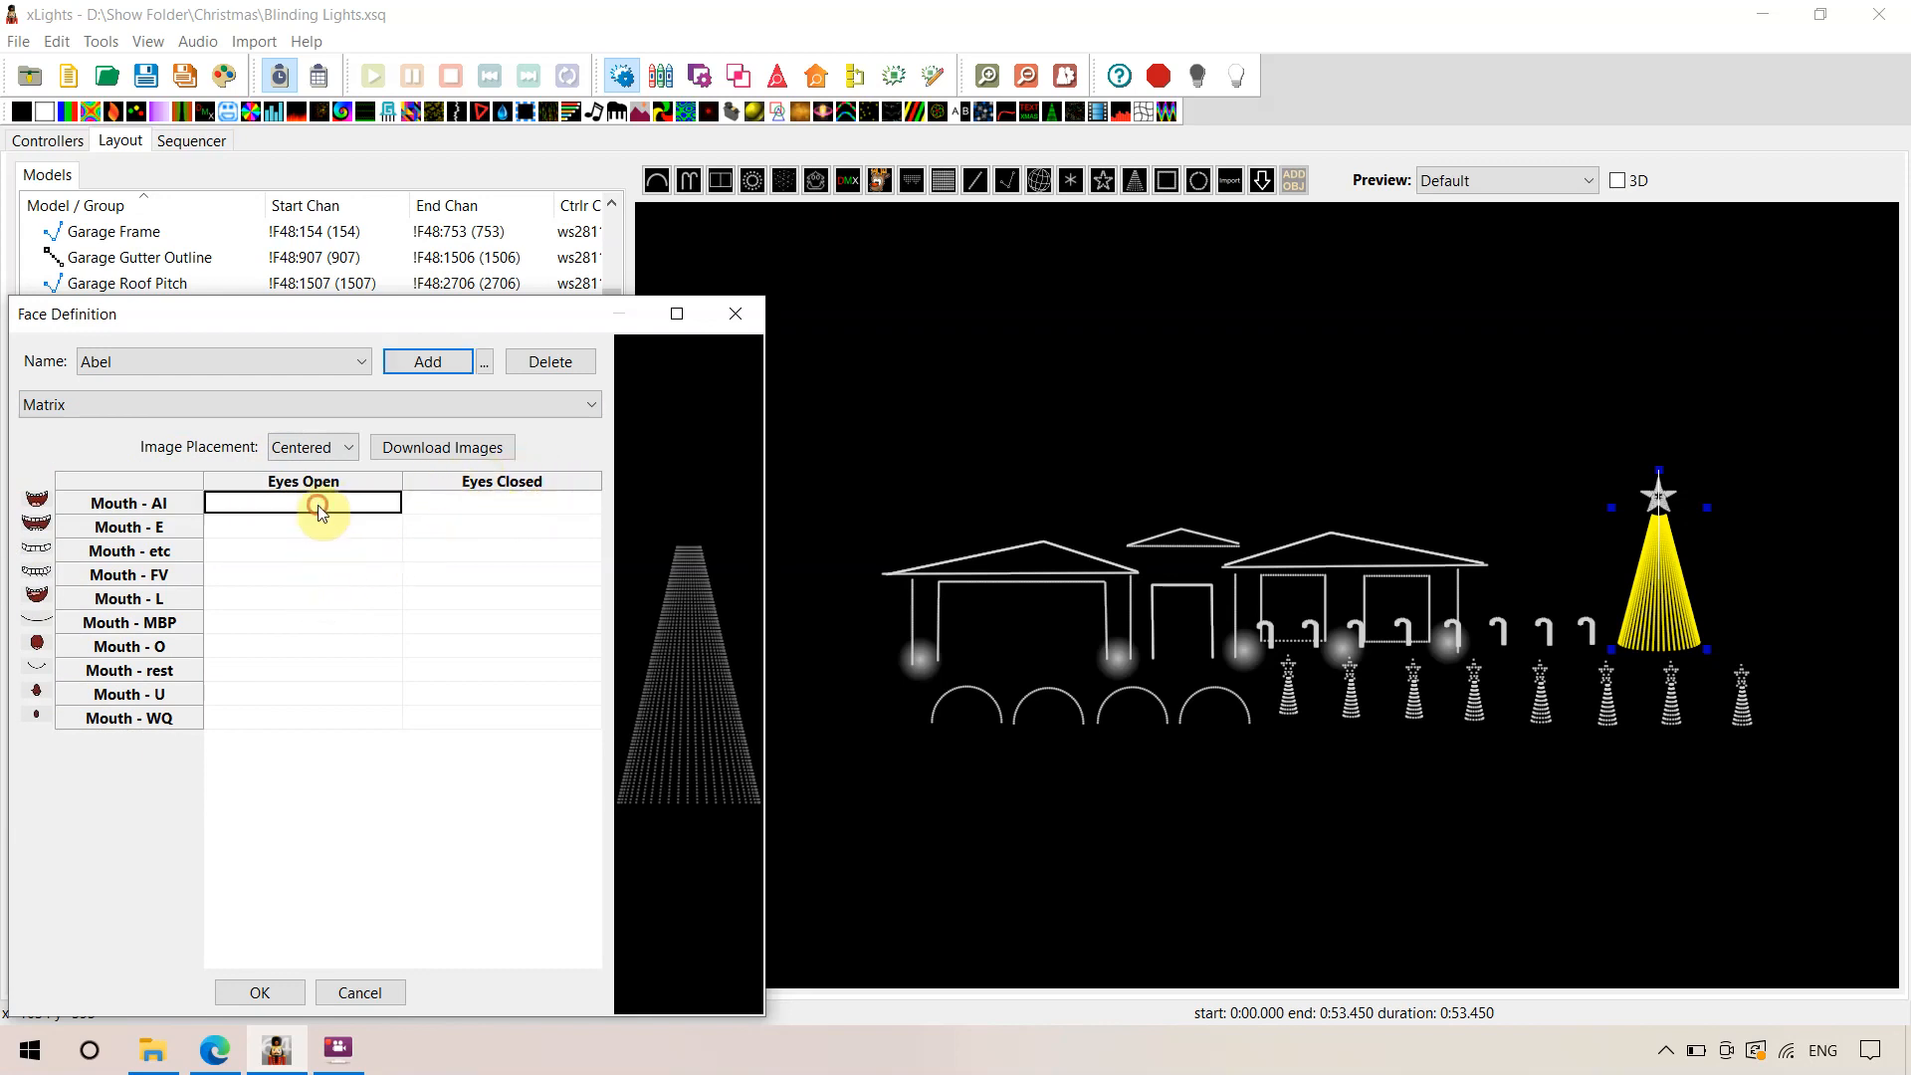
pyautogui.doubleClick(277, 534)
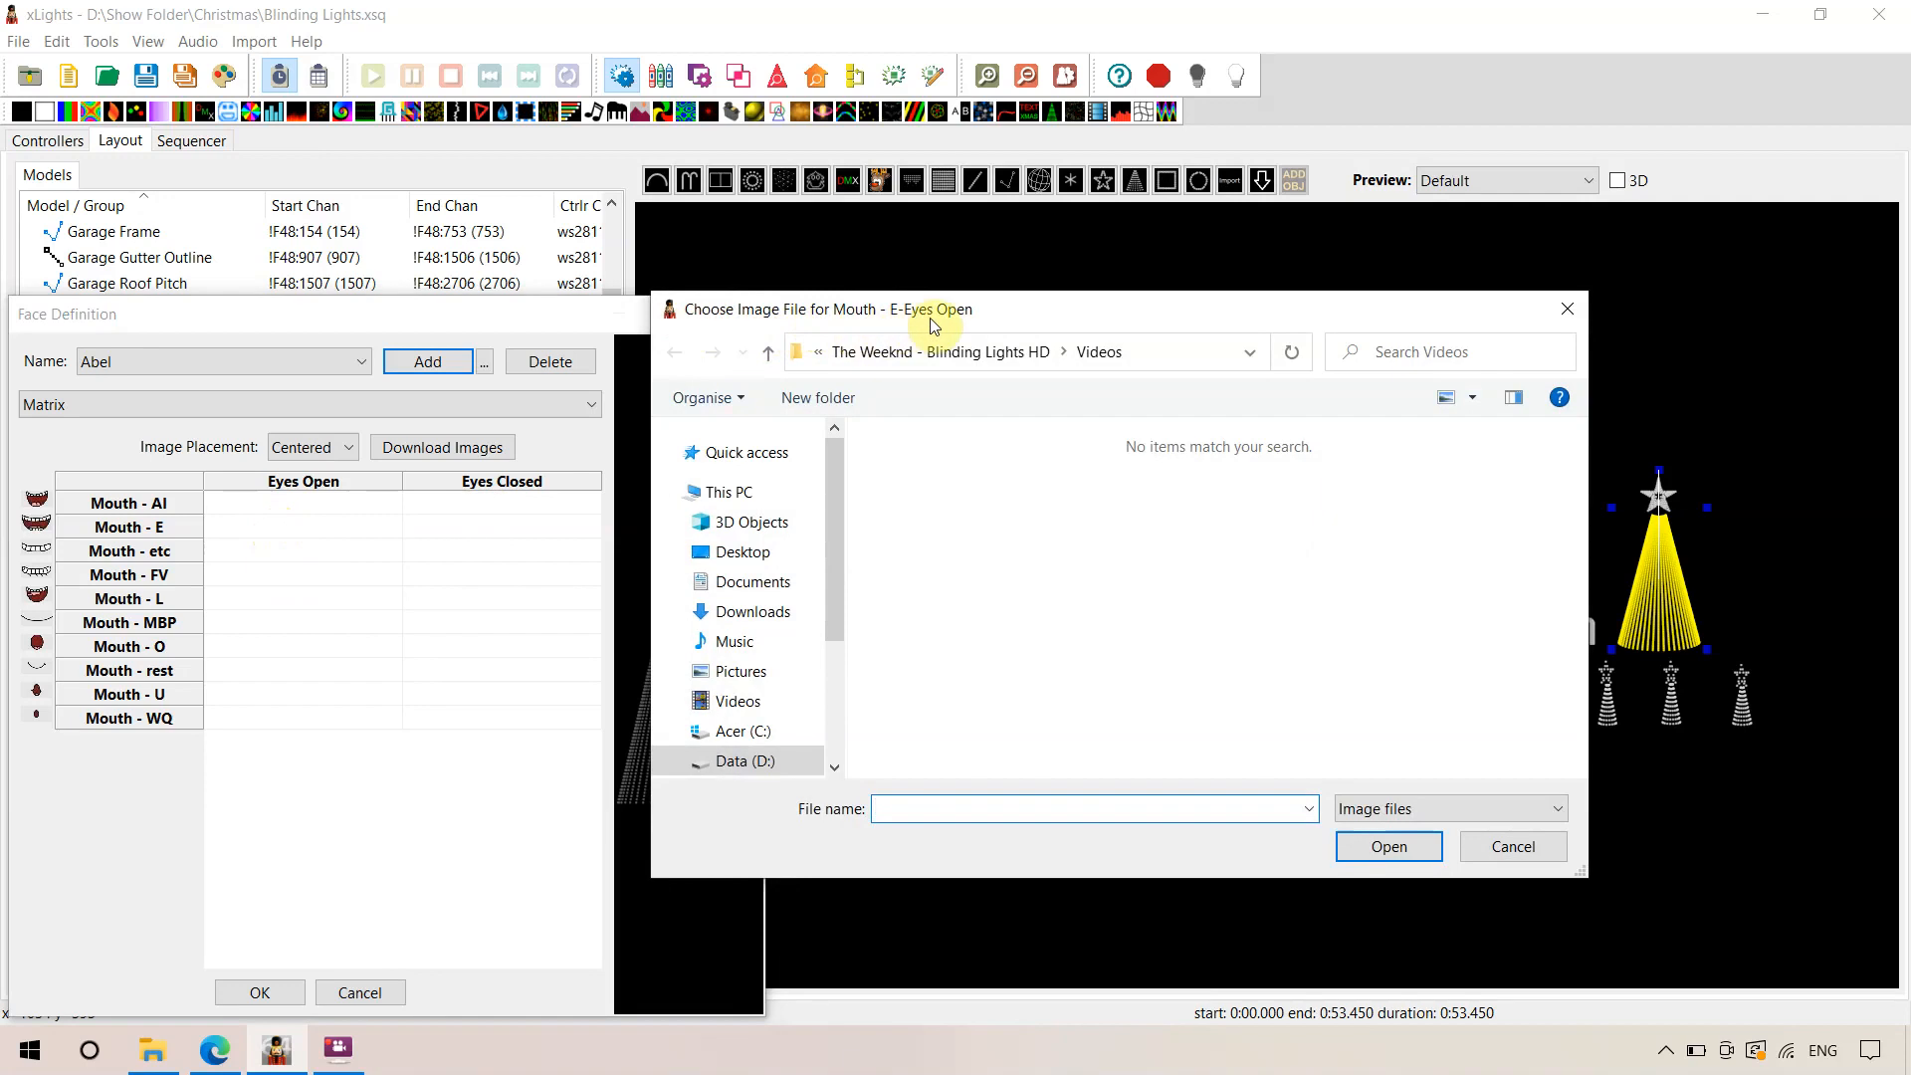
pyautogui.click(876, 354)
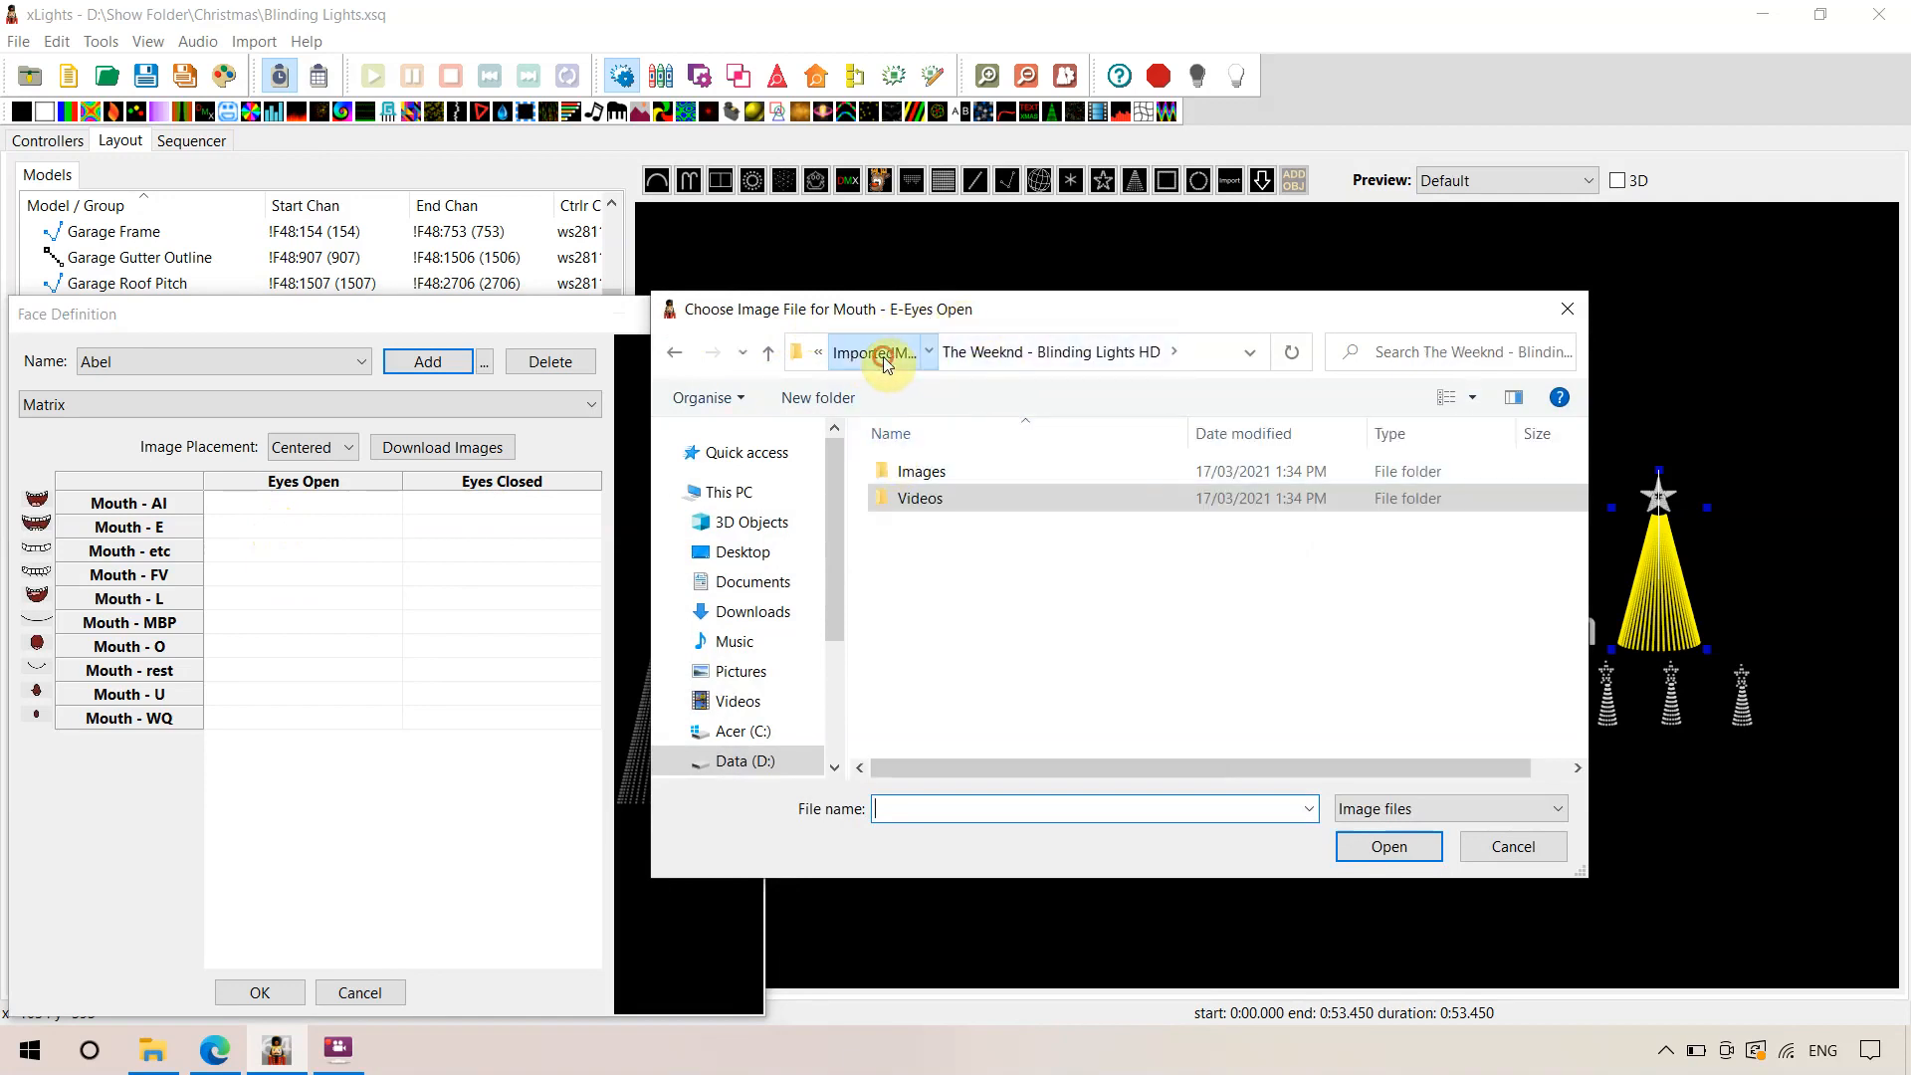
pyautogui.click(882, 357)
pyautogui.click(1000, 355)
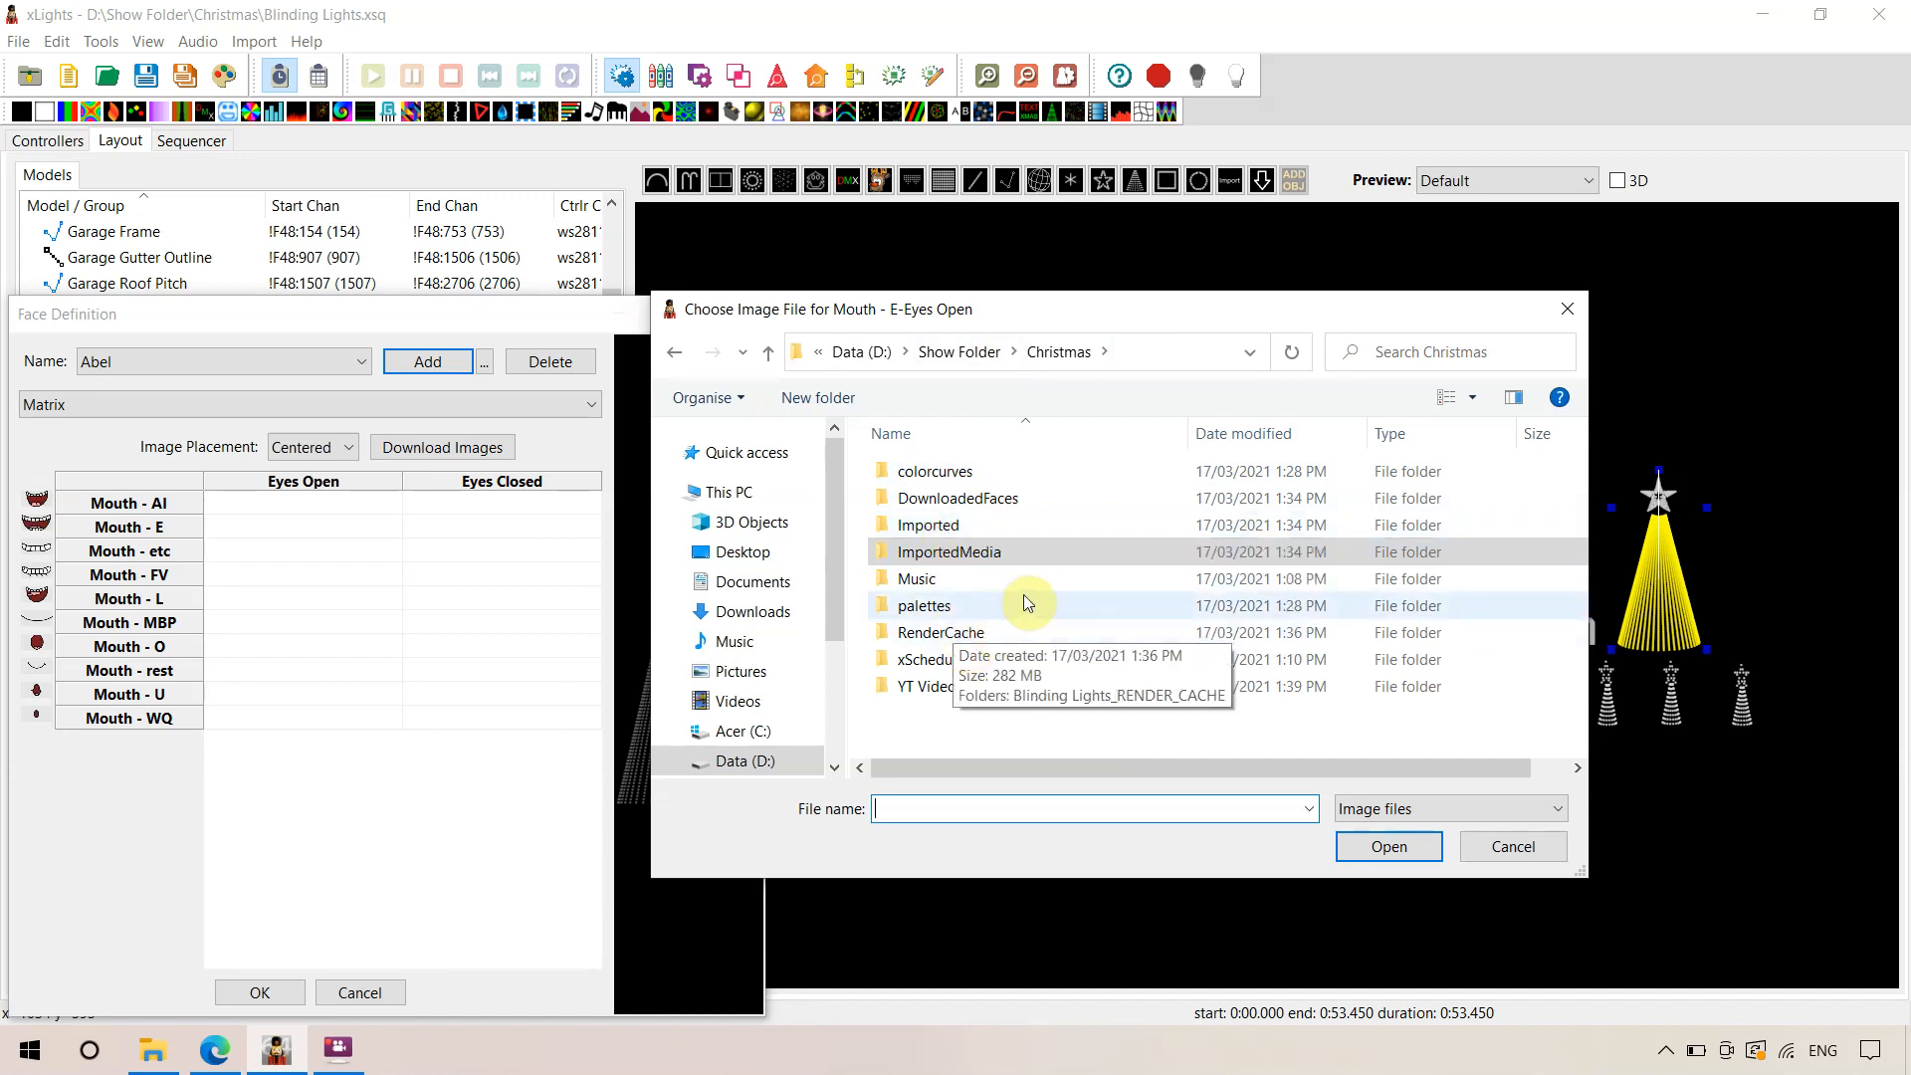
pyautogui.click(1001, 564)
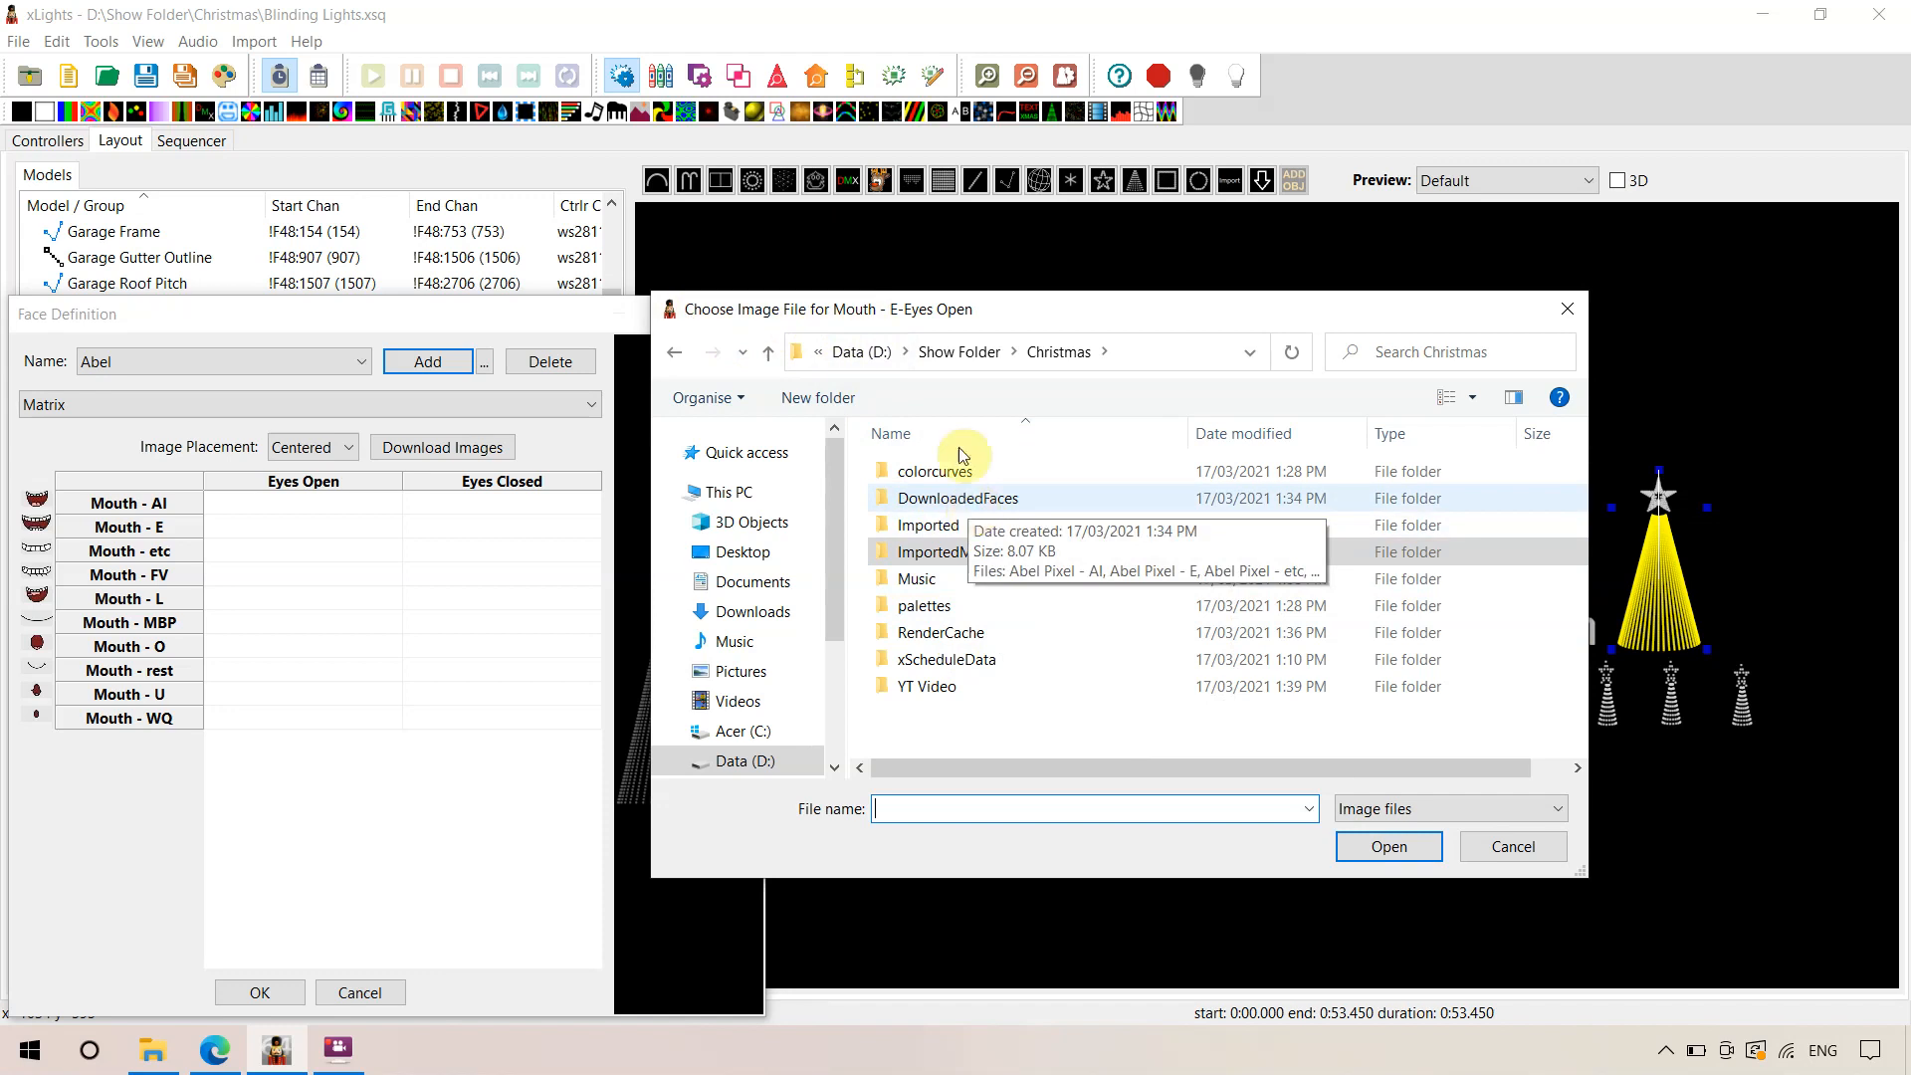
pyautogui.doubleClick(963, 499)
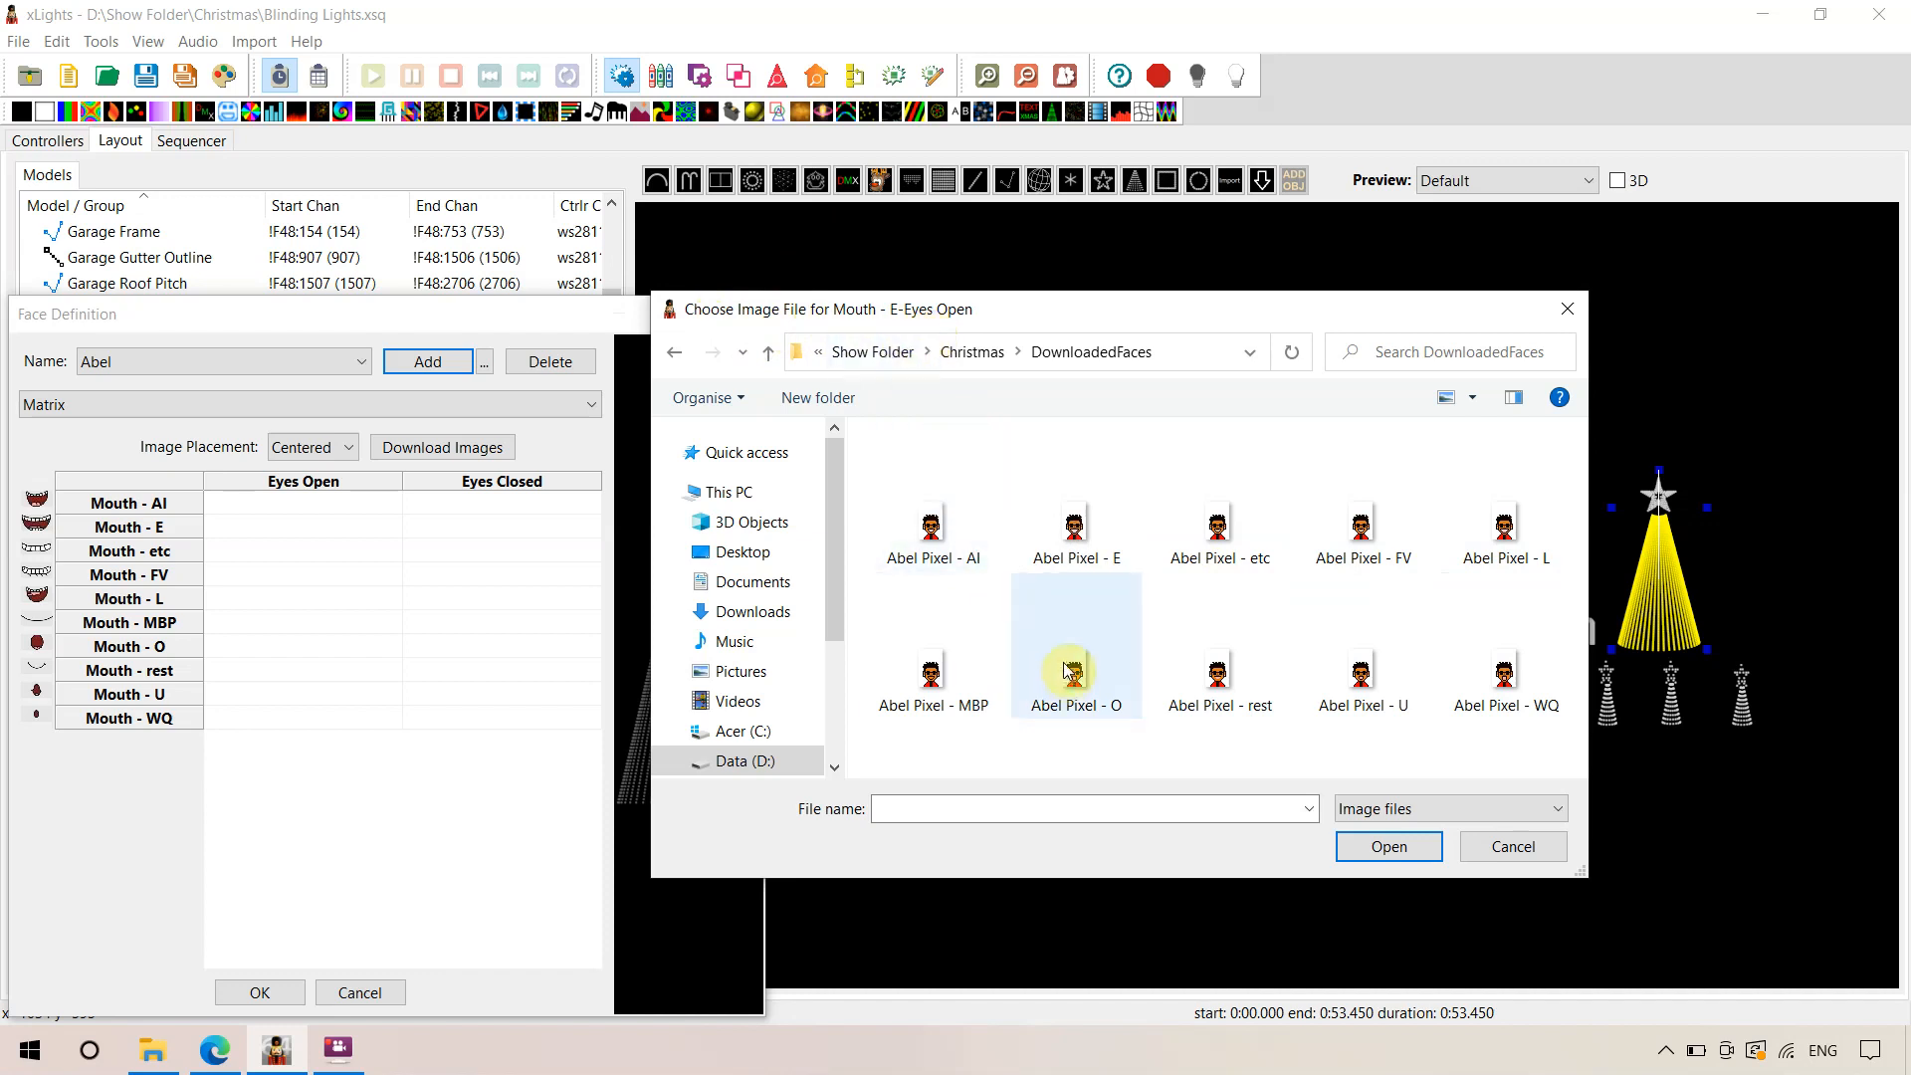
pyautogui.doubleClick(1091, 564)
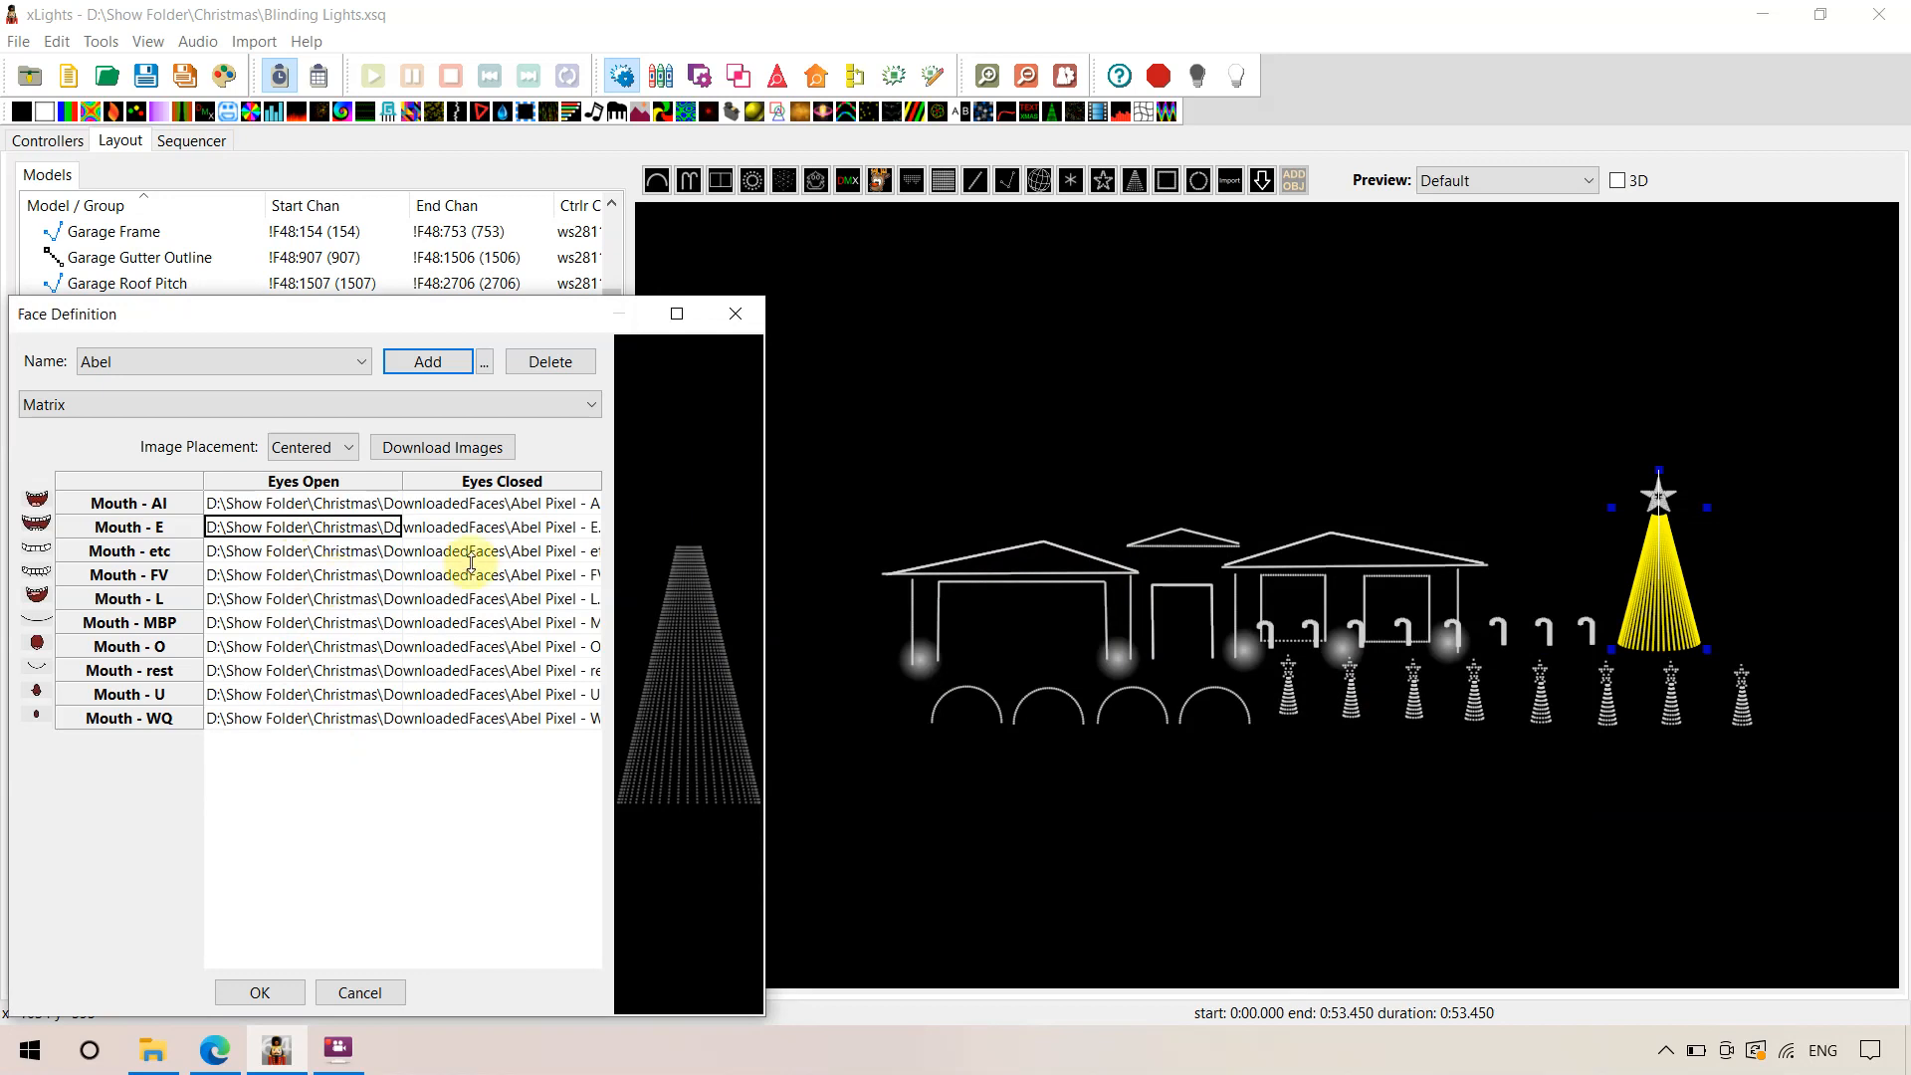
pyautogui.click(451, 527)
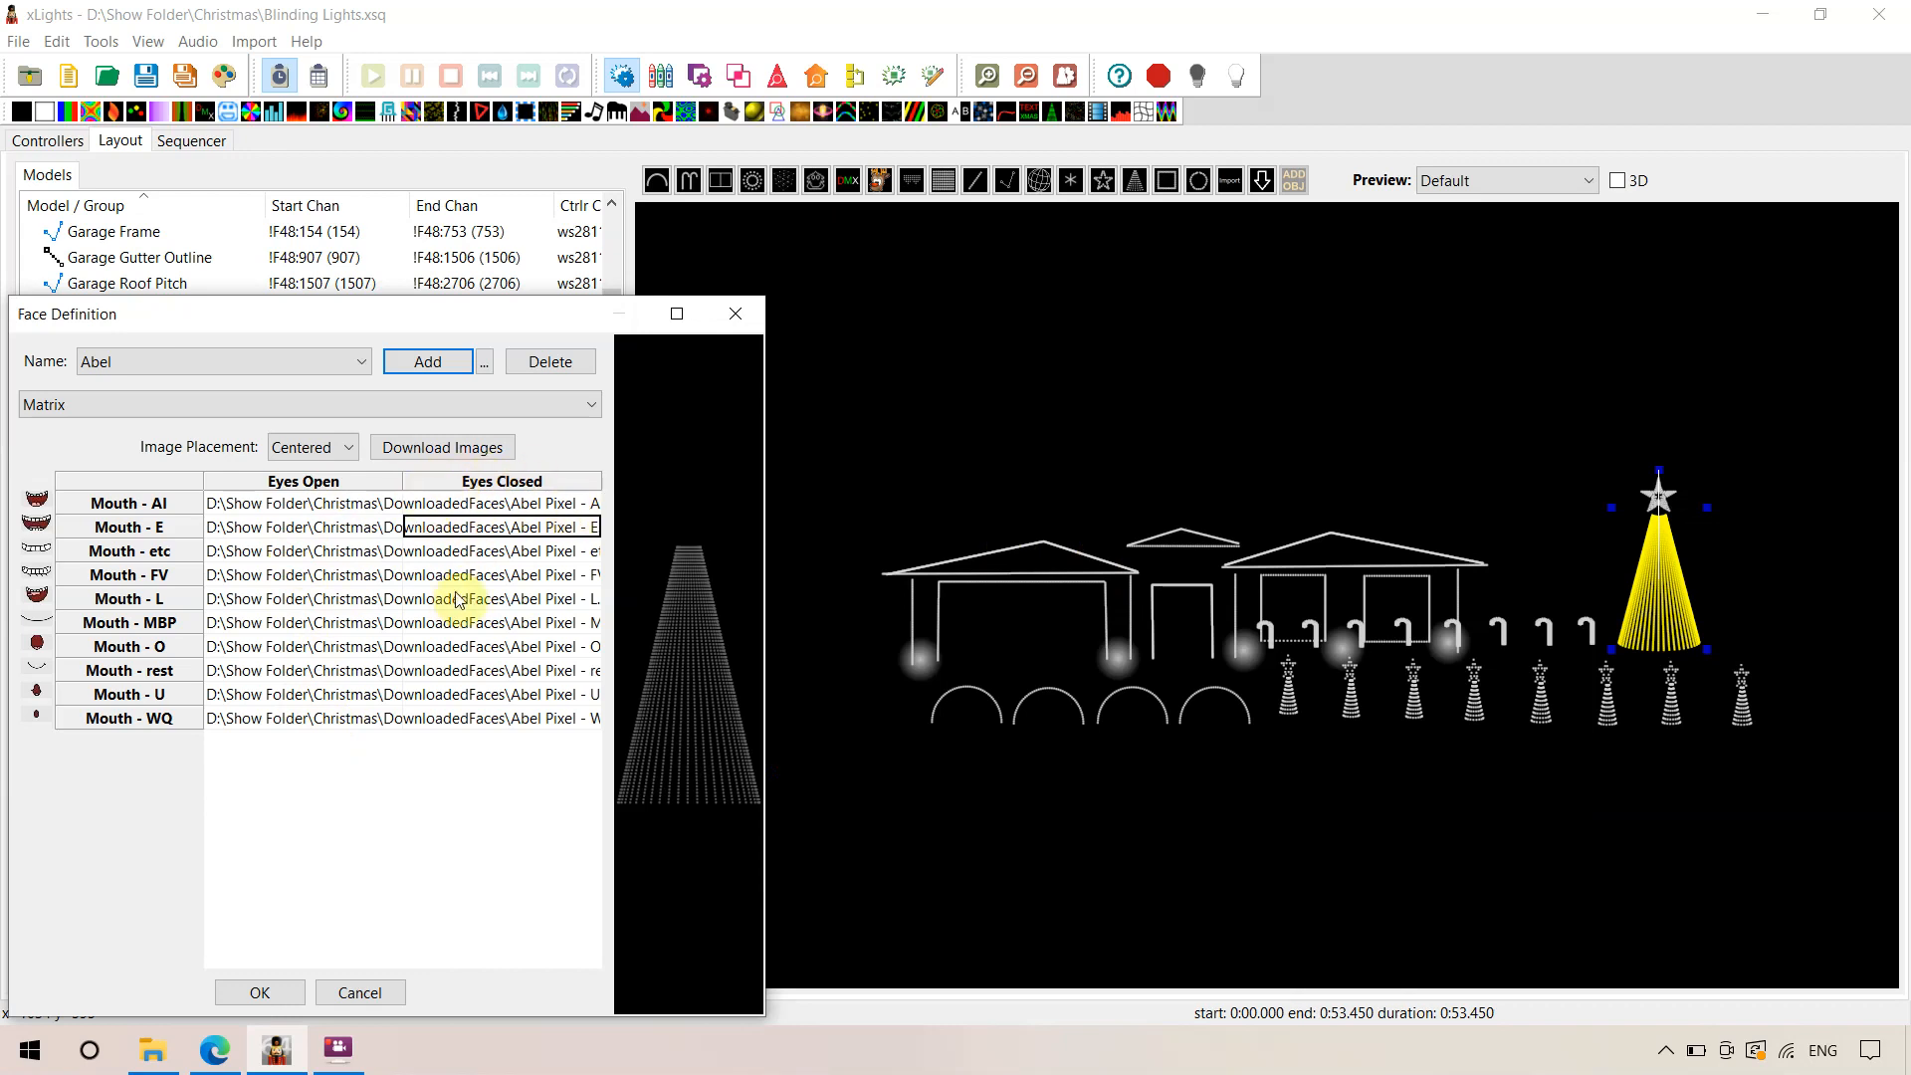
pyautogui.doubleClick(499, 526)
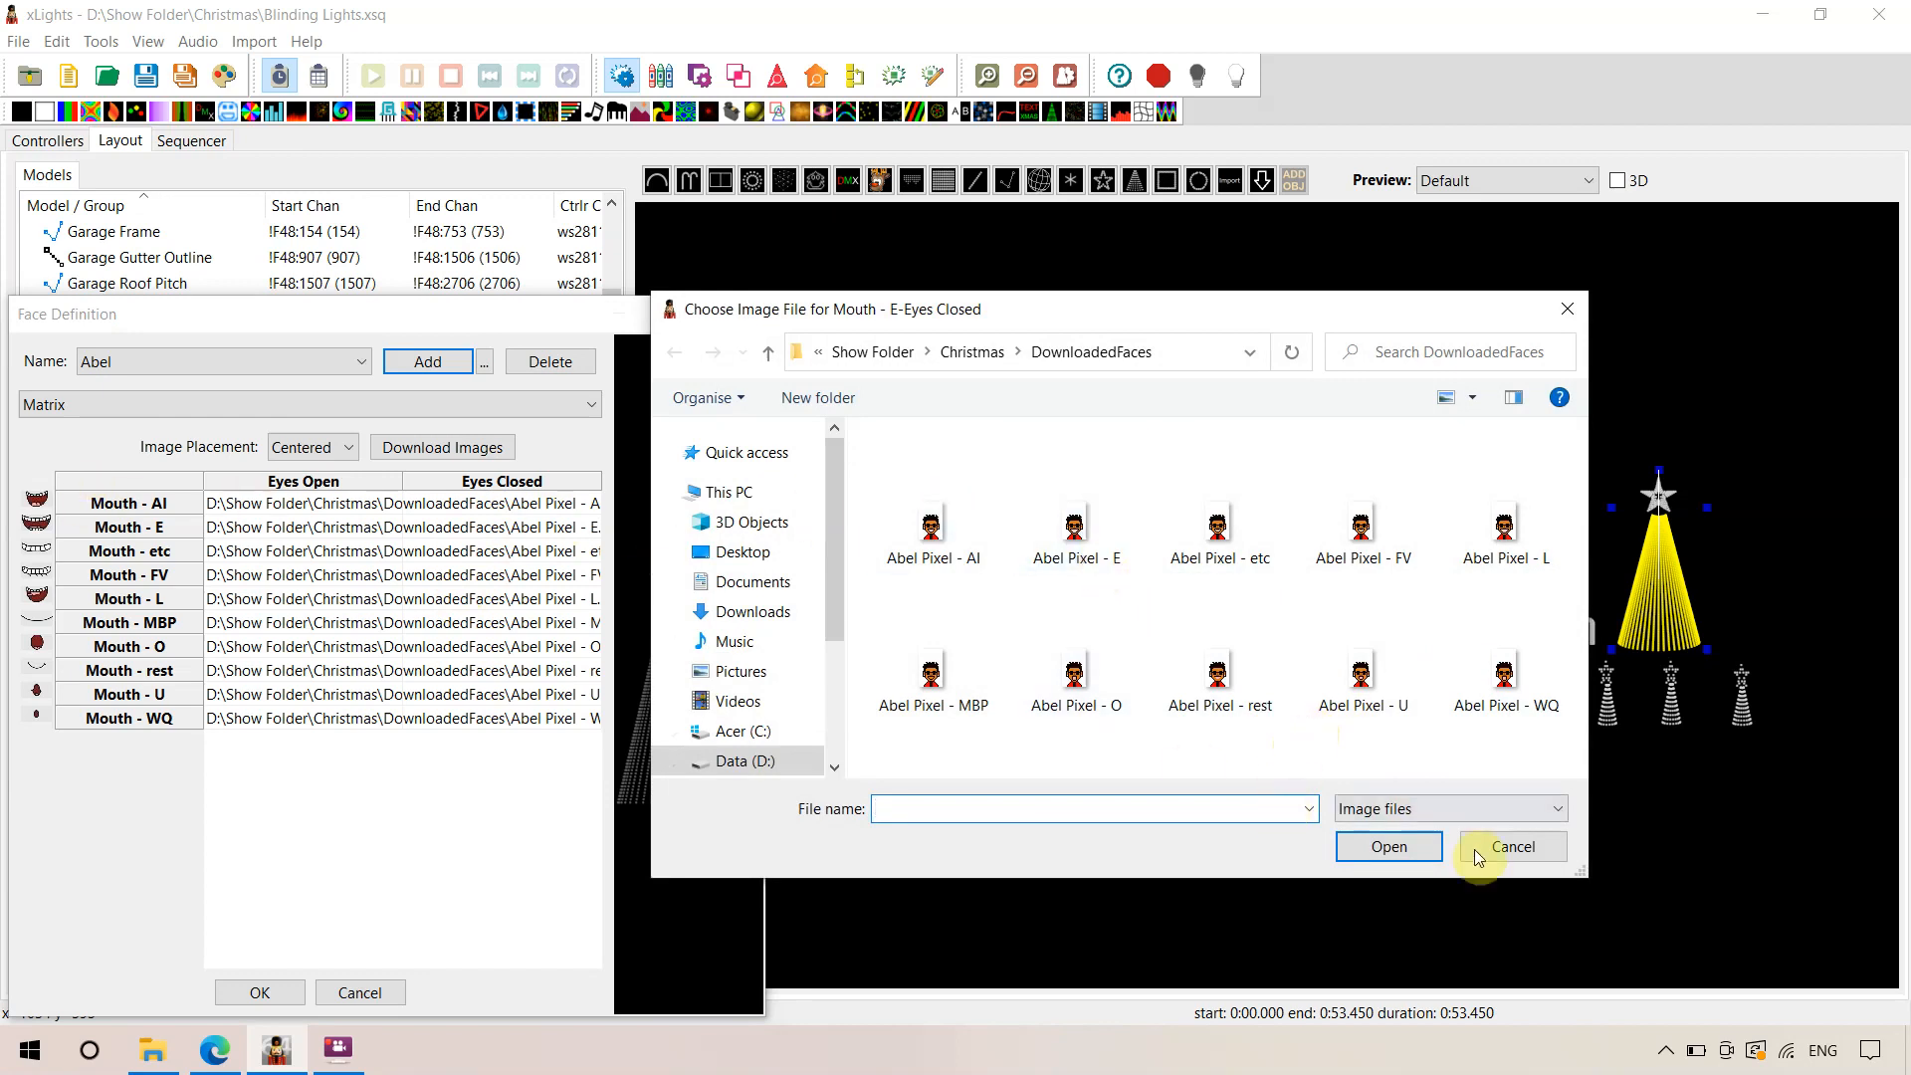
pyautogui.click(1549, 852)
pyautogui.click(301, 520)
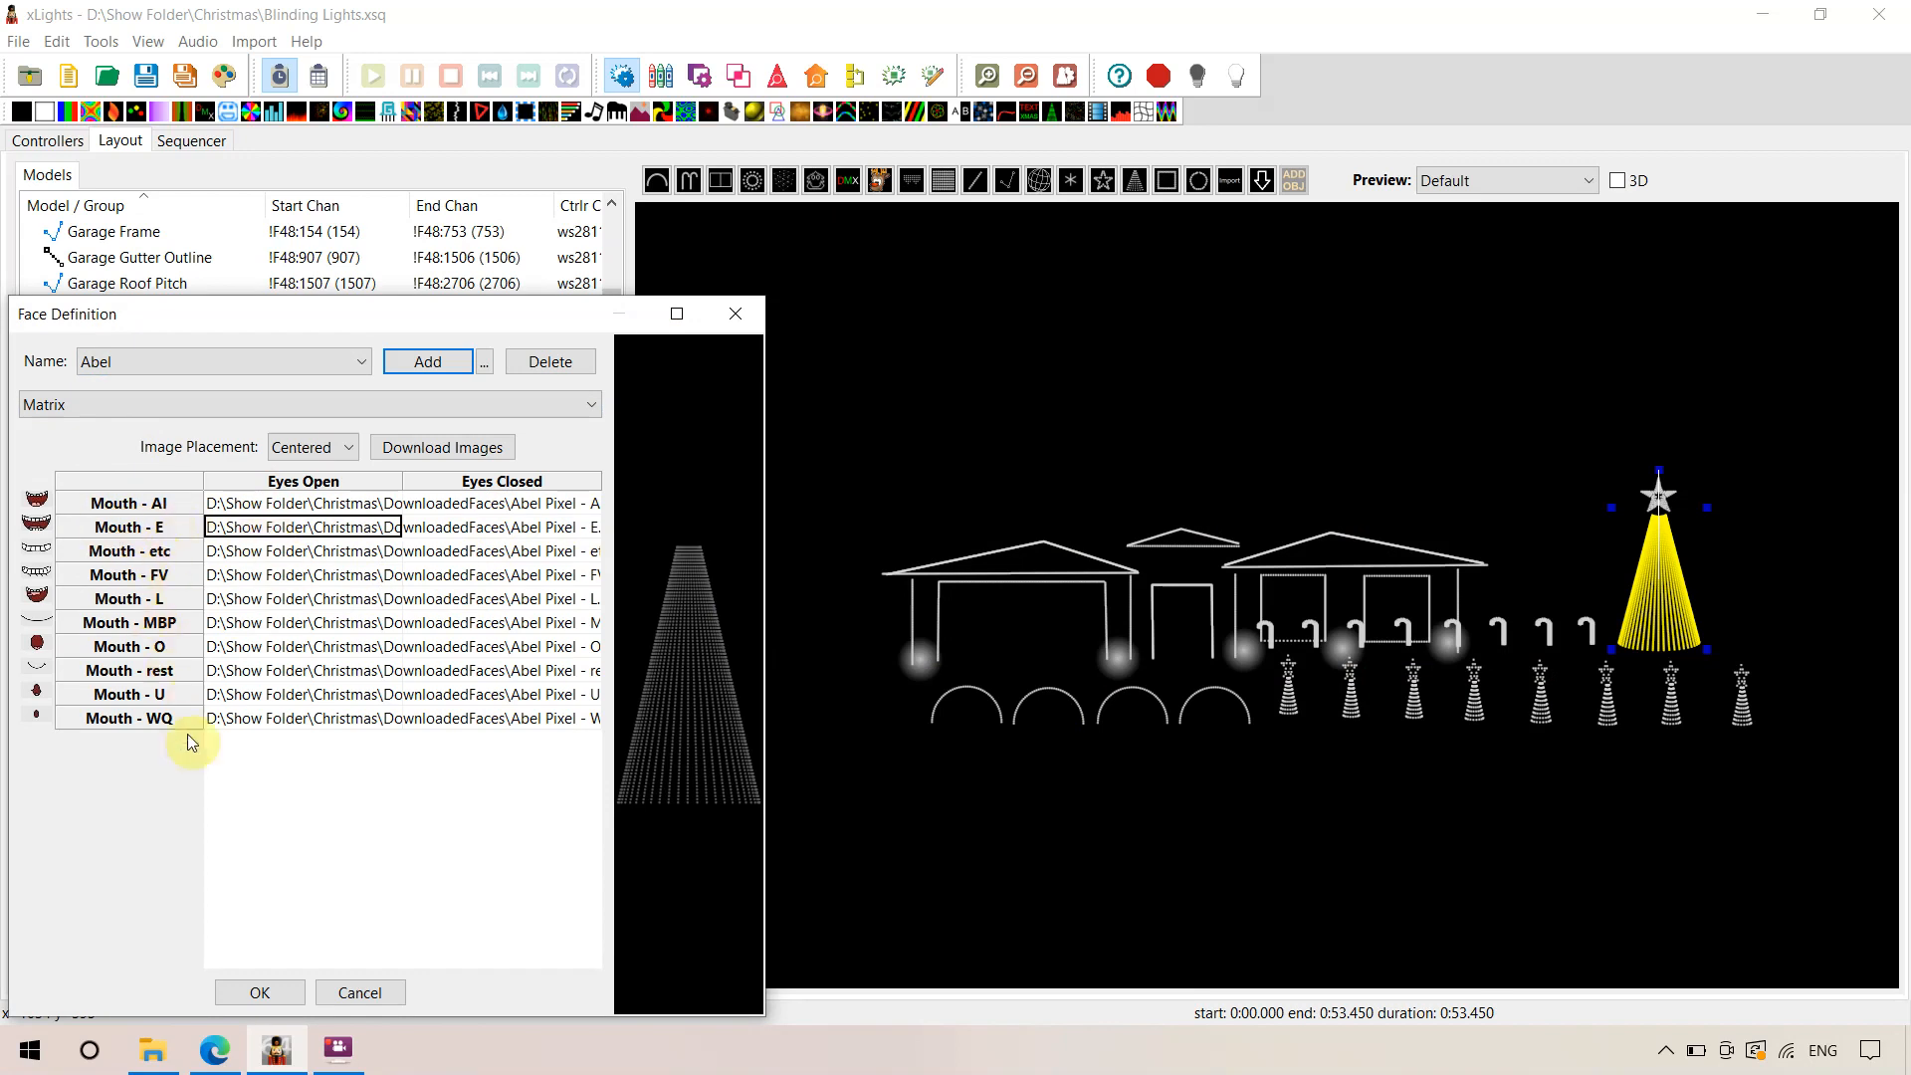
# Accept the Abel face definition and save the layout
pyautogui.click(257, 991)
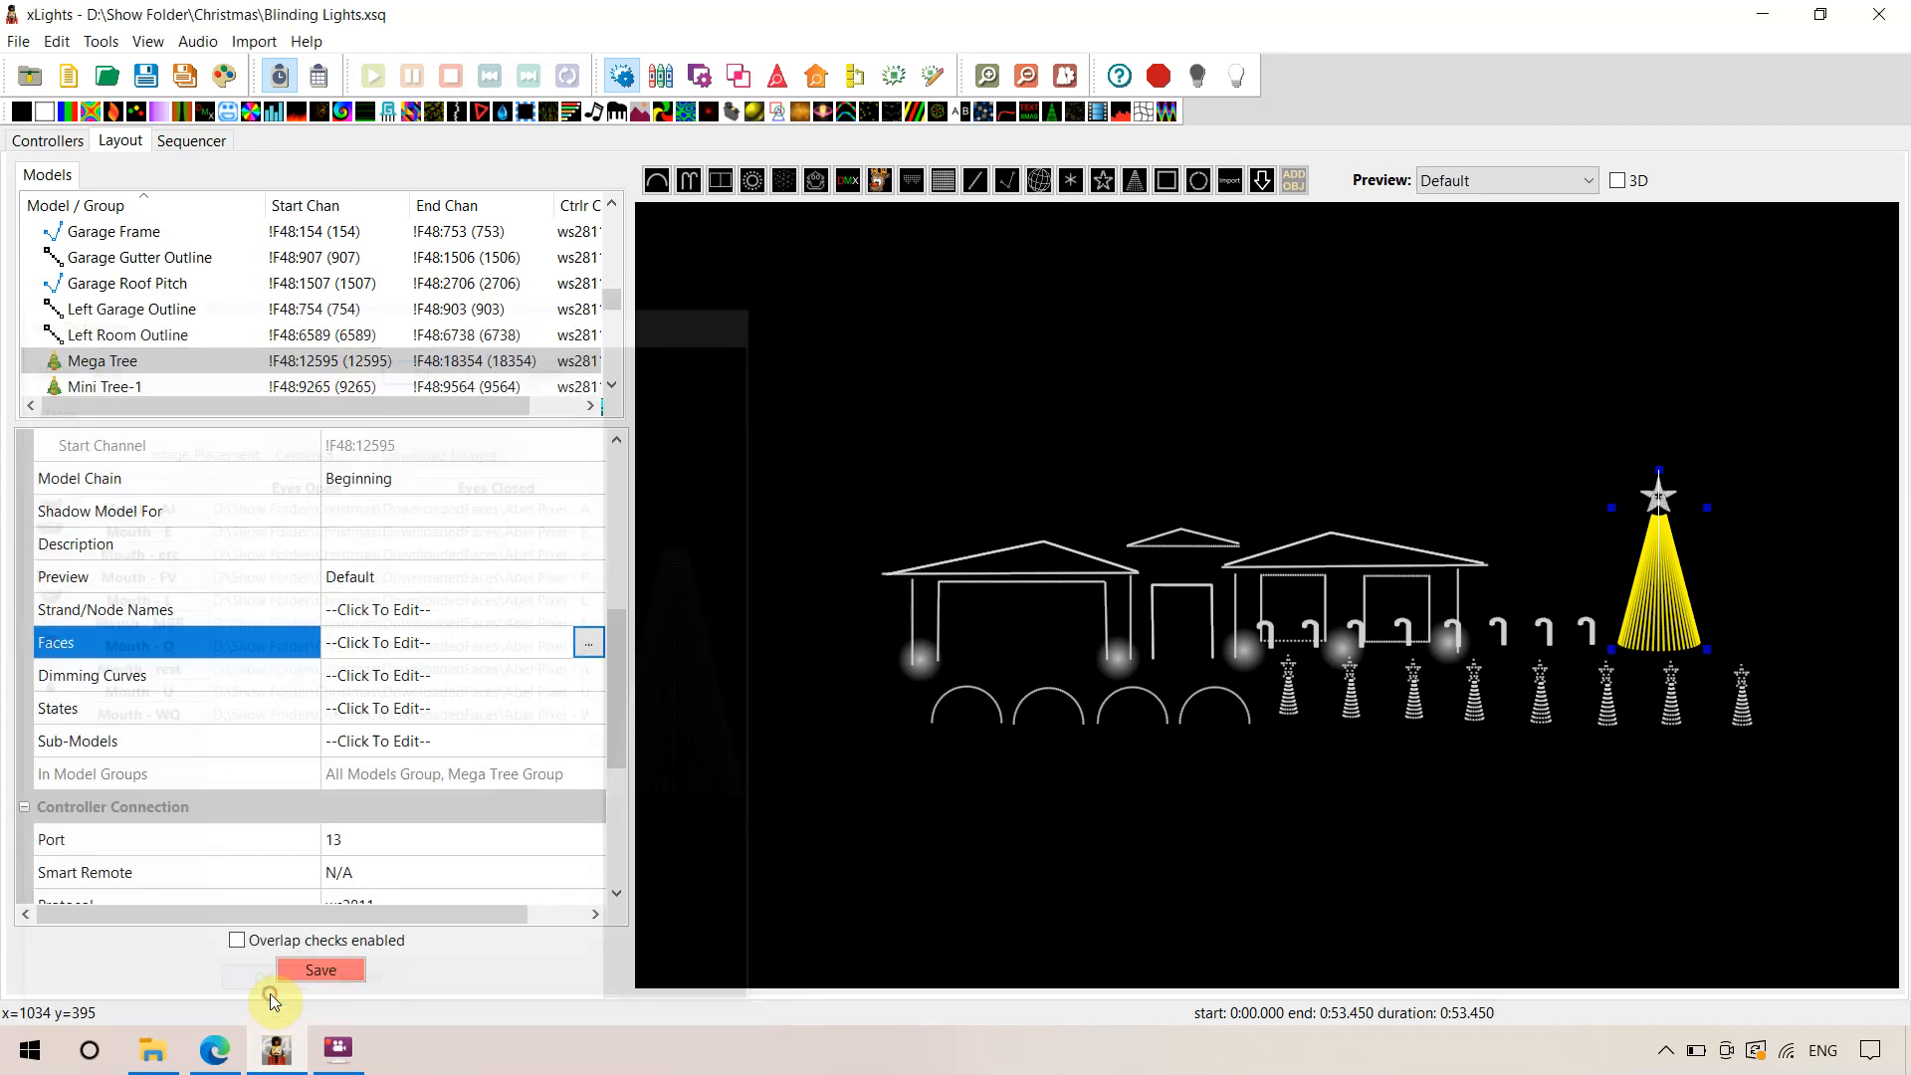
pyautogui.click(296, 970)
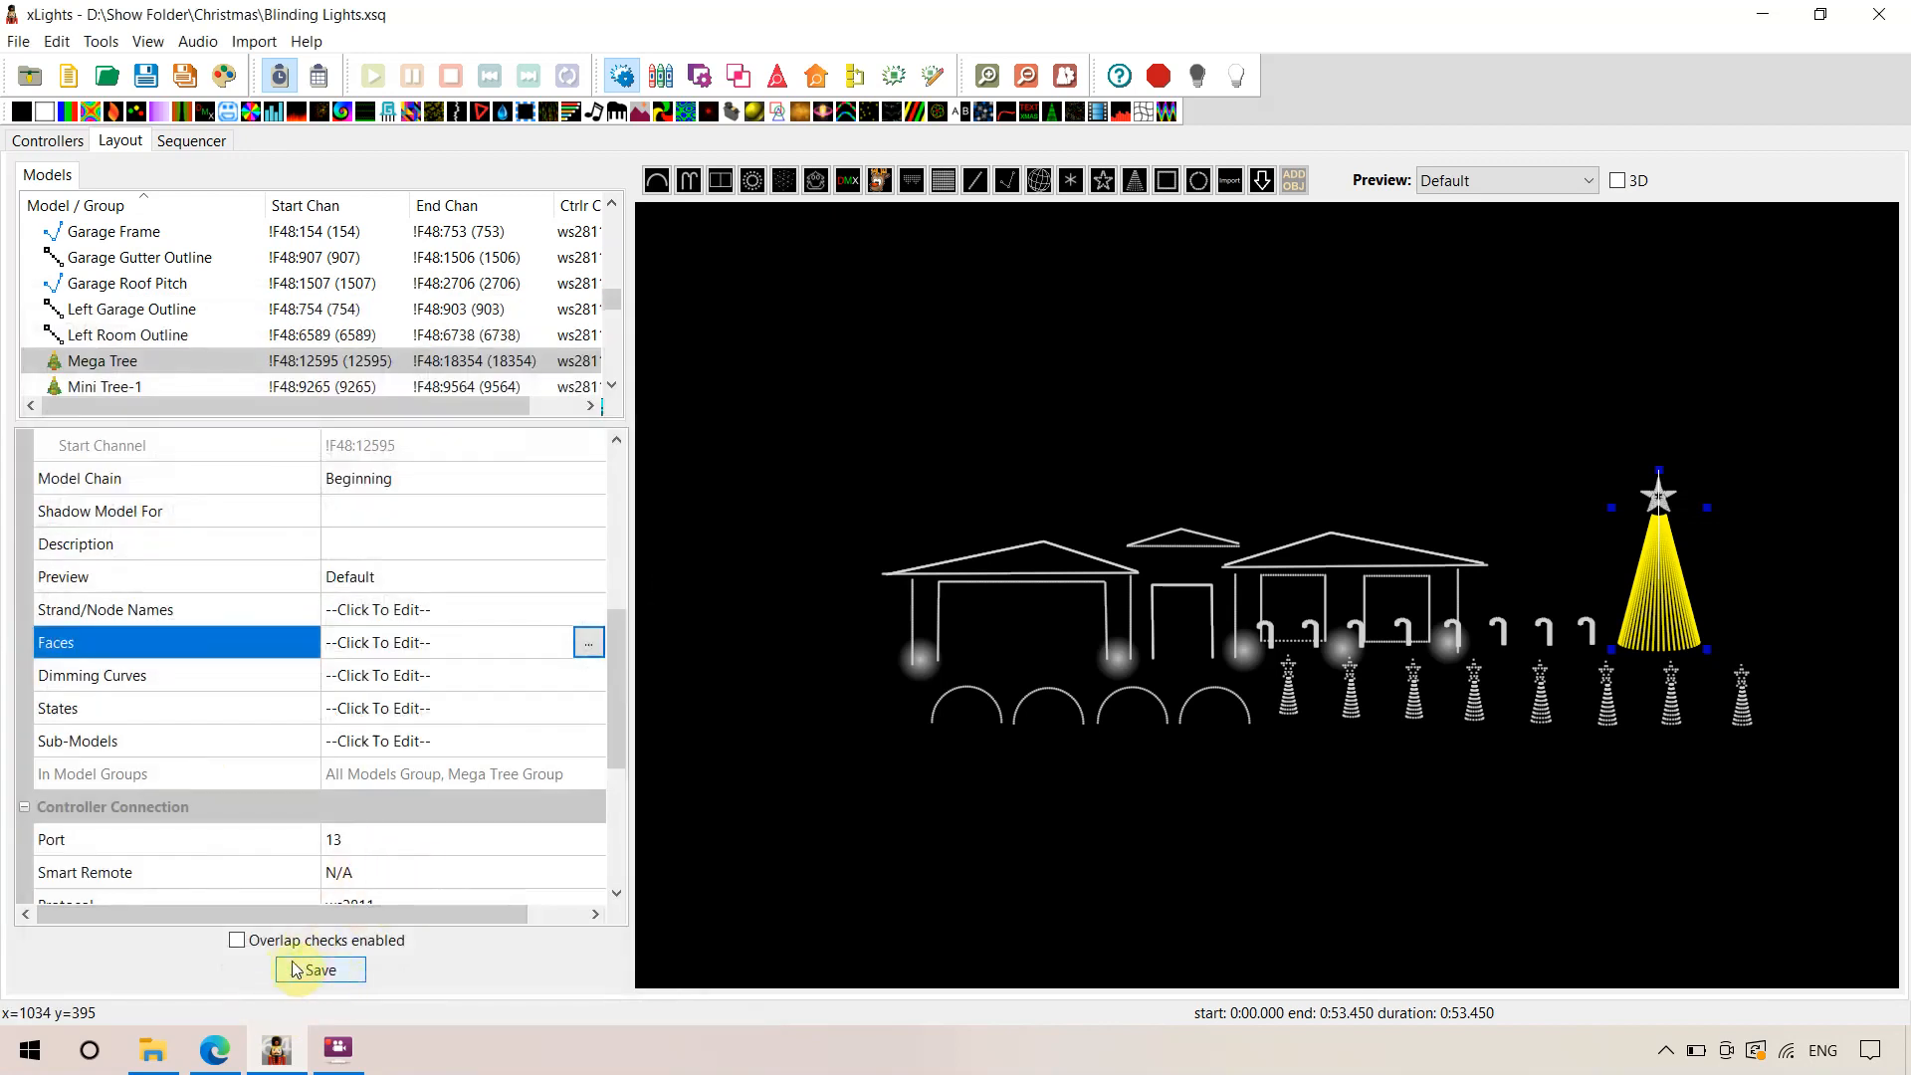
pyautogui.click(330, 975)
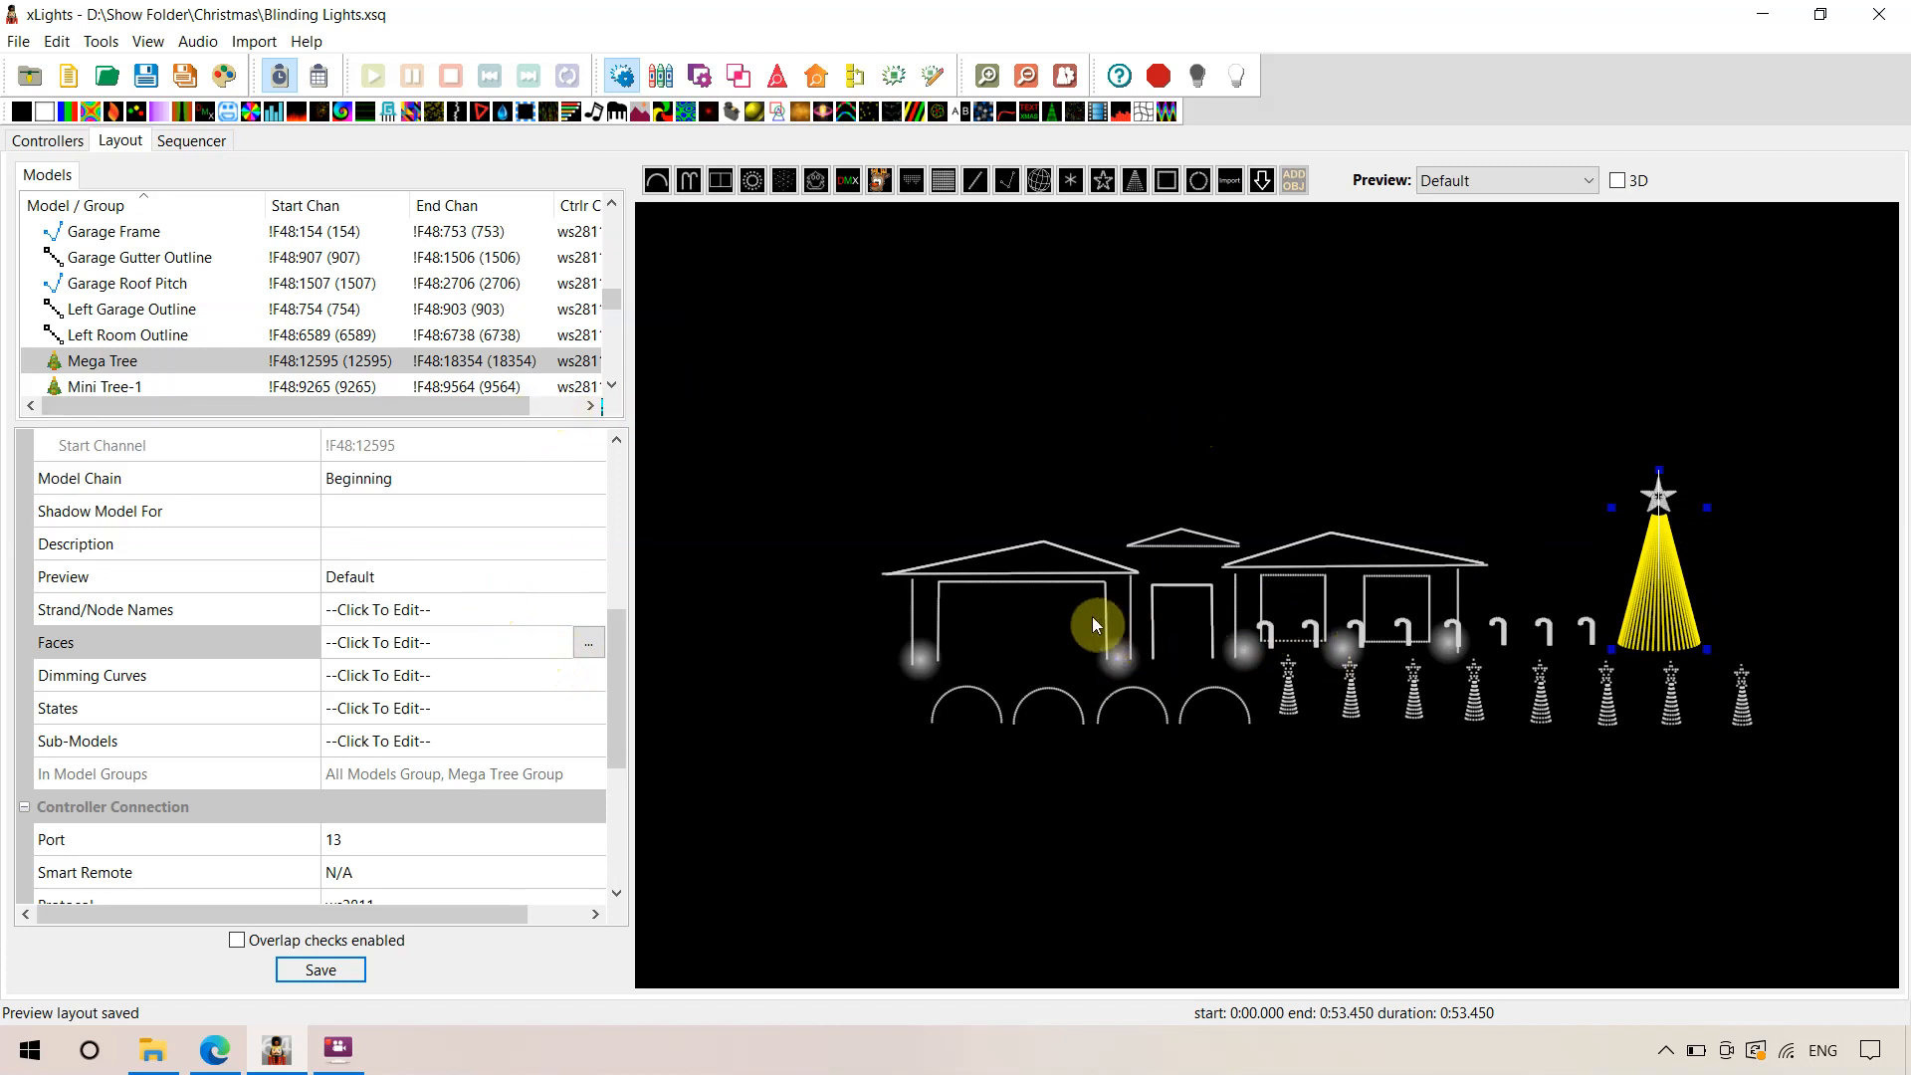
# Select the Faces effect on Mega Tree layer 3 in the sequence and check its face definition choices, keeping Abel
pyautogui.click(217, 143)
pyautogui.click(1585, 694)
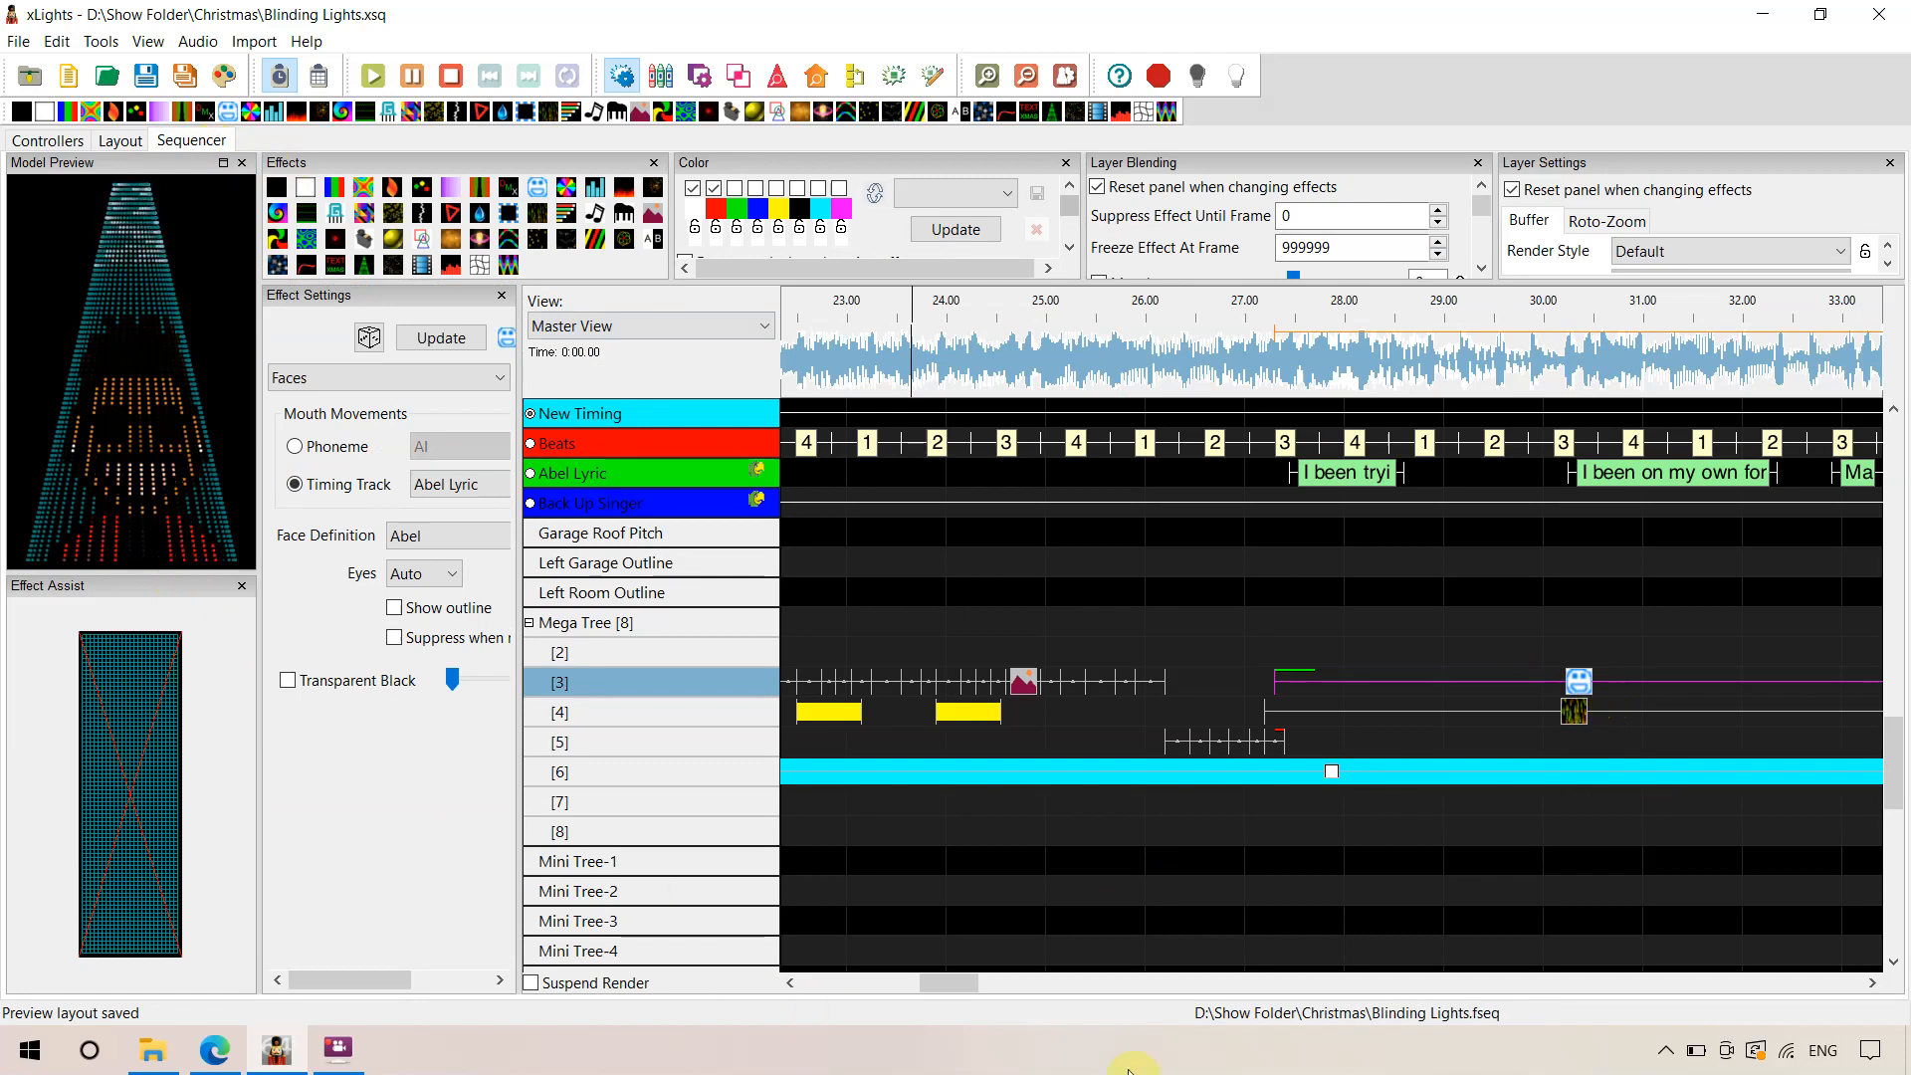
pyautogui.moveTo(971, 982); pyautogui.dragTo(1259, 1022)
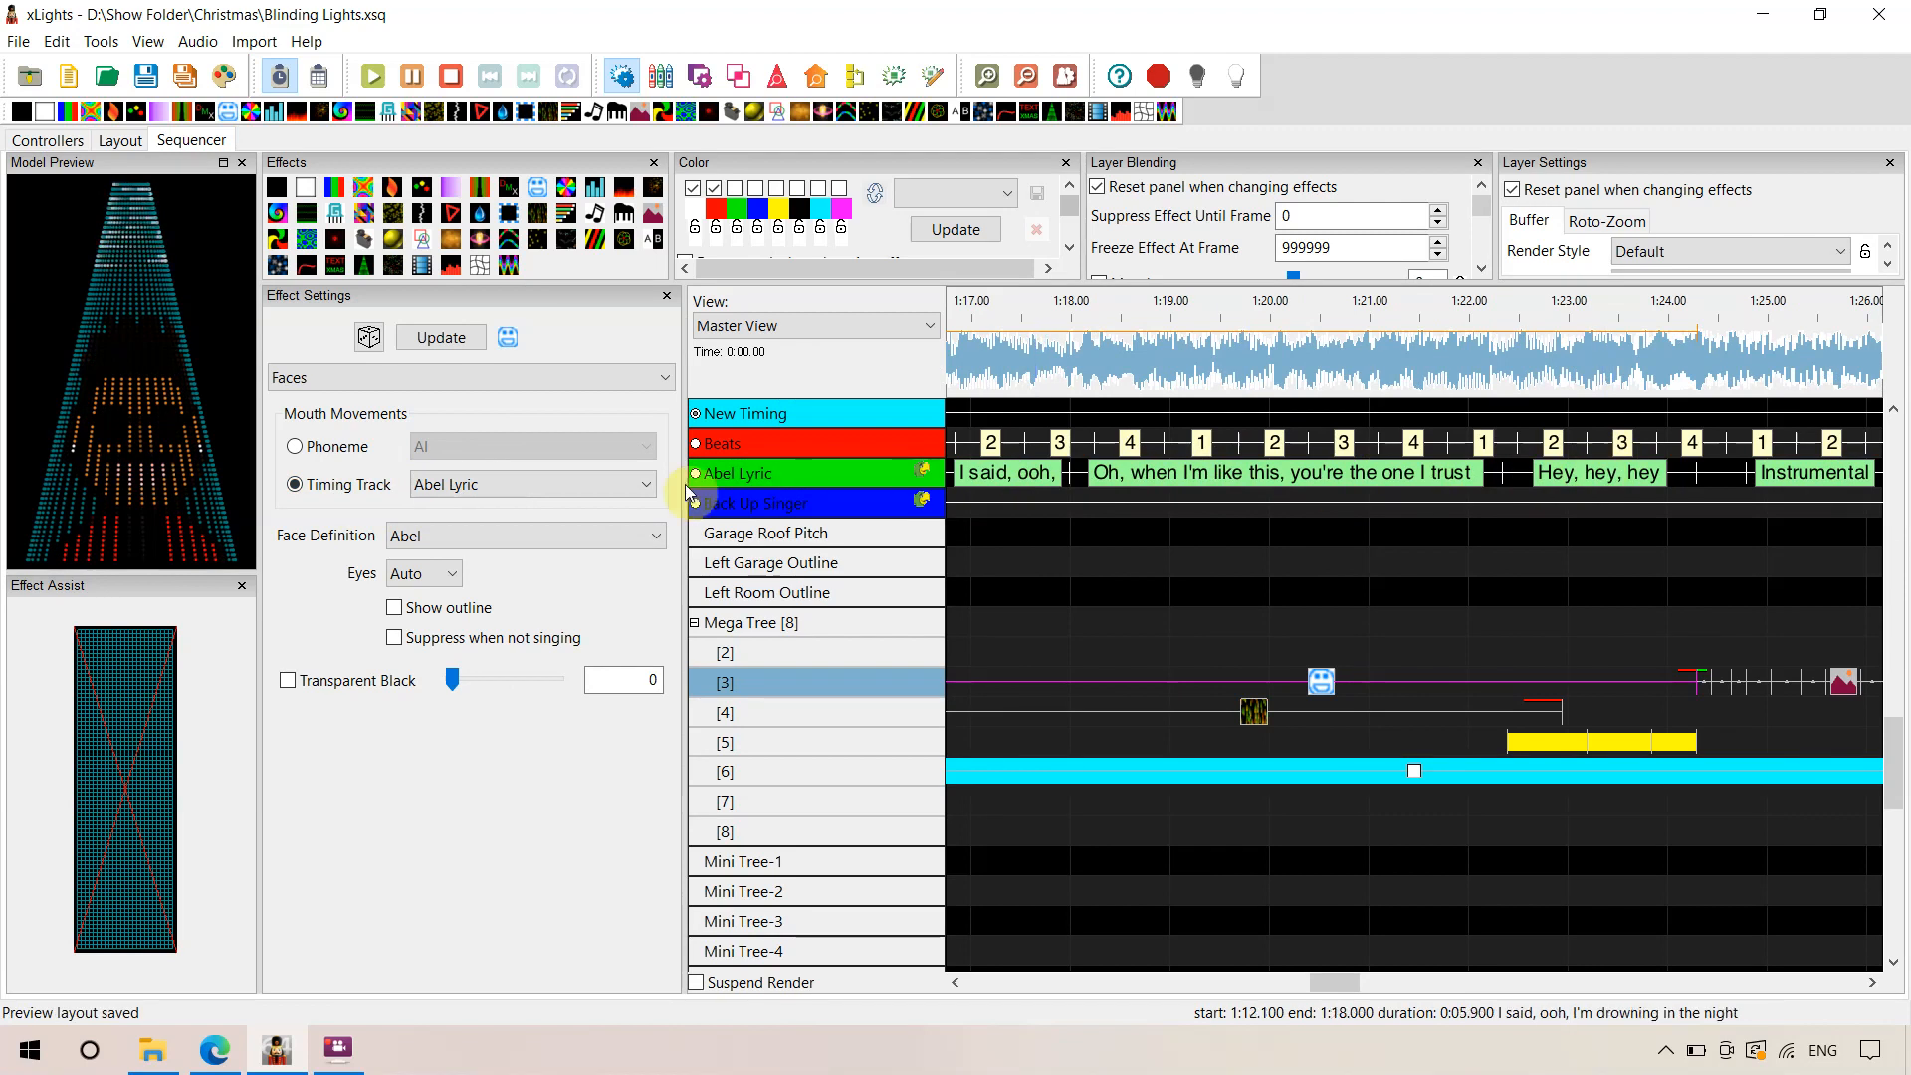
pyautogui.click(464, 537)
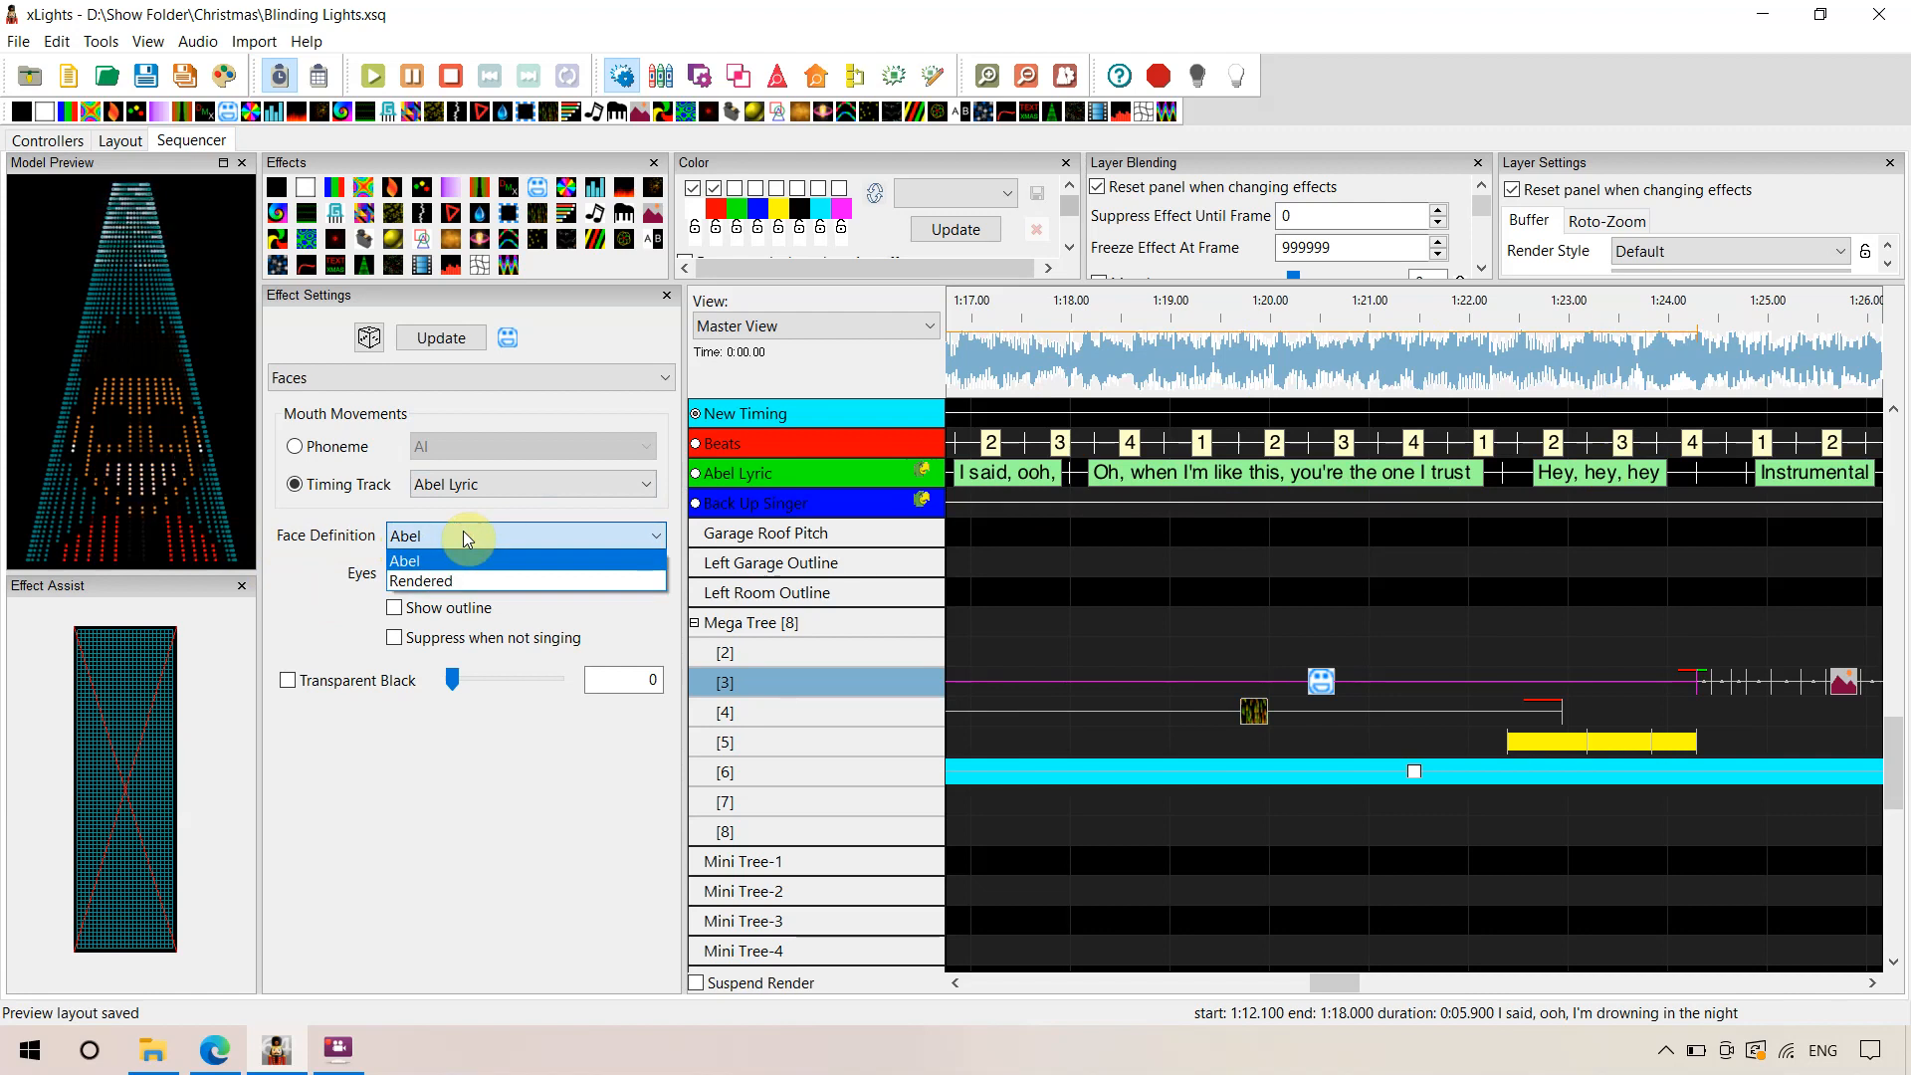
pyautogui.click(464, 538)
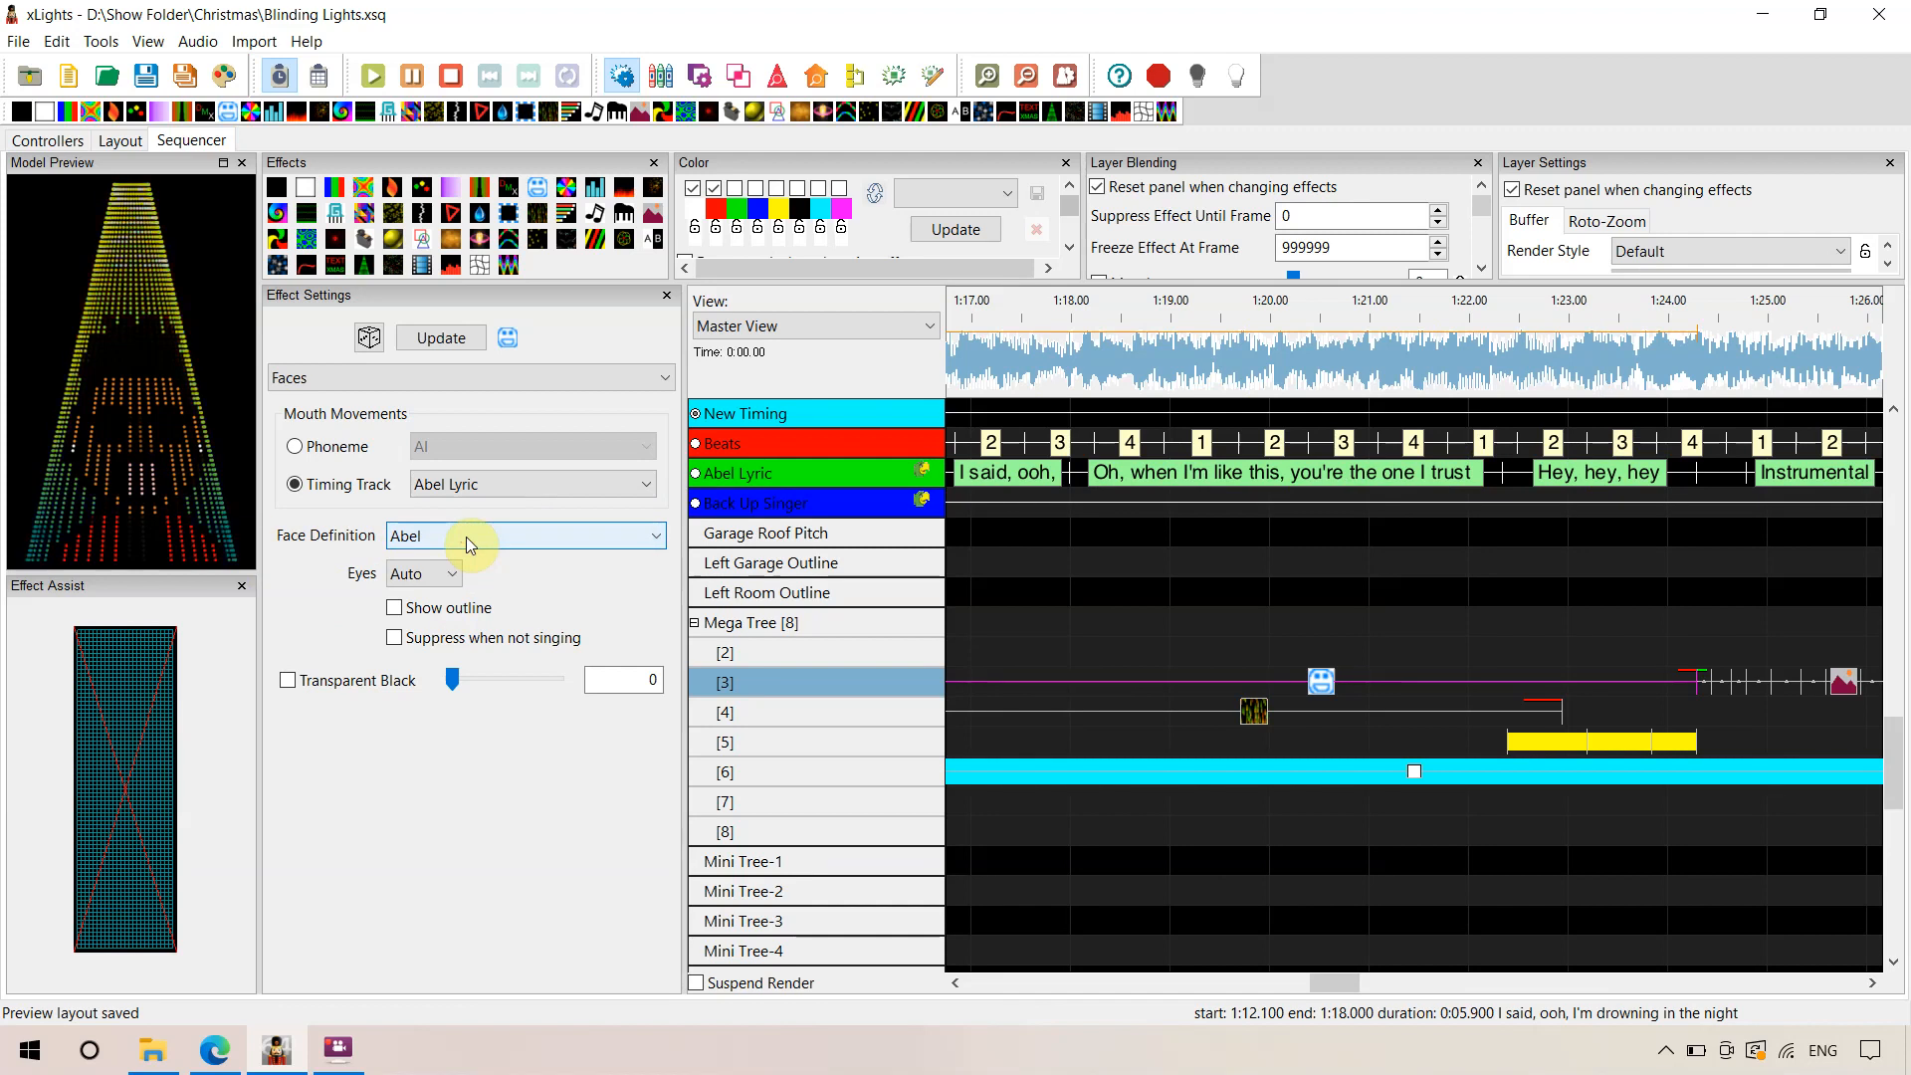
# Place a Video effect across the full length of the sequence on the Mega Tree's topmost effect layer
pyautogui.moveTo(1335, 981); pyautogui.dragTo(1452, 983)
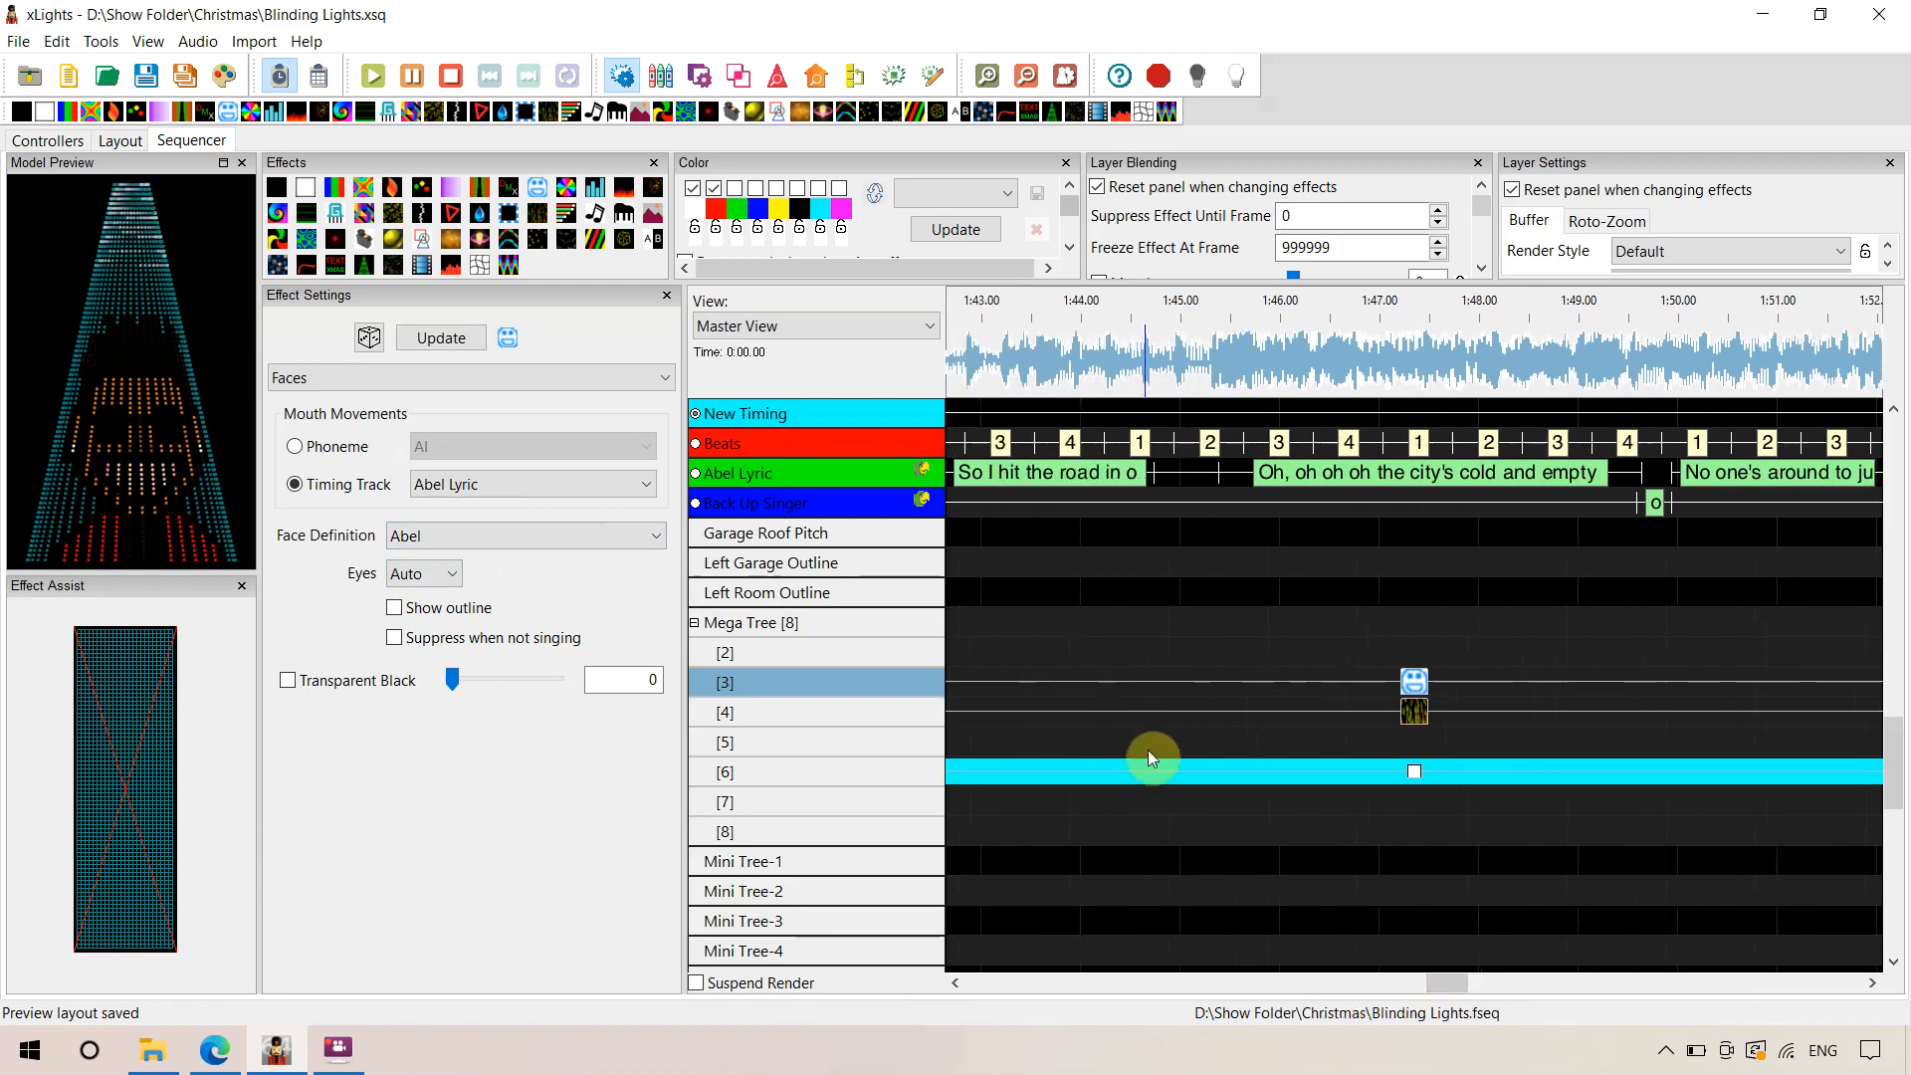
pyautogui.scroll(-1, 1149, 749)
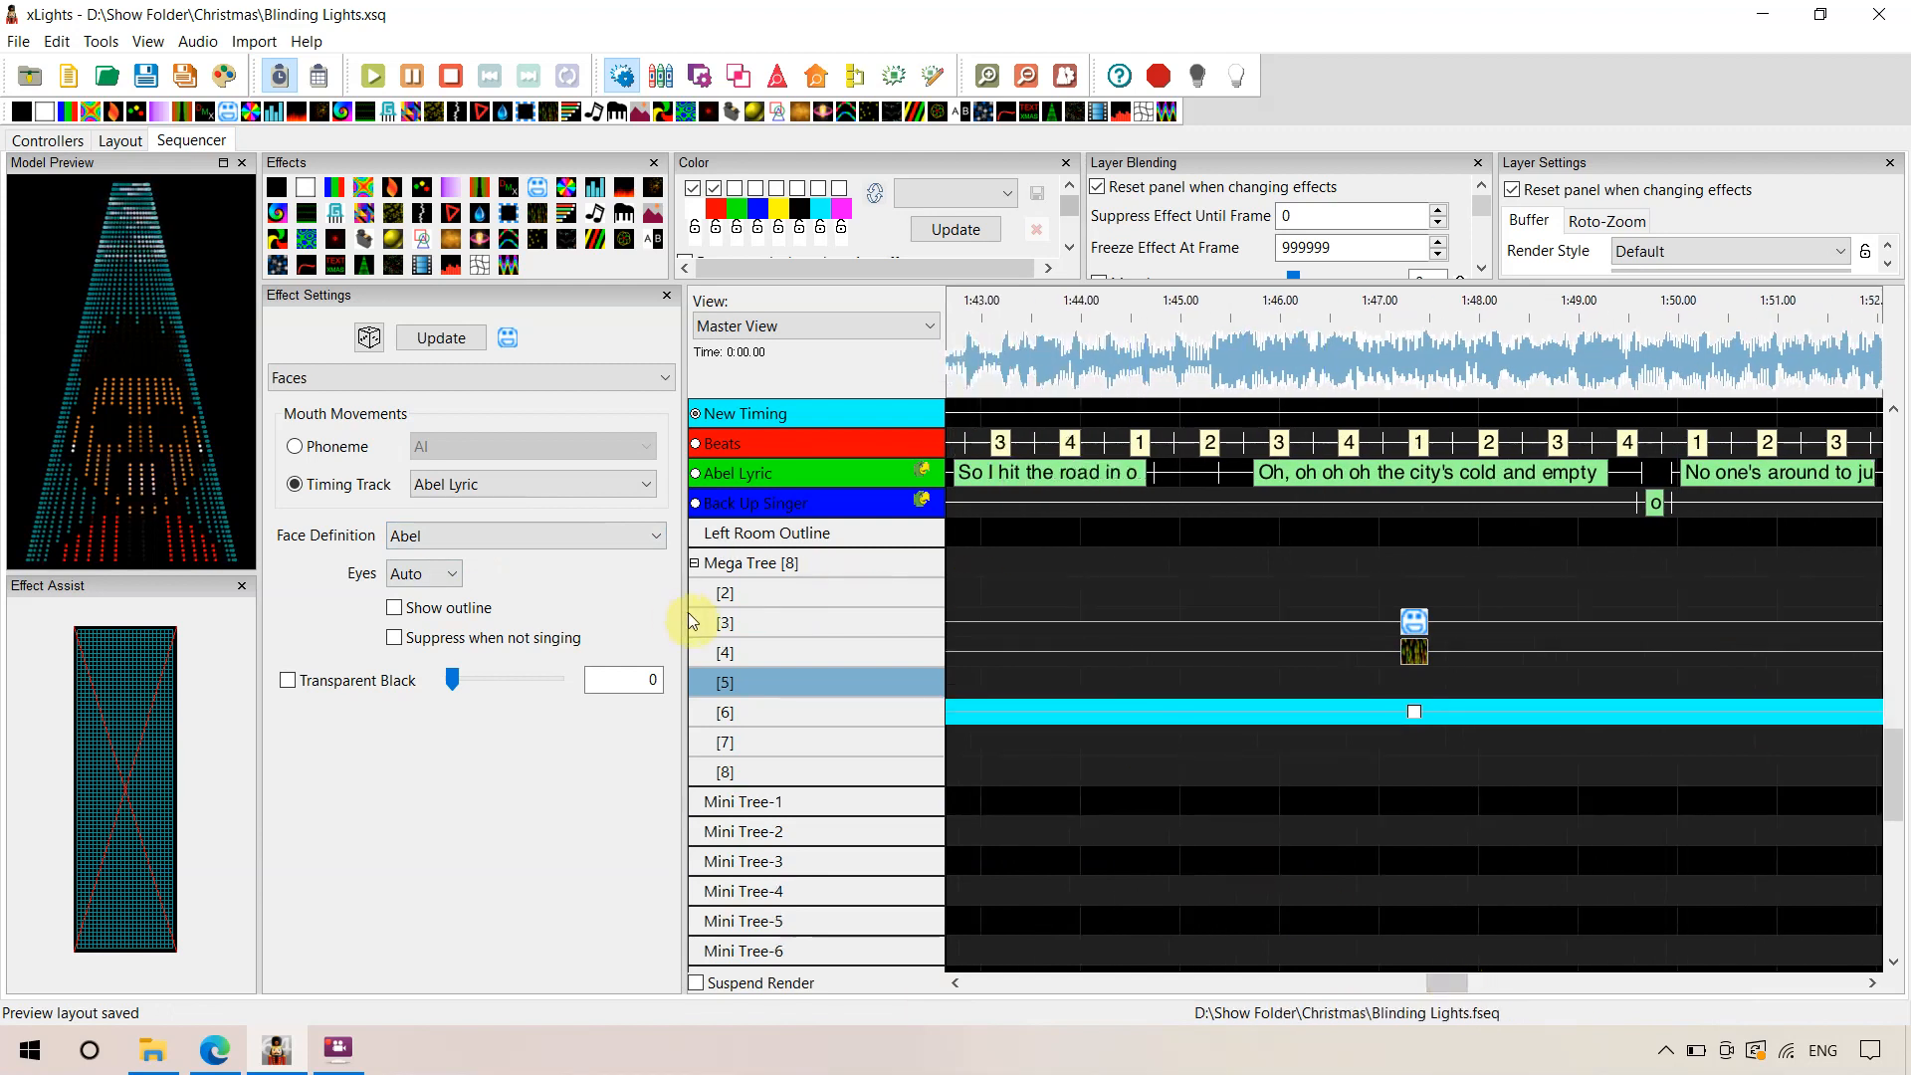
pyautogui.moveTo(684, 606); pyautogui.dragTo(564, 579)
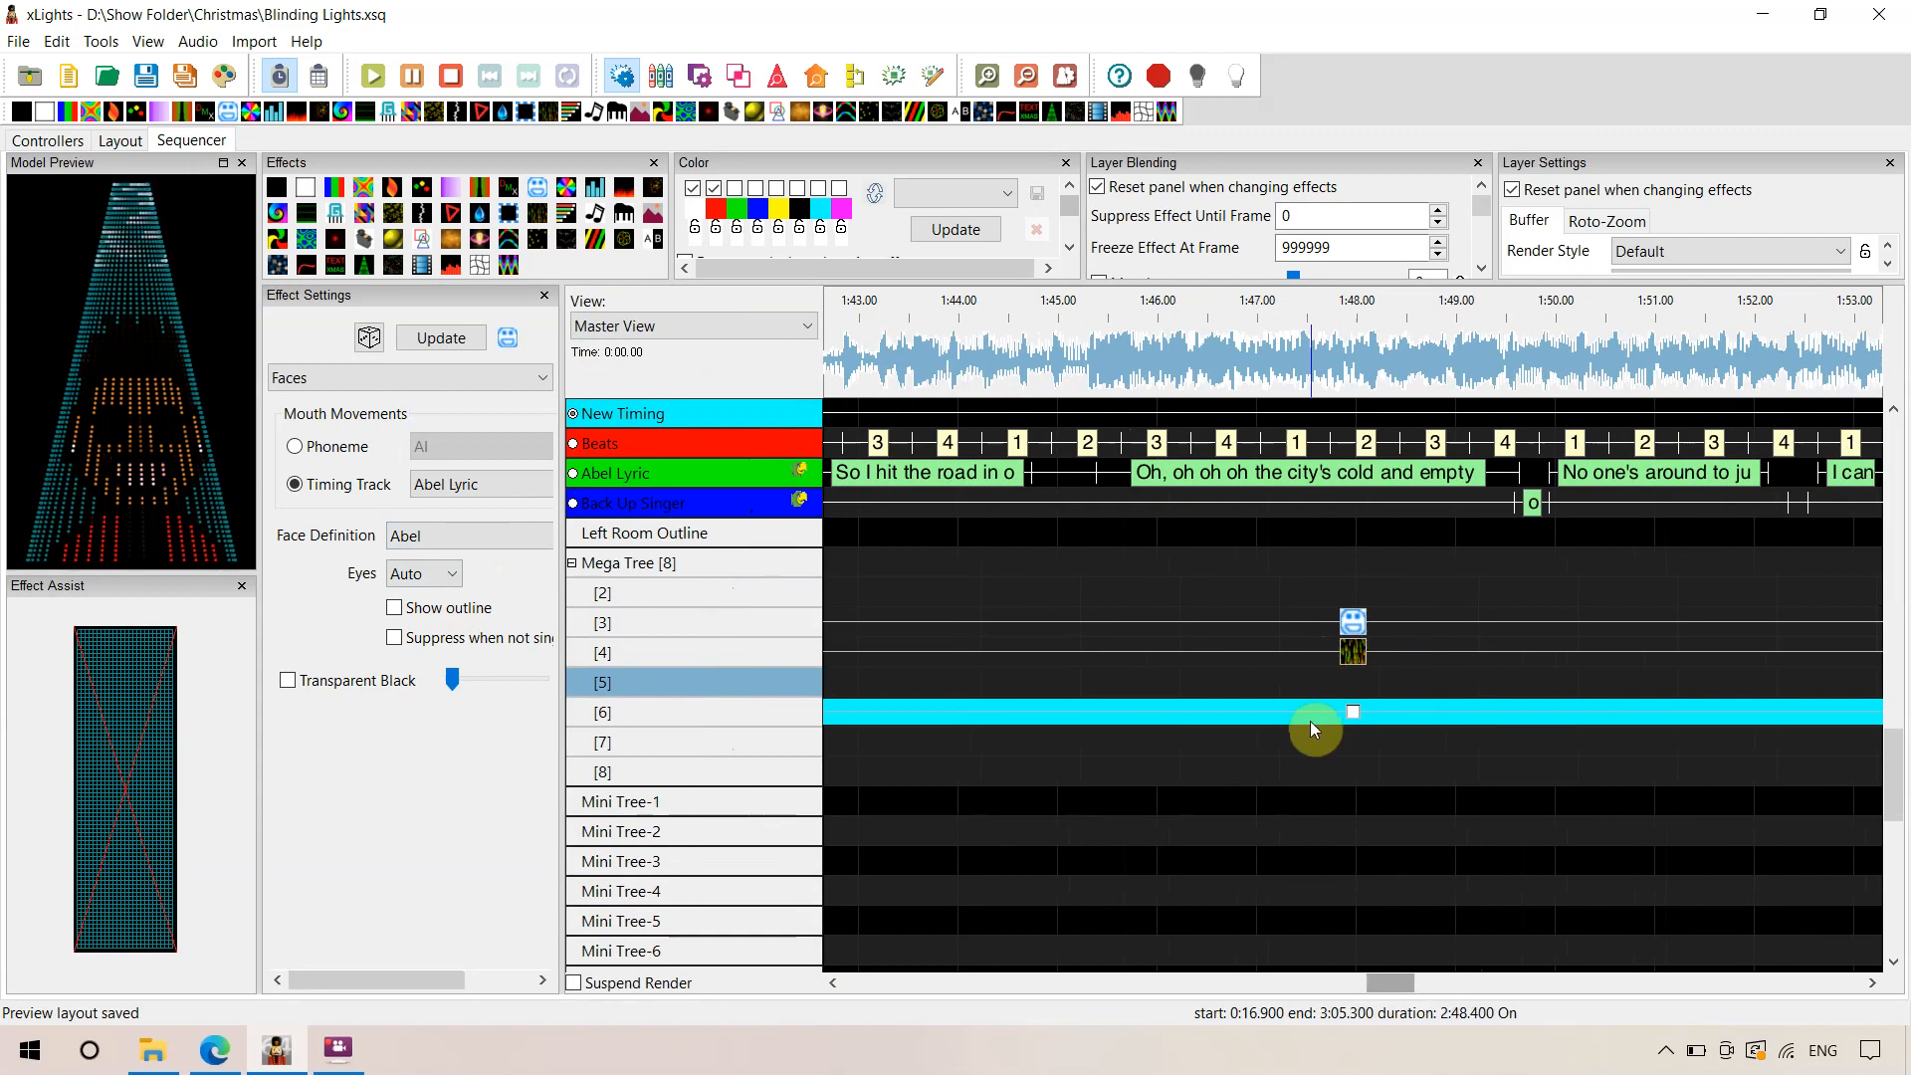
pyautogui.scroll(-4, 1311, 723)
pyautogui.scroll(-3, 1313, 728)
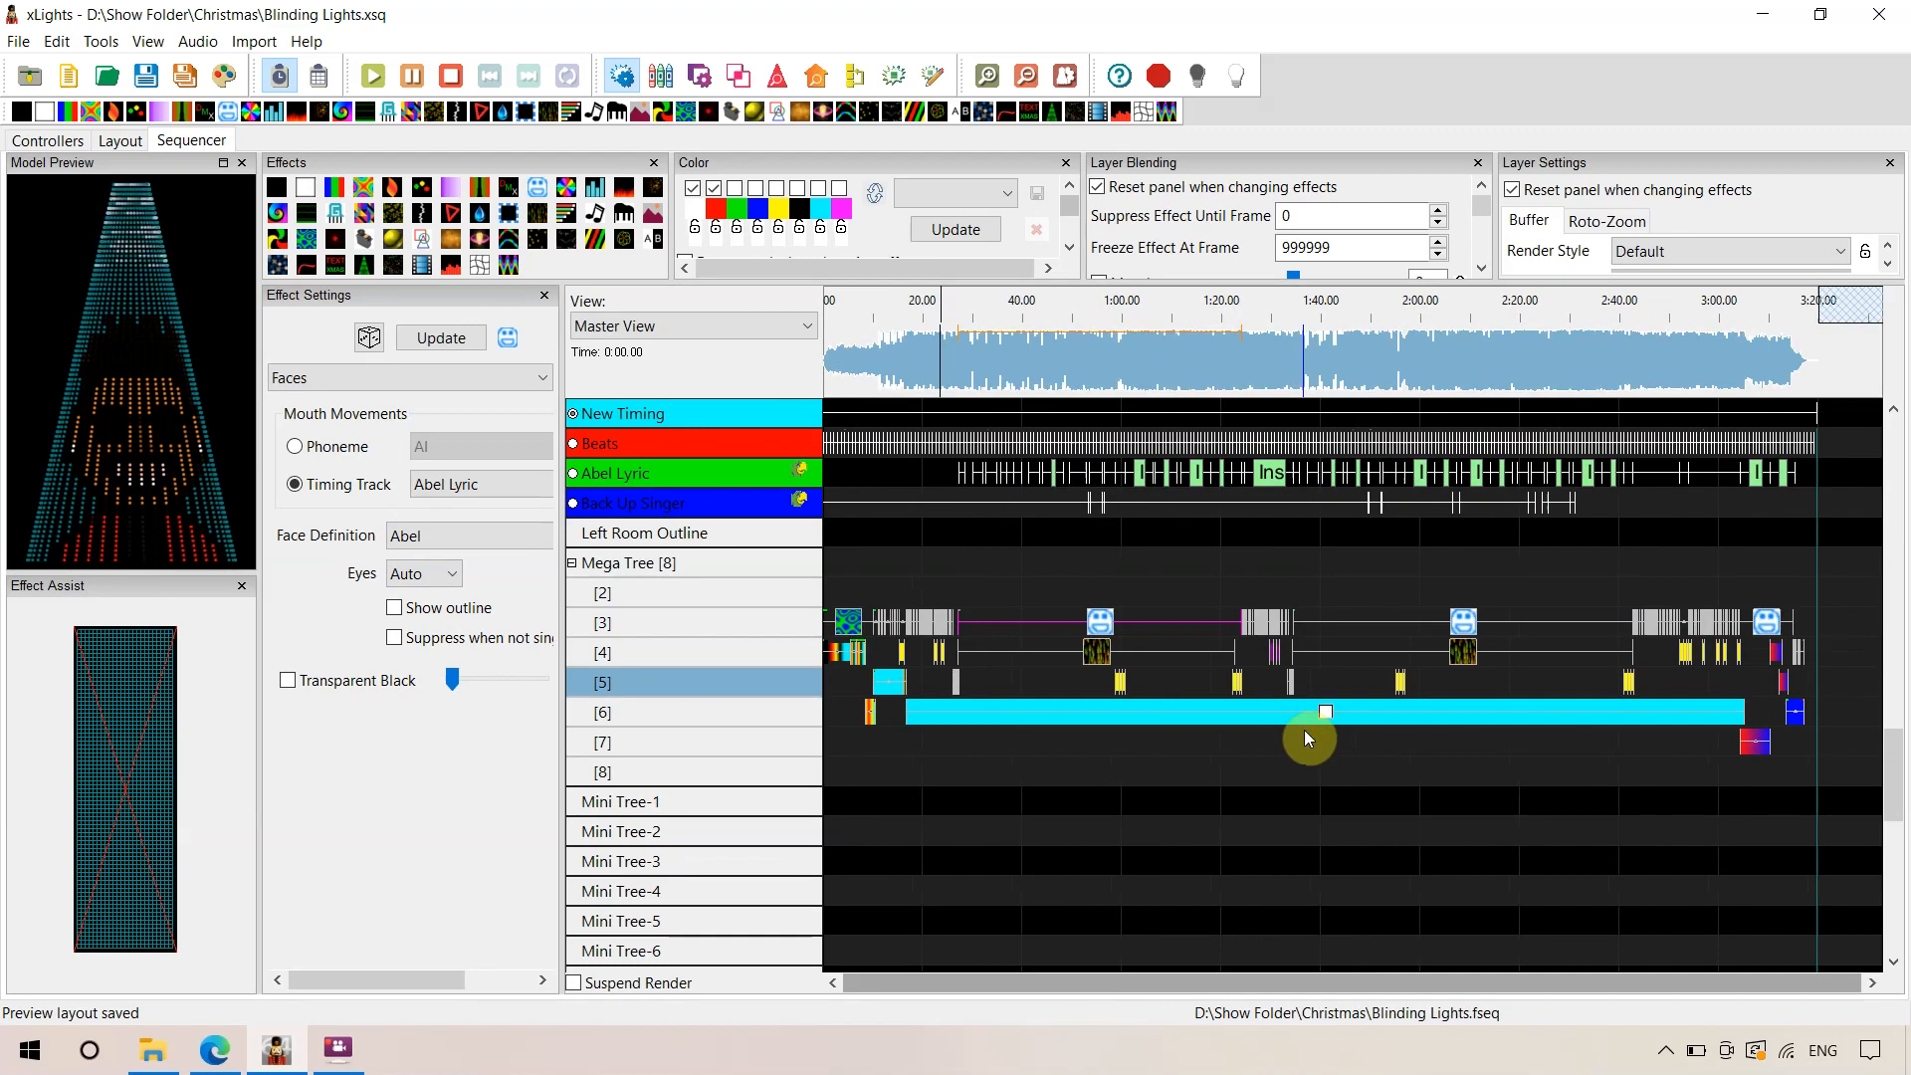
pyautogui.click(1260, 774)
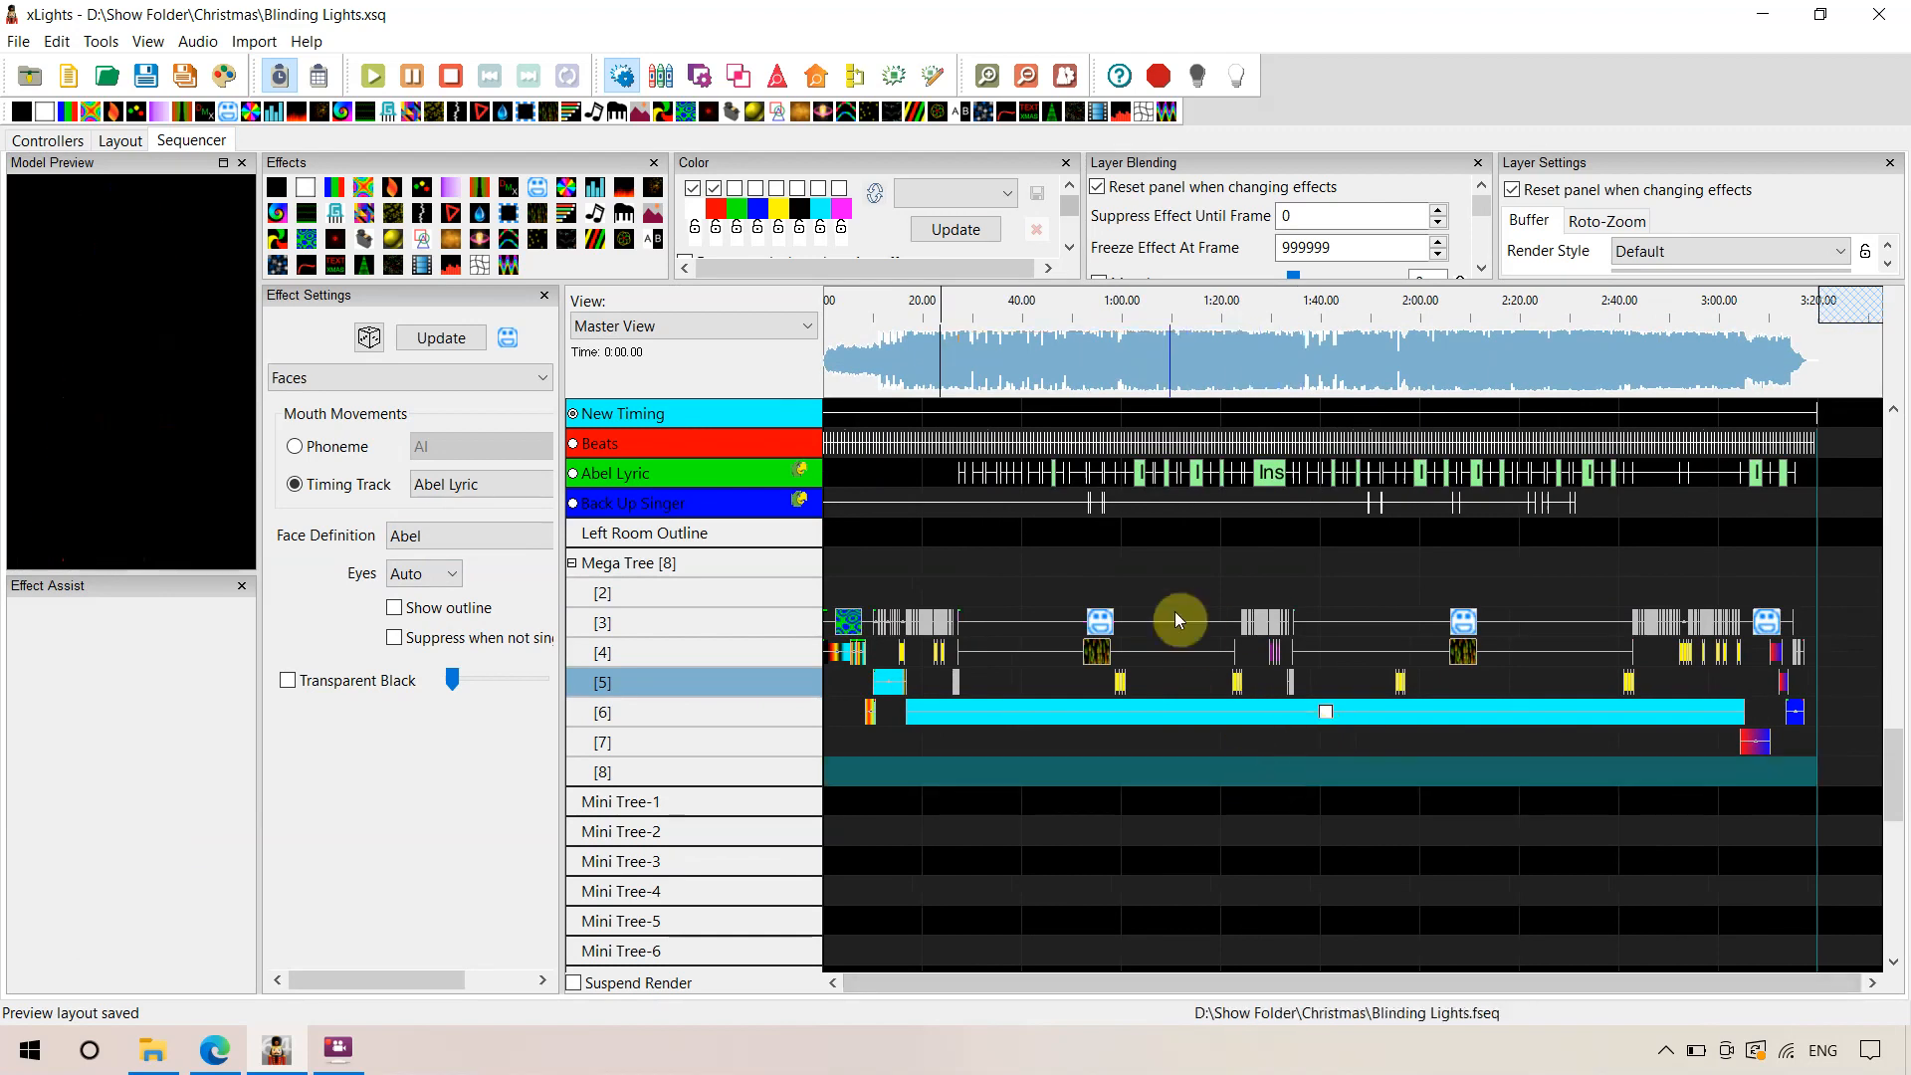
pyautogui.click(1144, 567)
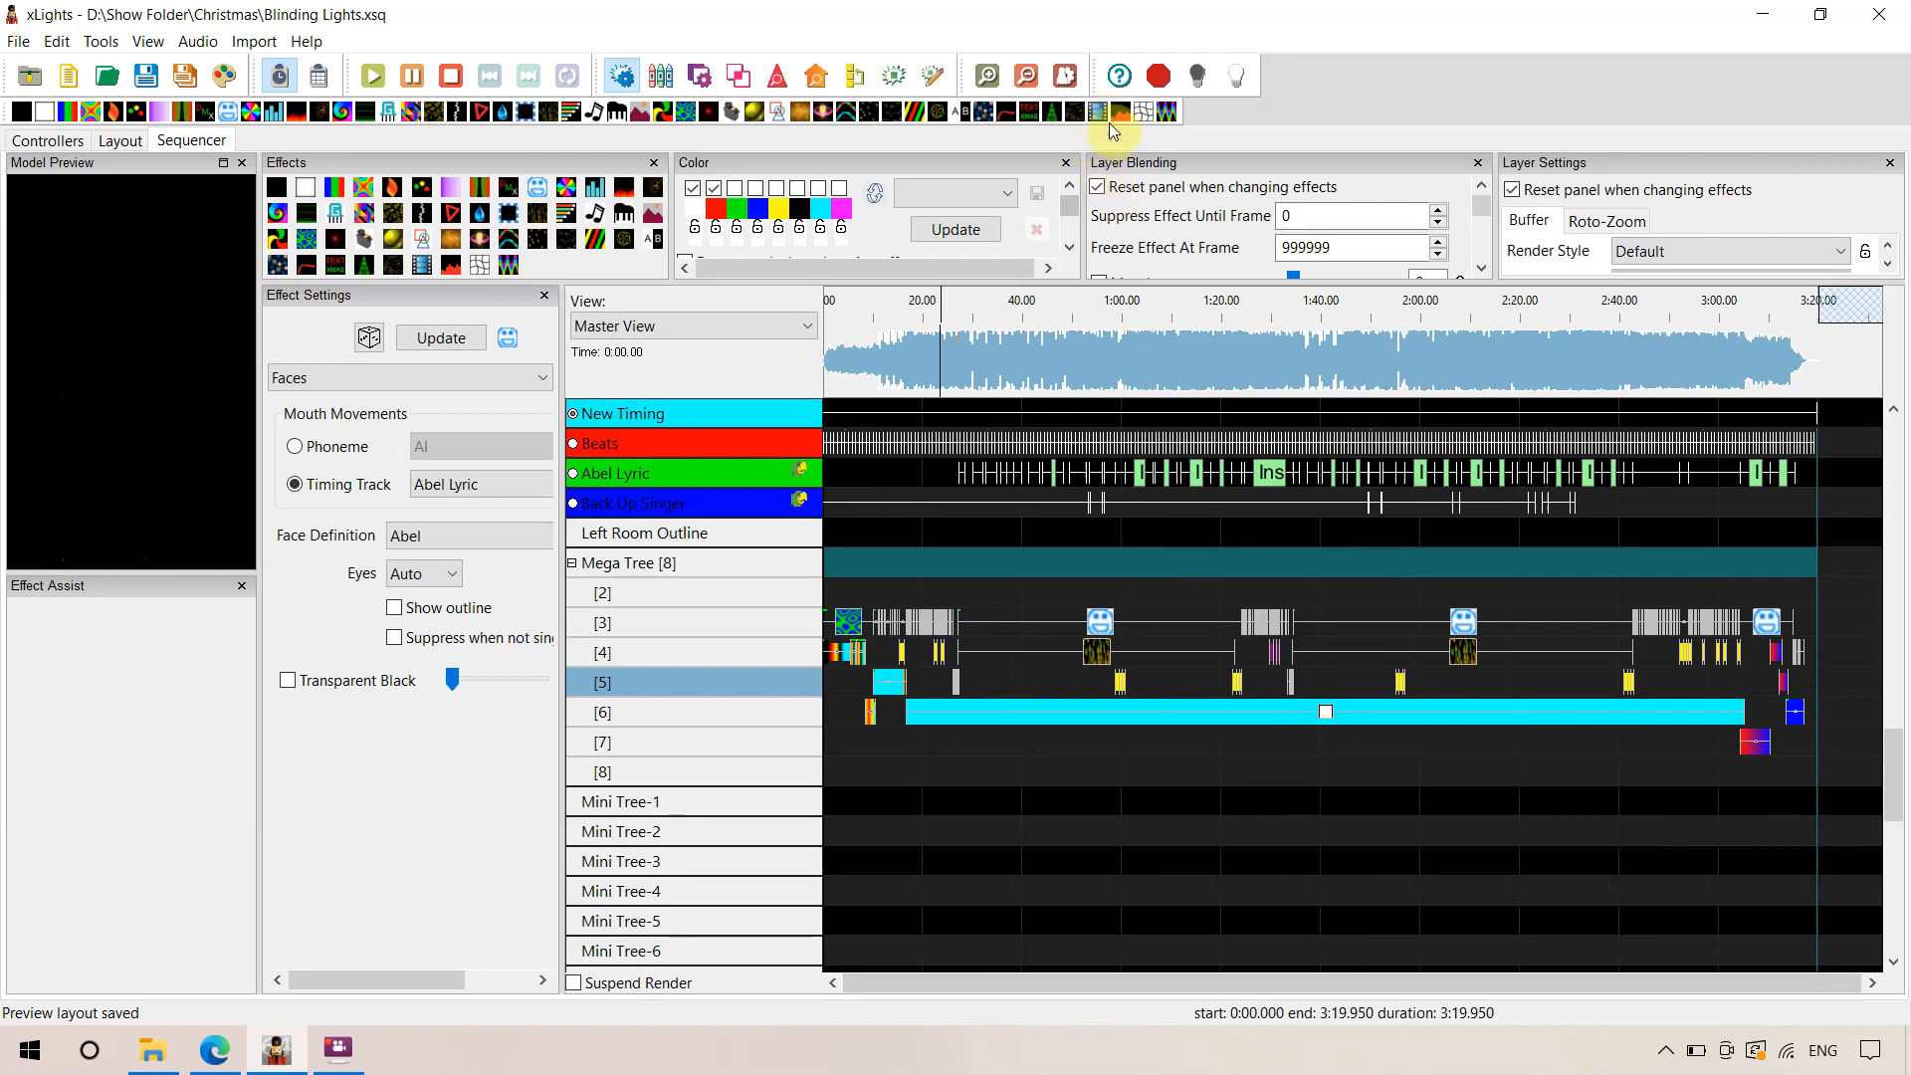
pyautogui.moveTo(1102, 117); pyautogui.dragTo(1089, 399)
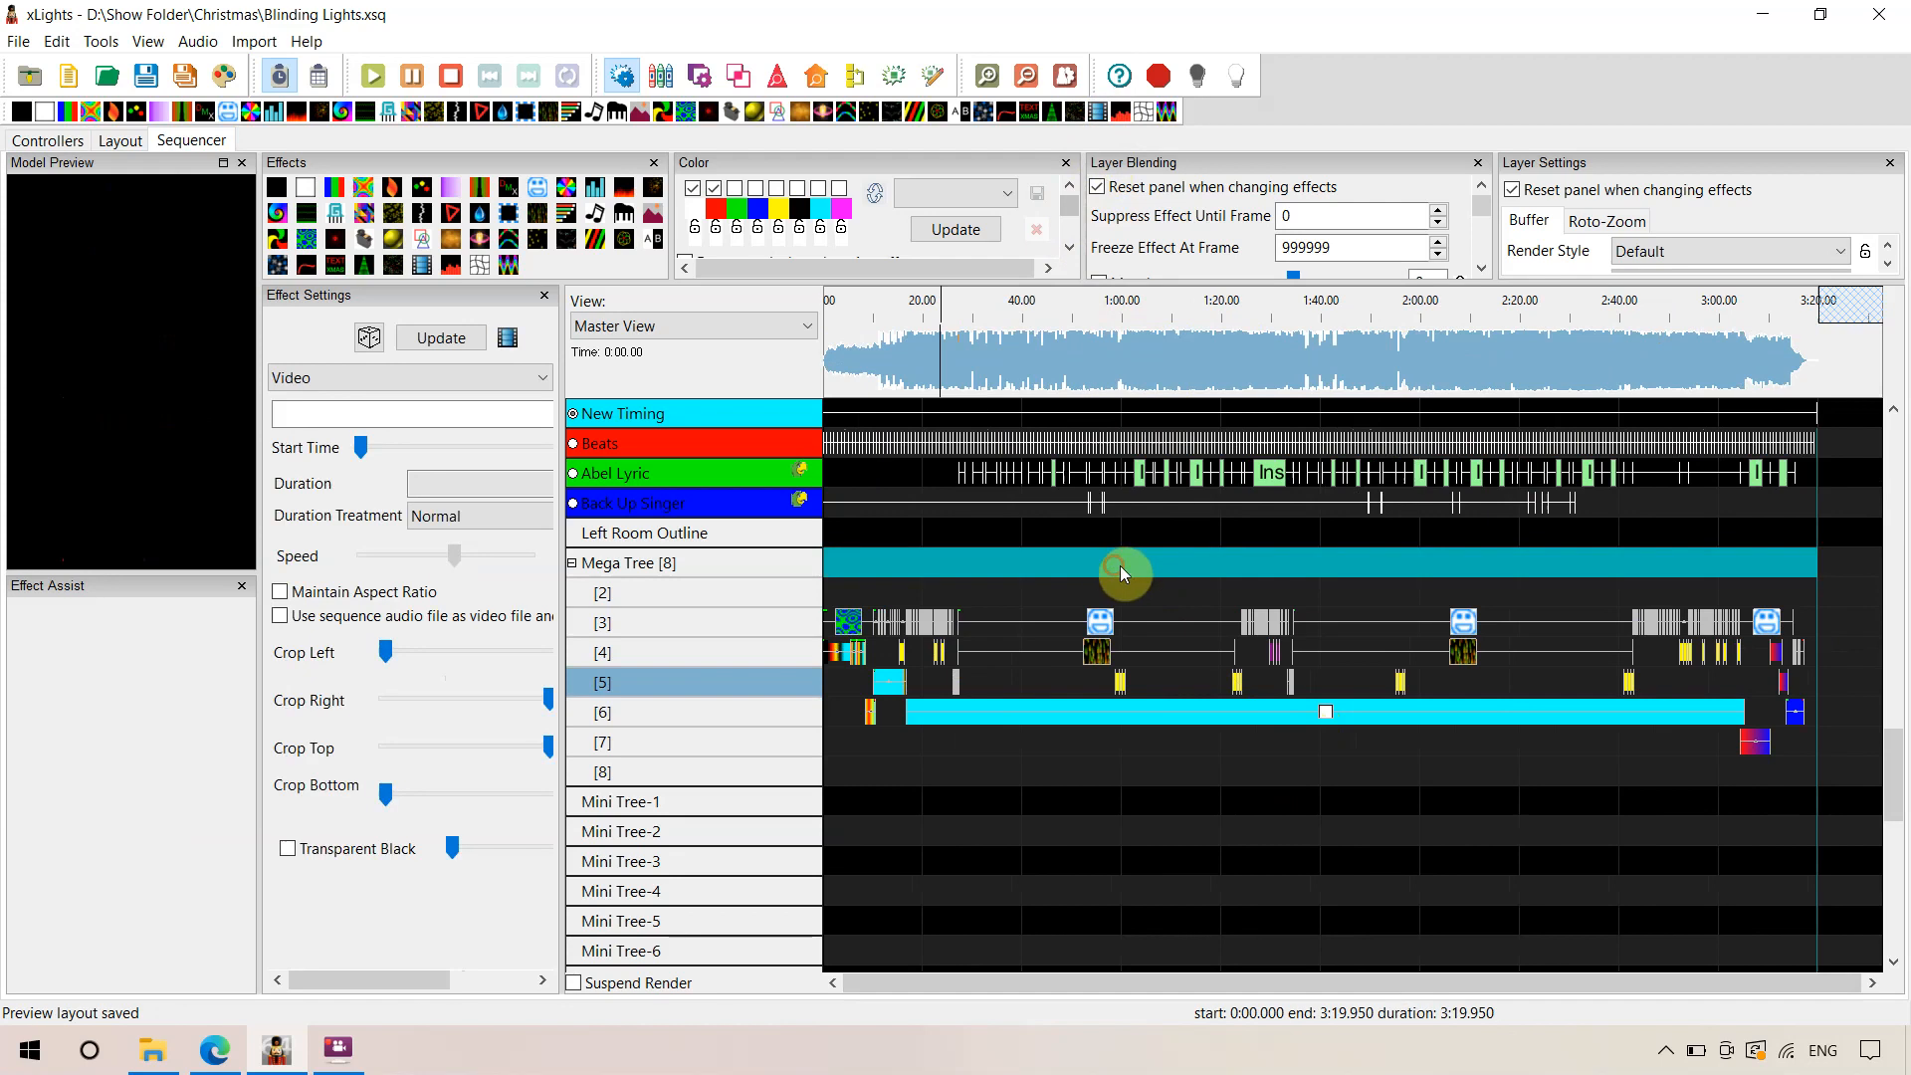
pyautogui.moveTo(1119, 565); pyautogui.dragTo(1120, 565)
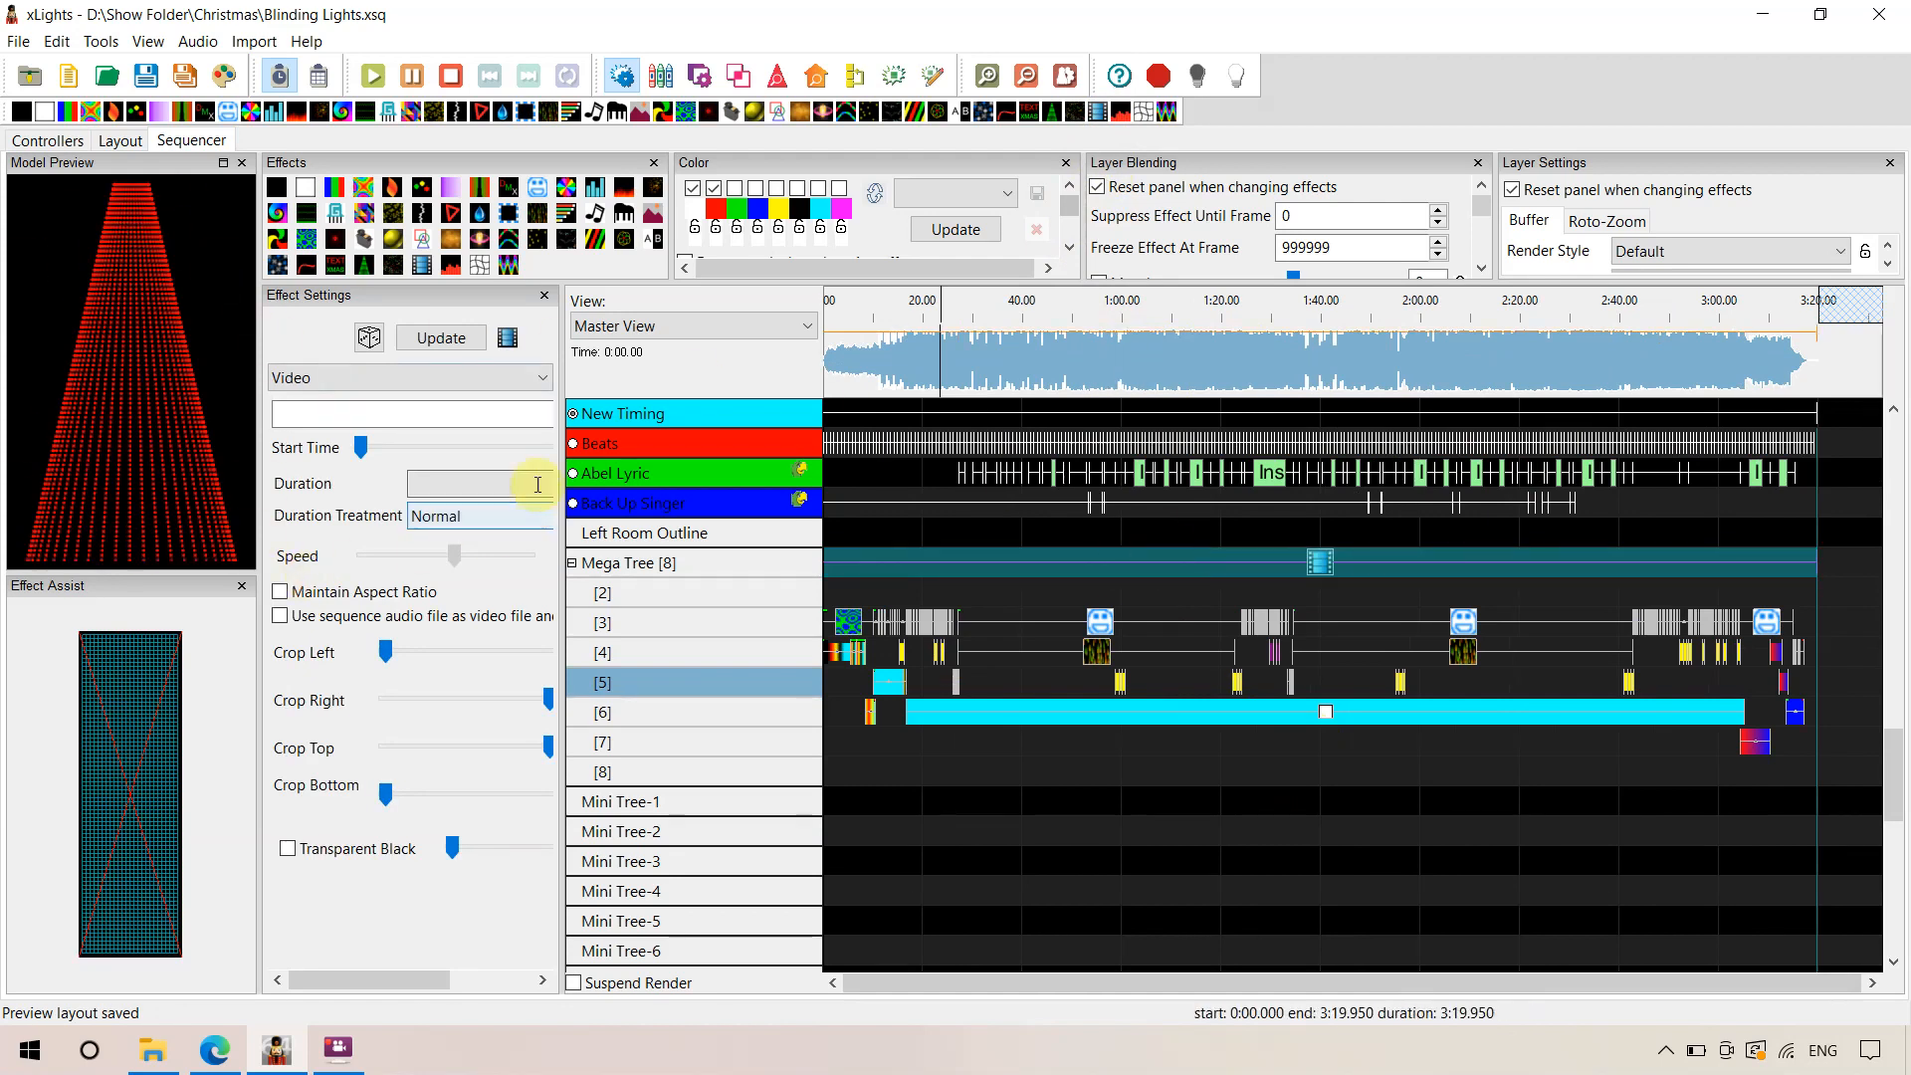
# Load the video The Weeknd - Blinding Lights Mega Tree Effects from the Christmas show's ImportedMedia folder into the Video effect
pyautogui.moveTo(560, 459); pyautogui.dragTo(726, 468)
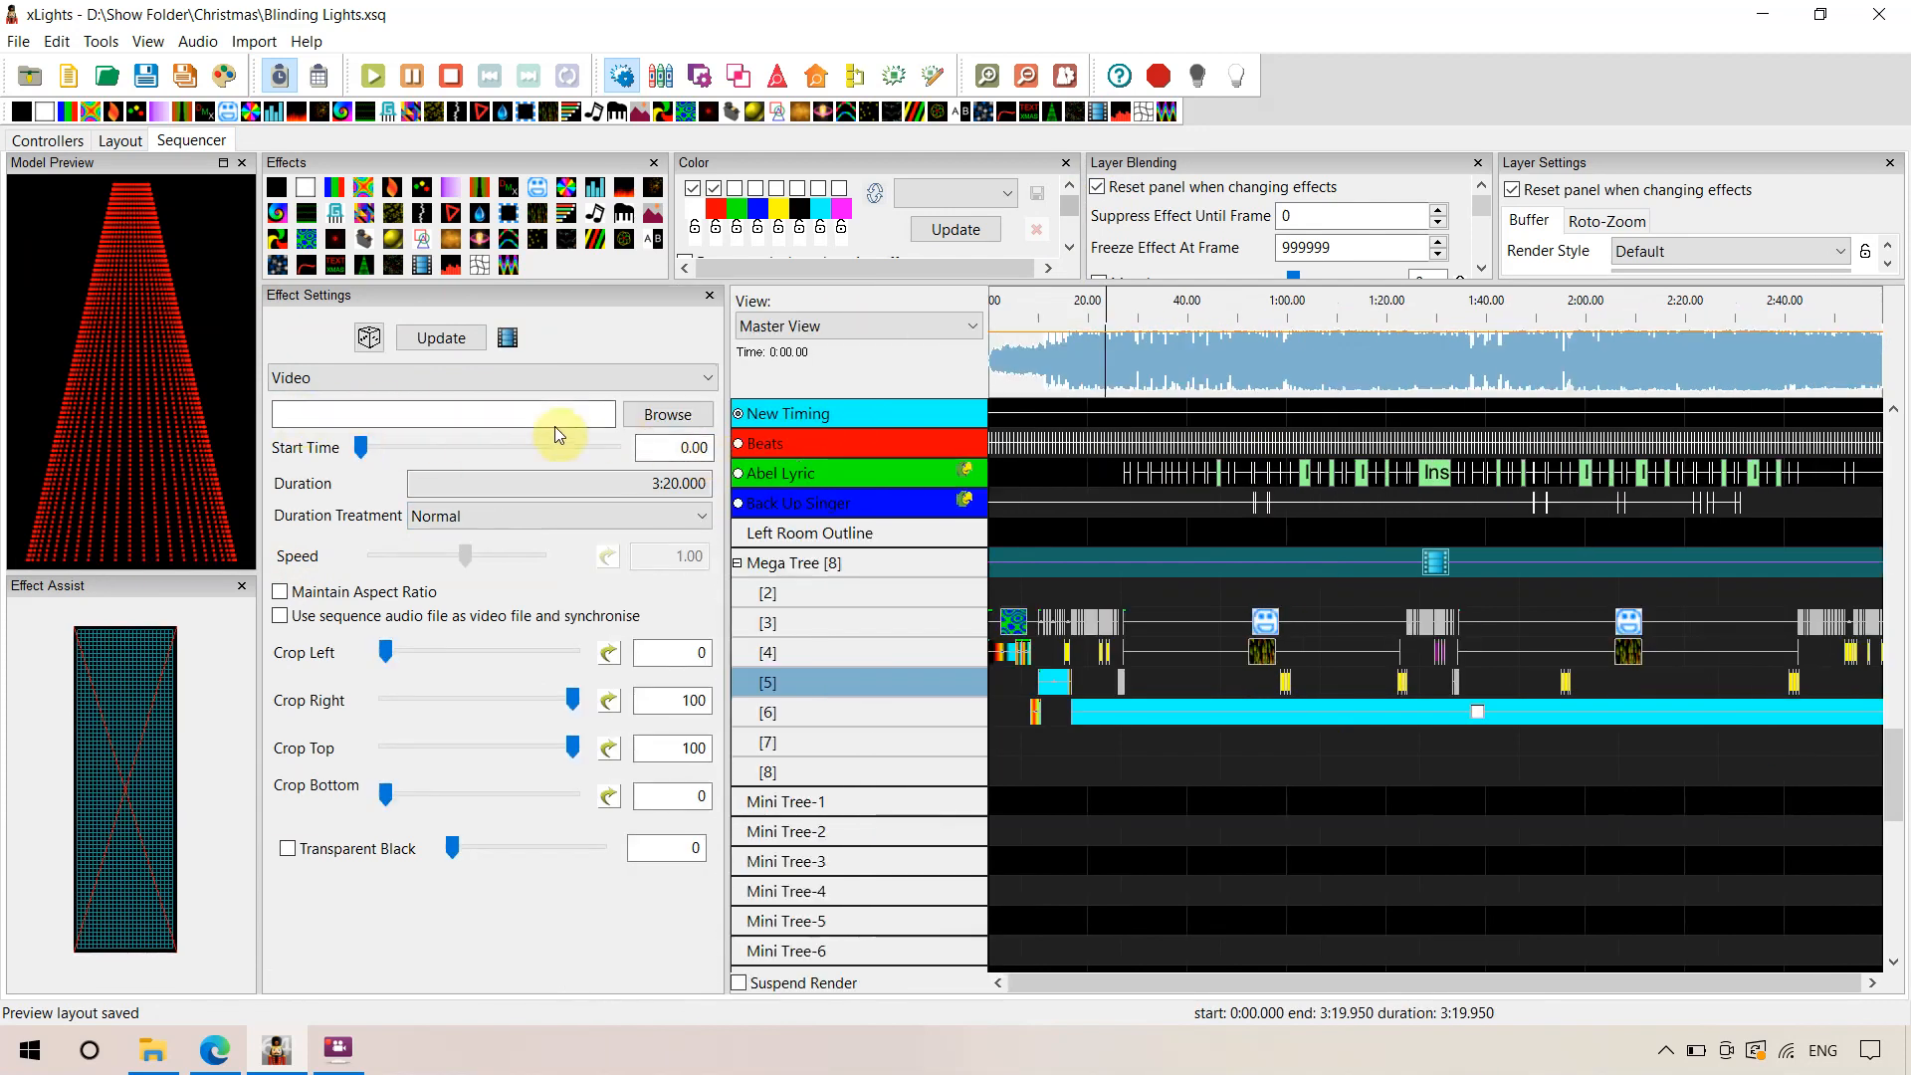
pyautogui.click(657, 418)
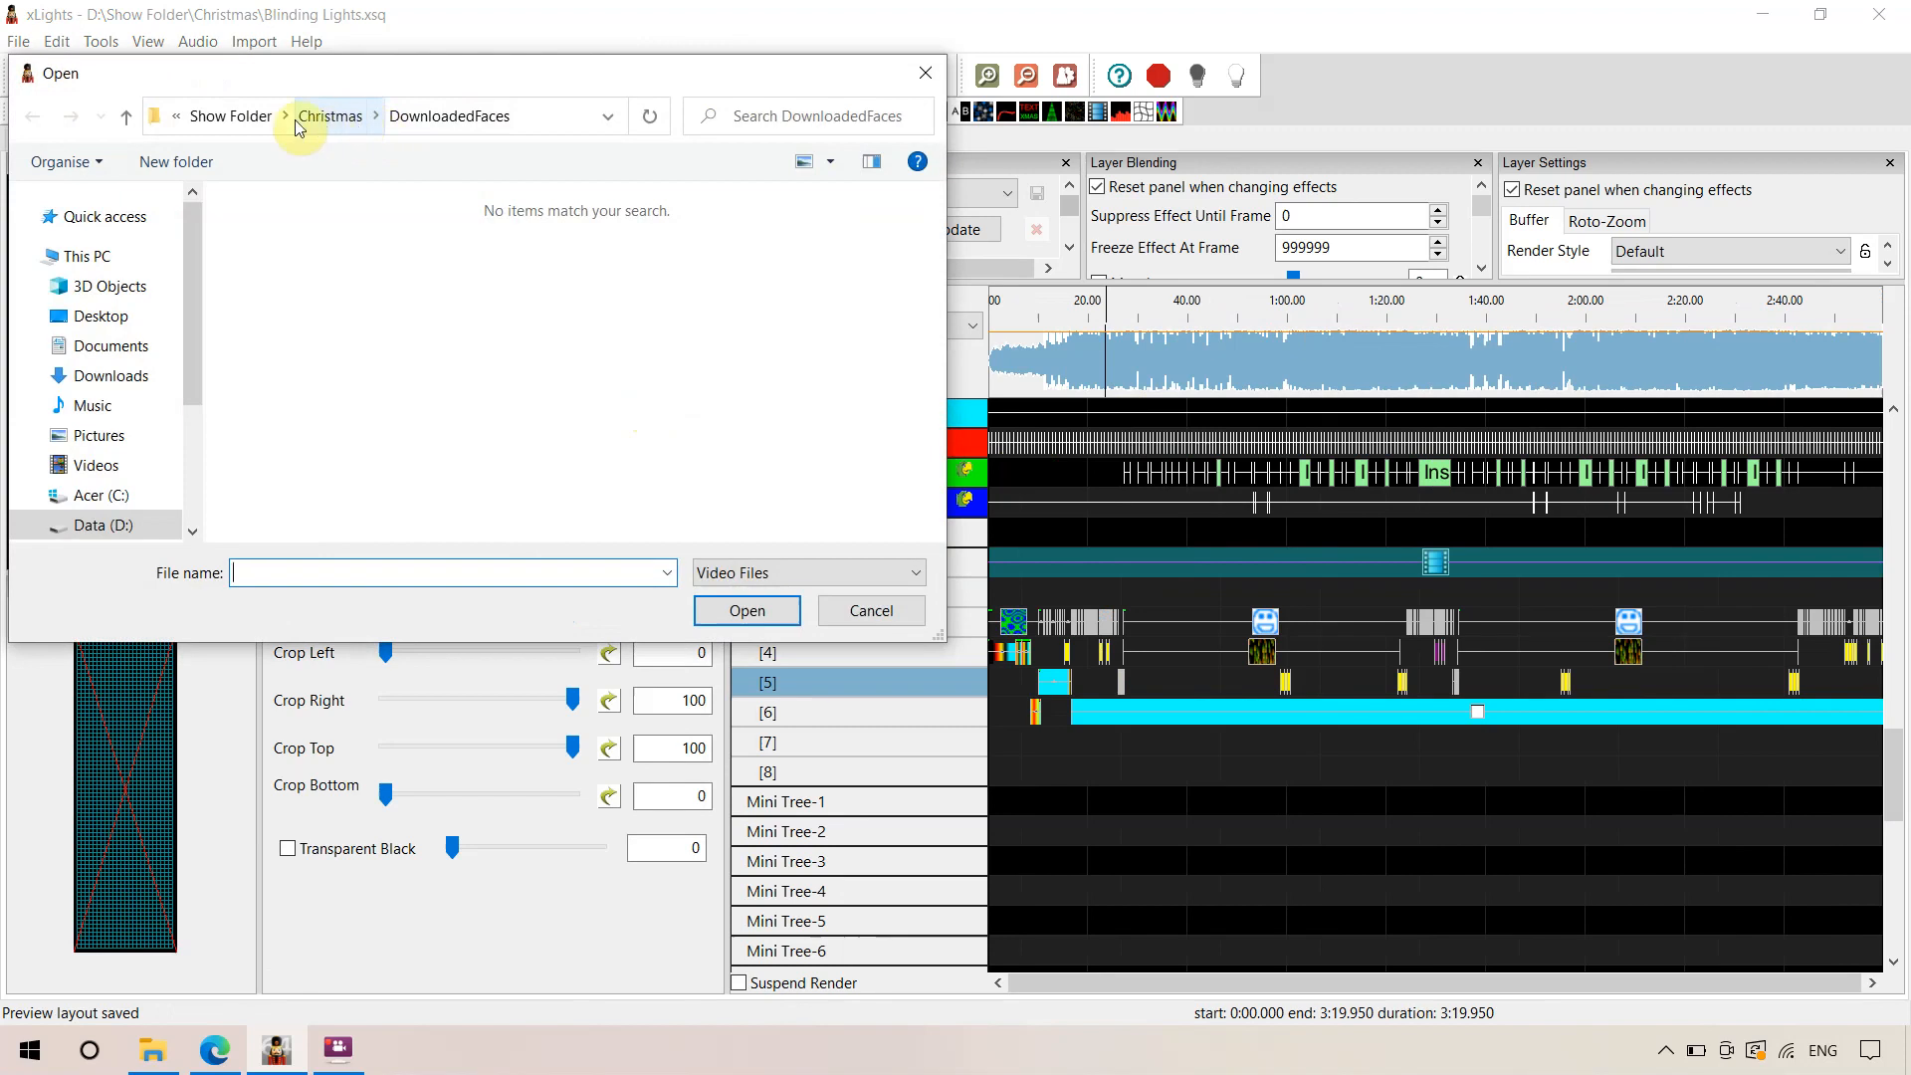
pyautogui.click(251, 115)
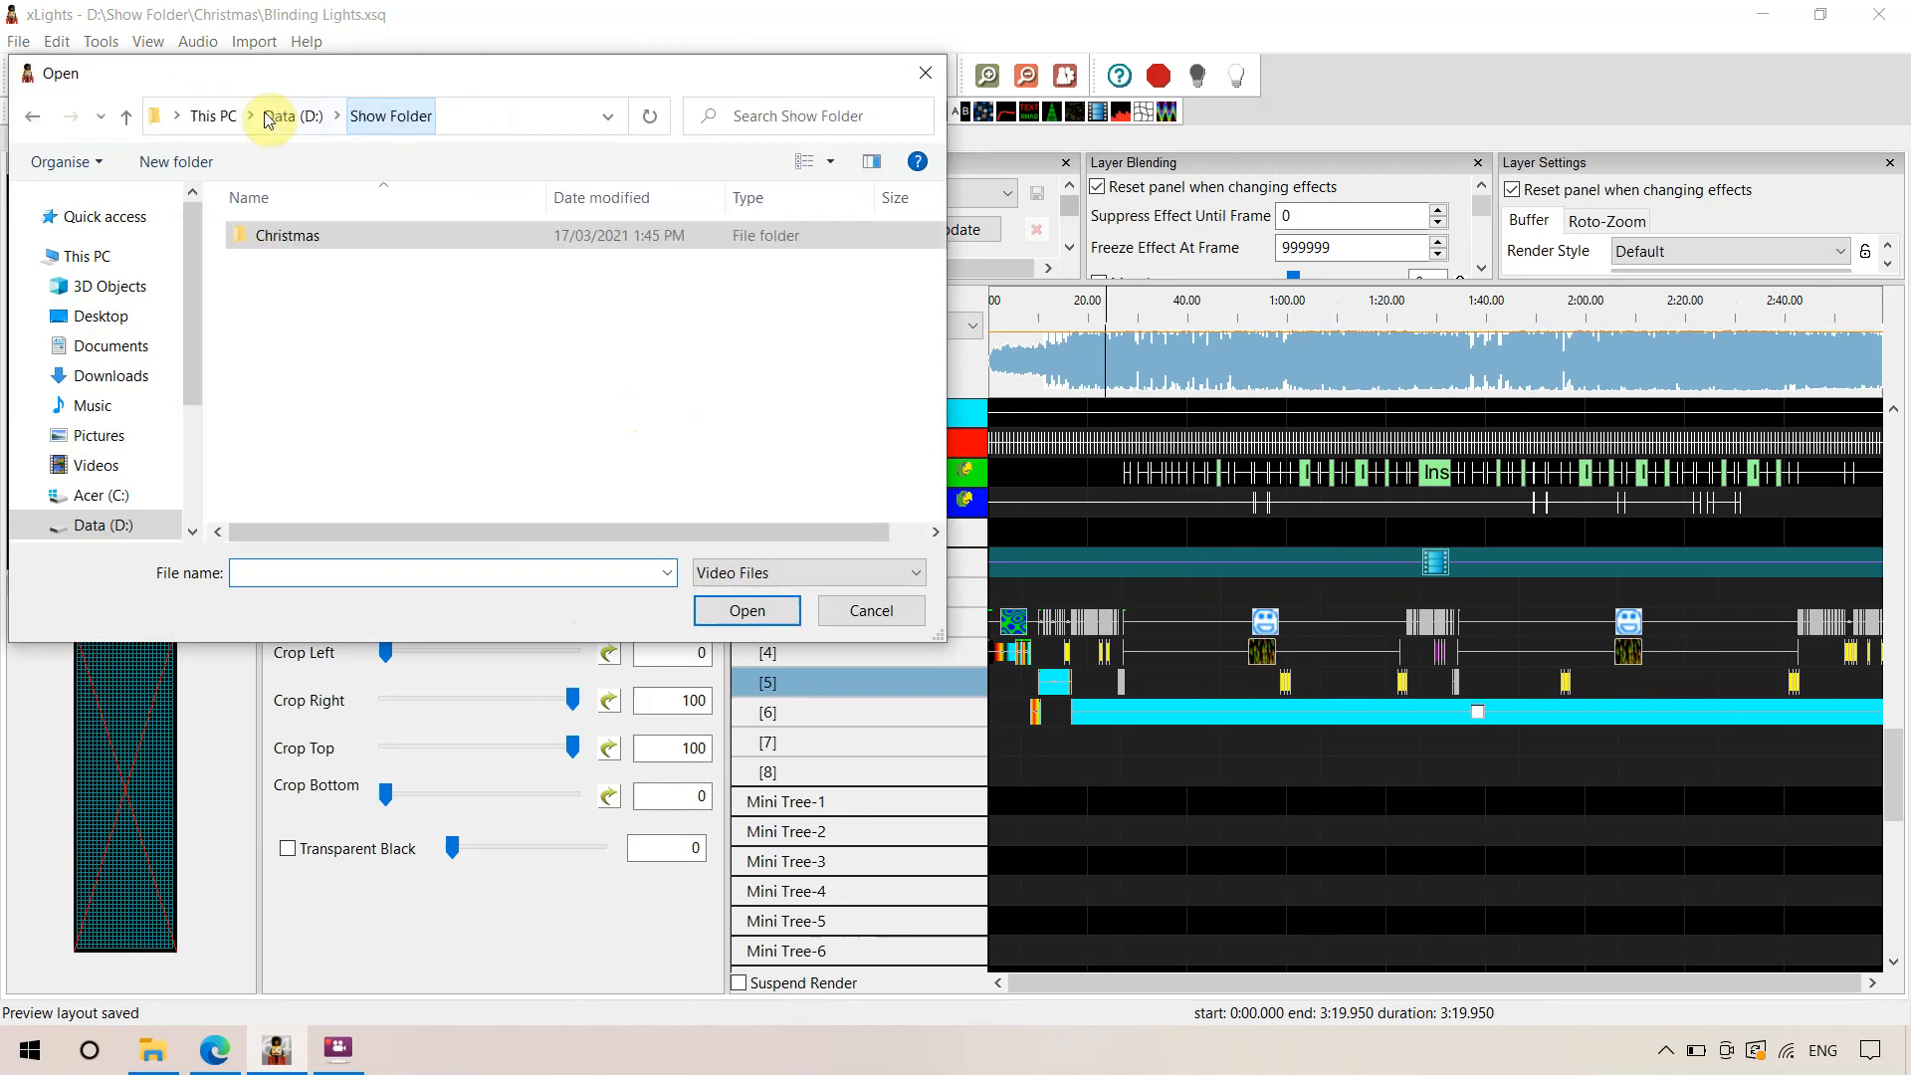
pyautogui.doubleClick(310, 242)
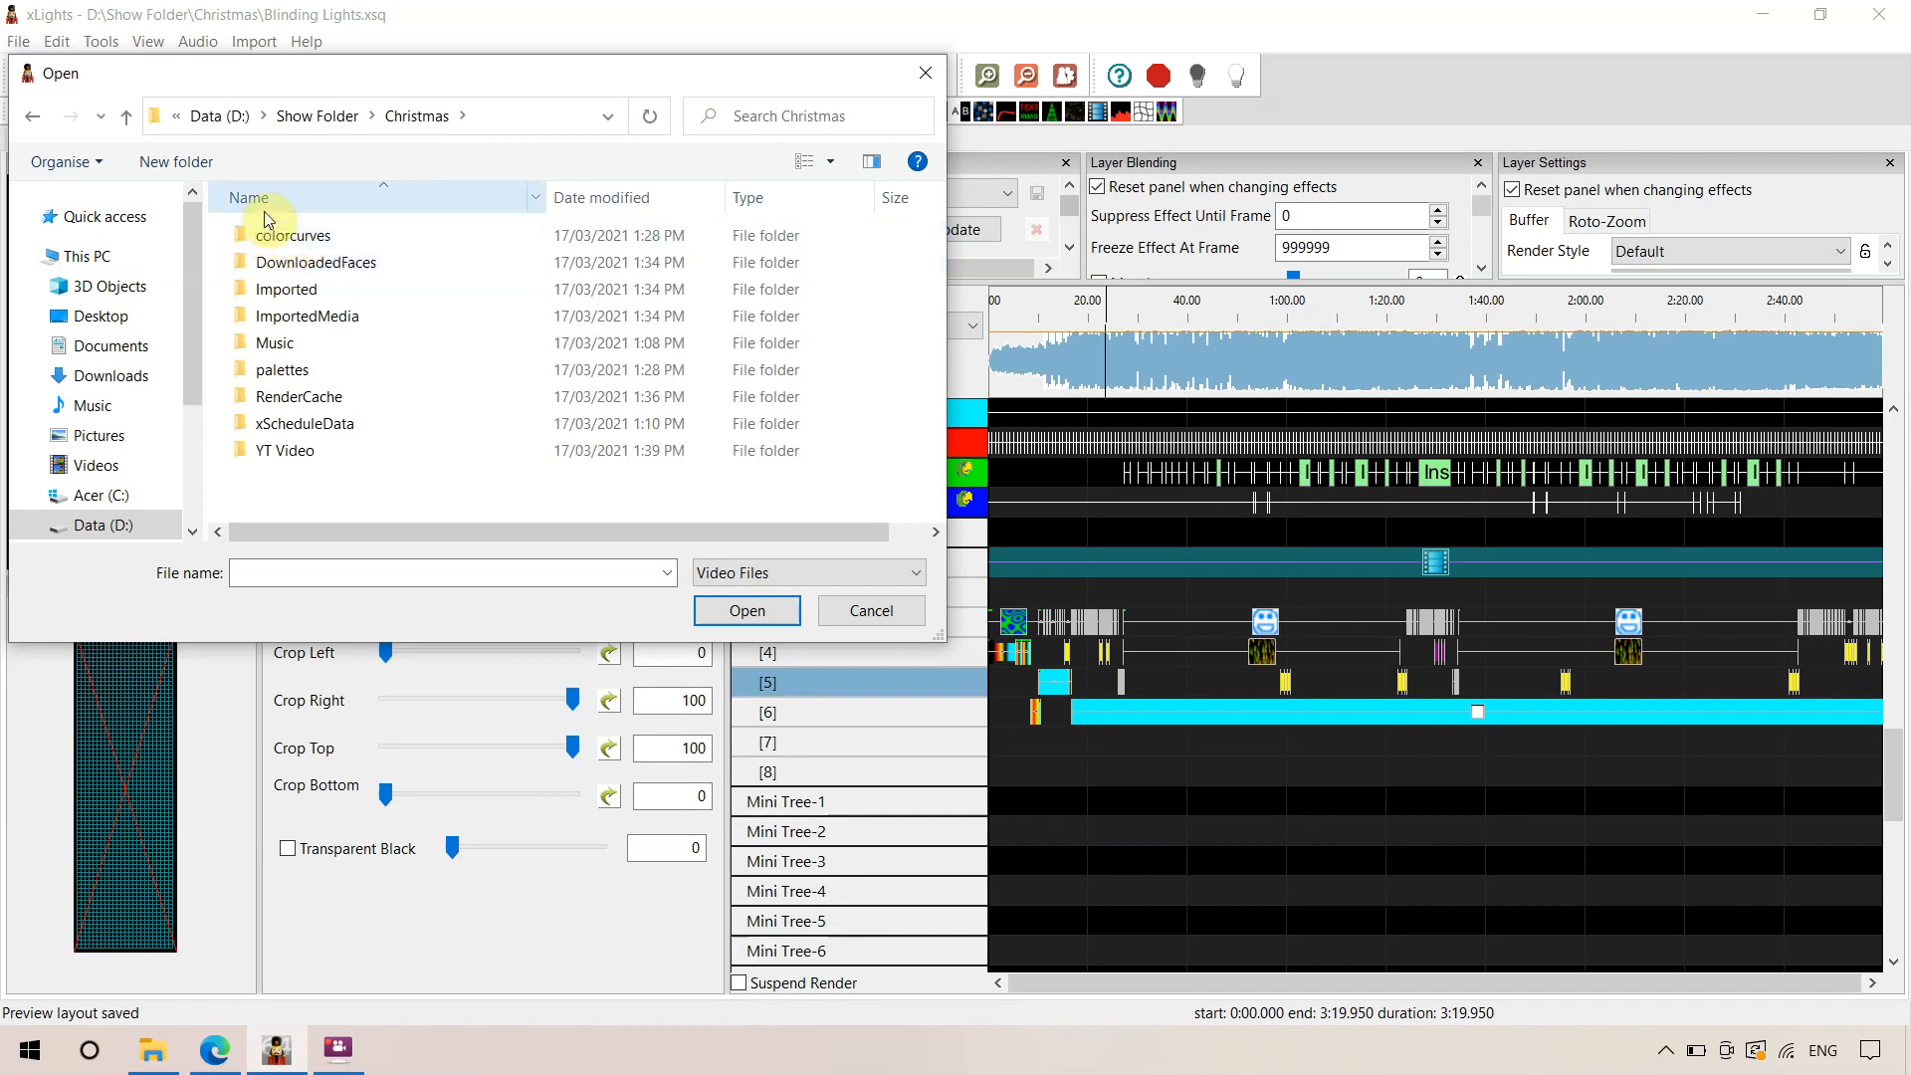
pyautogui.doubleClick(336, 316)
pyautogui.doubleClick(291, 238)
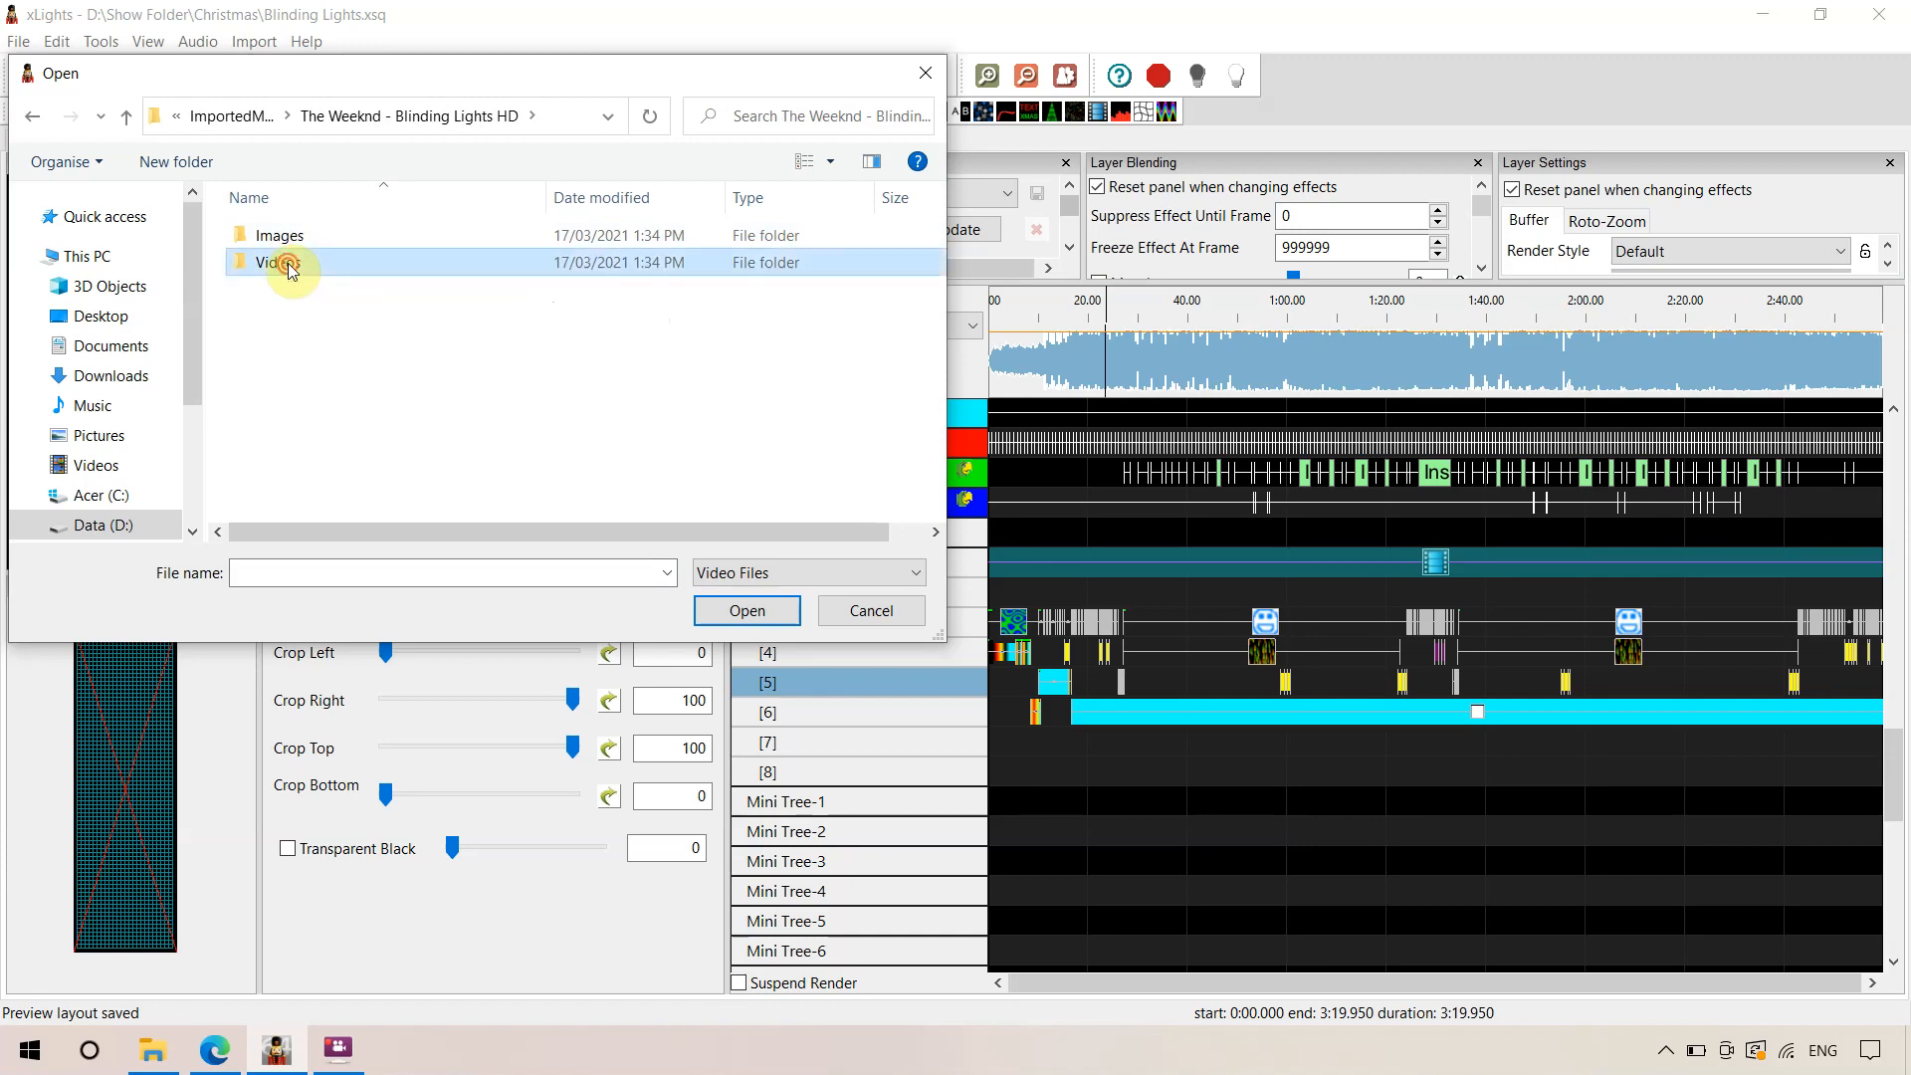
pyautogui.doubleClick(290, 267)
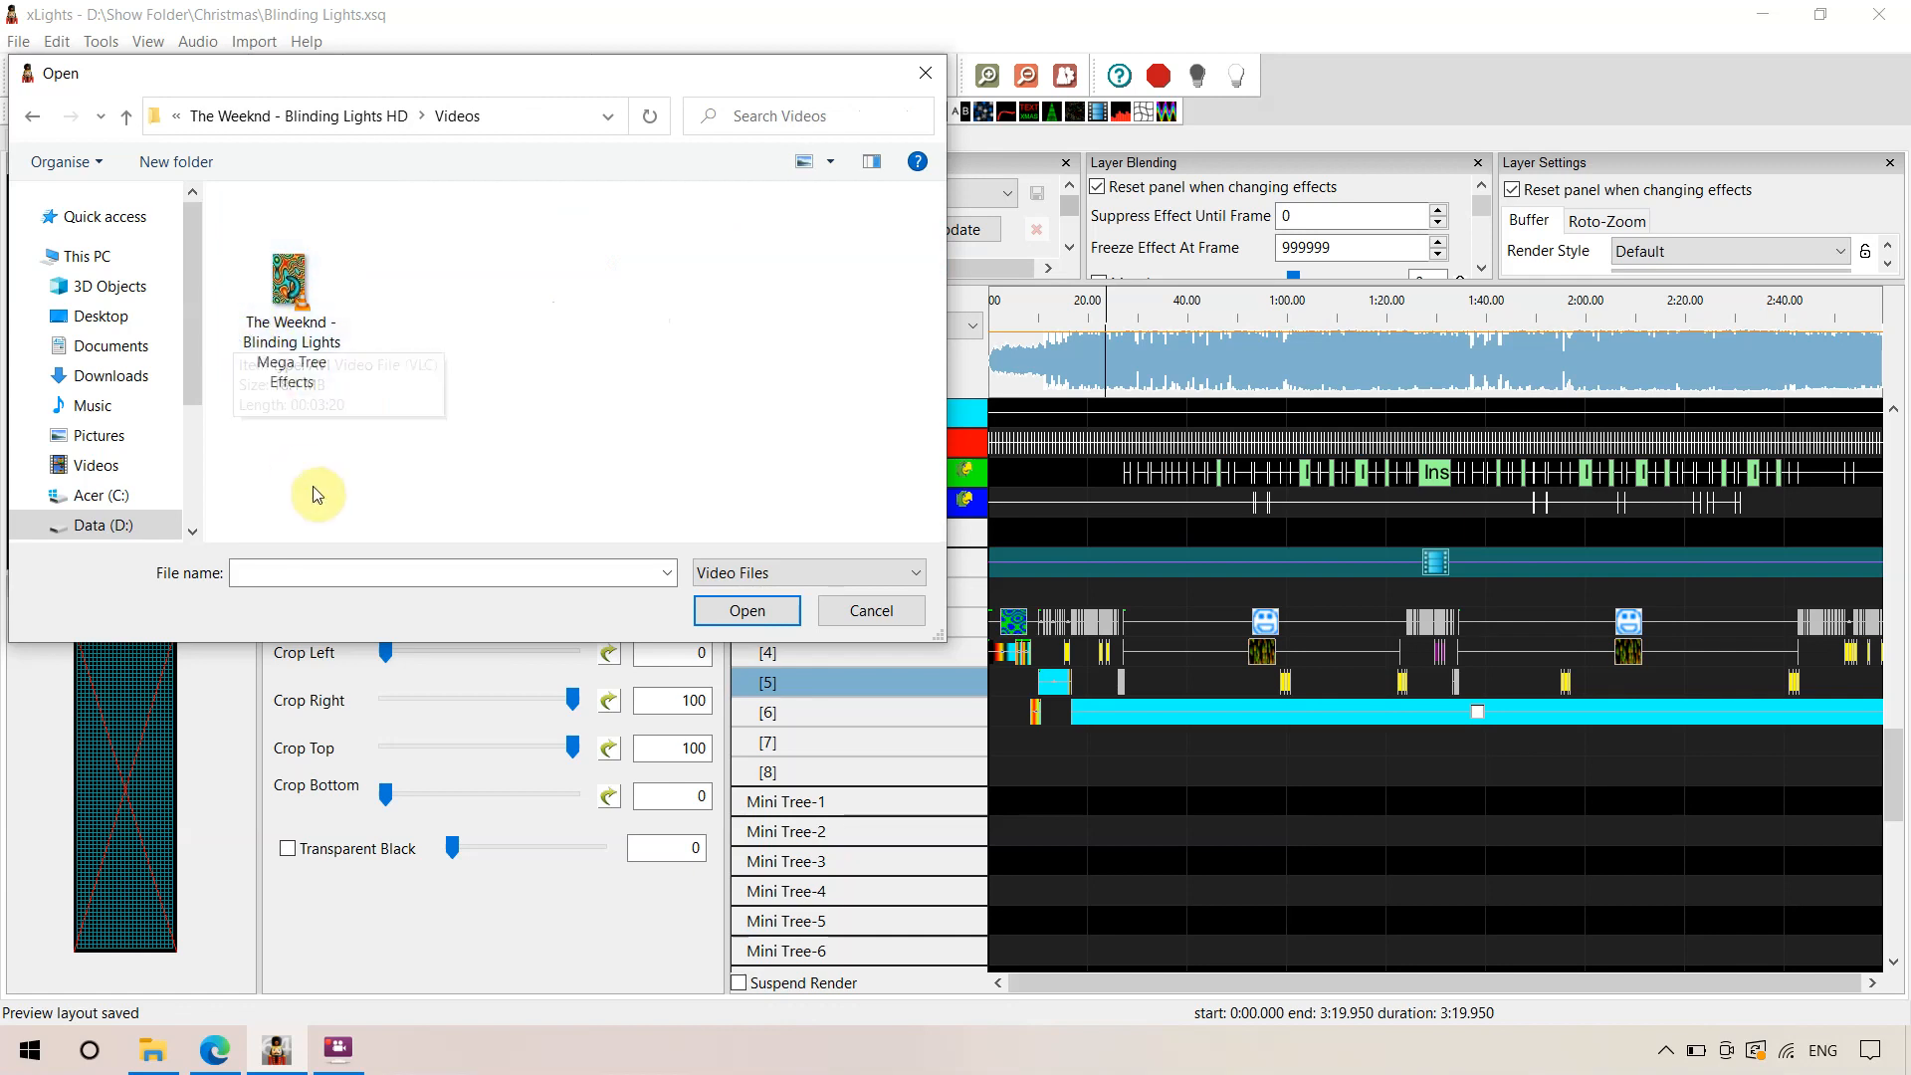
pyautogui.doubleClick(298, 368)
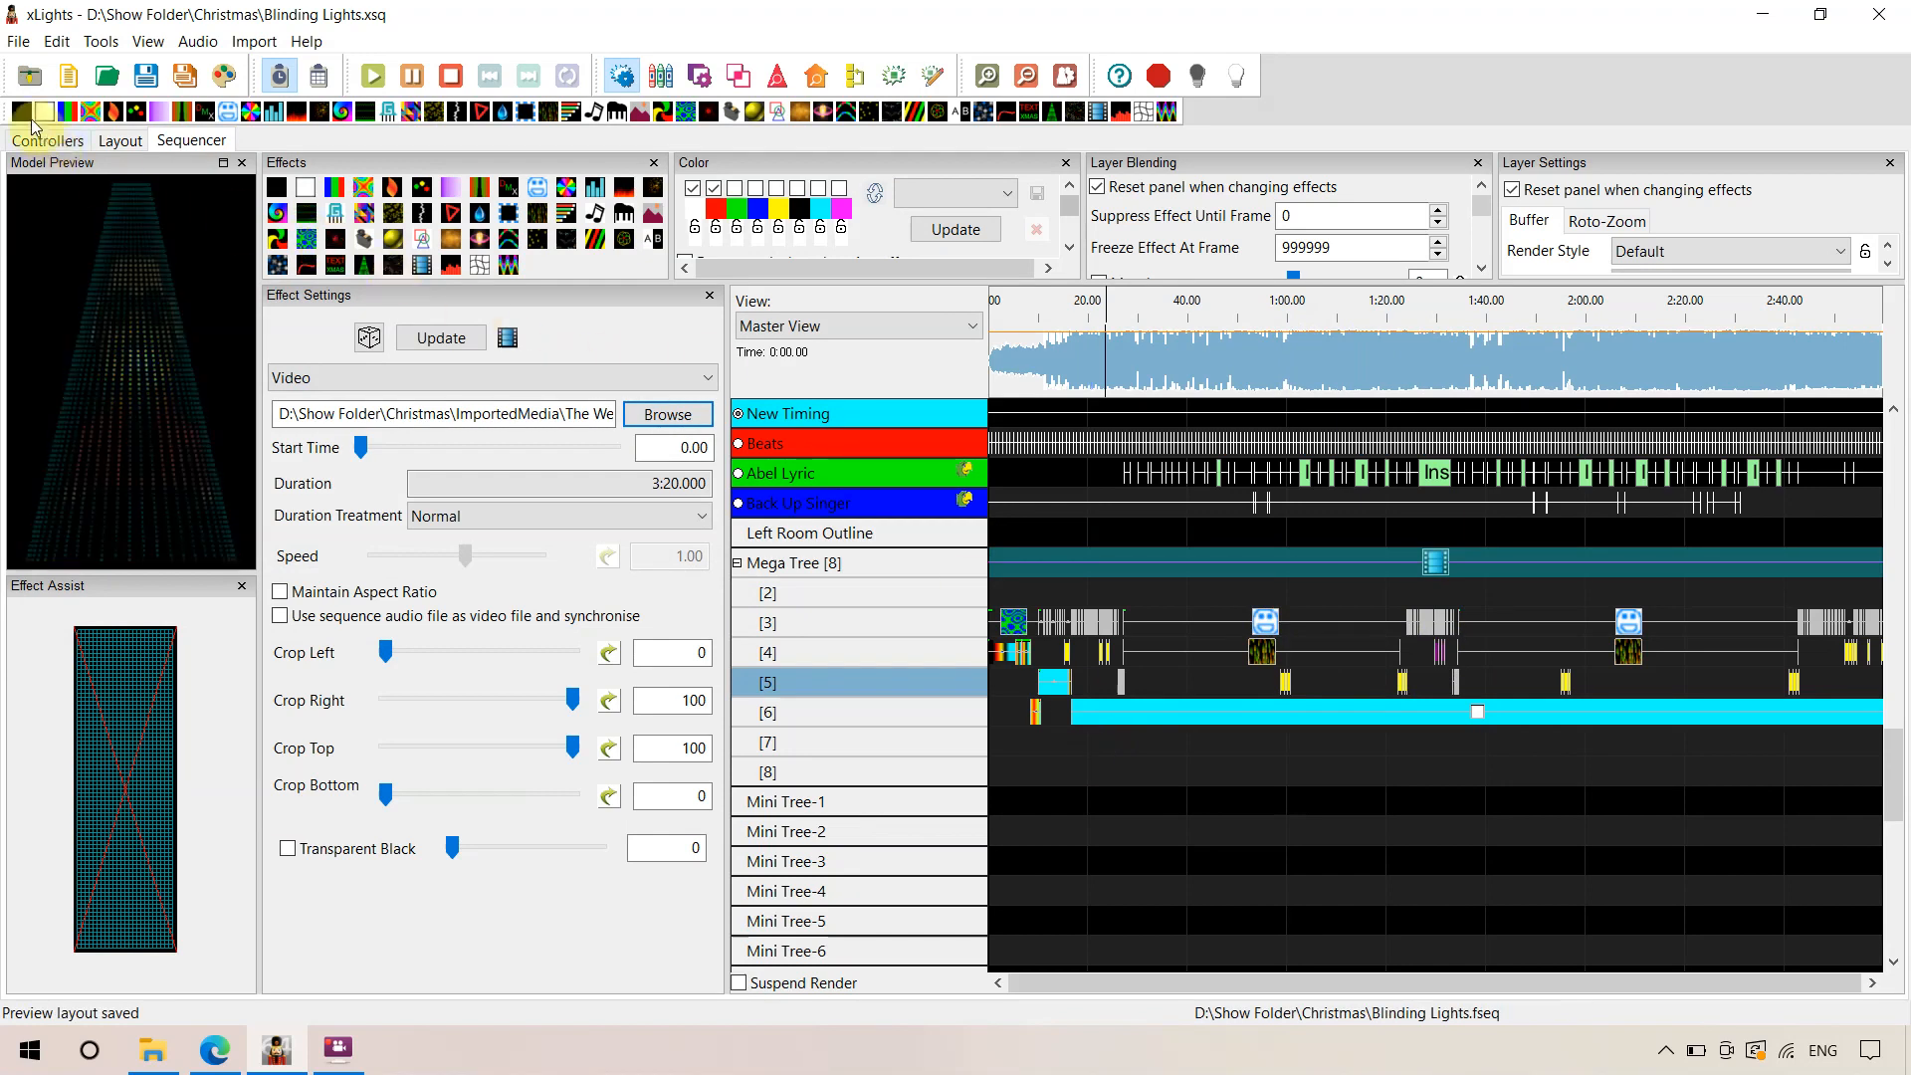
# Place an Off effect across the full length of the sequence on Mega Tree layer 2, below the Video effect
pyautogui.moveTo(48, 148); pyautogui.dragTo(1362, 596)
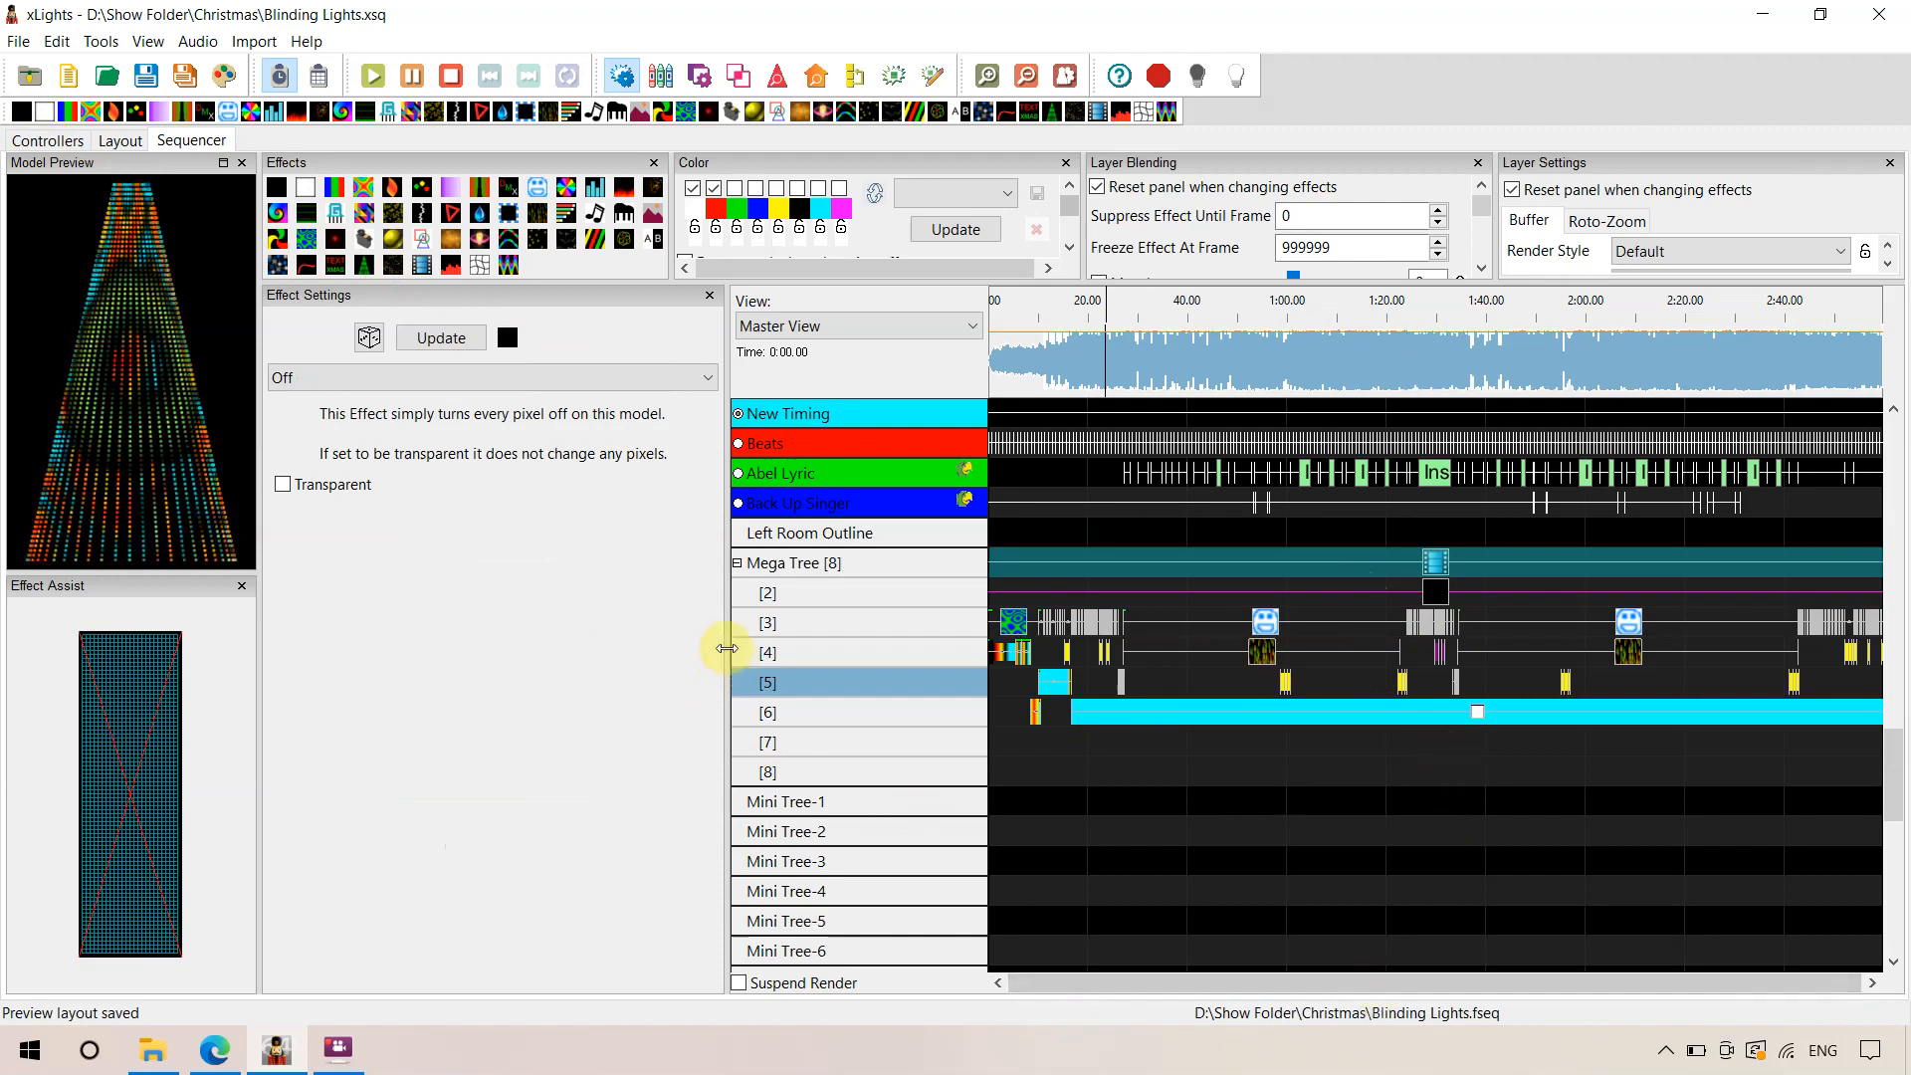
pyautogui.moveTo(115, 310); pyautogui.dragTo(116, 311)
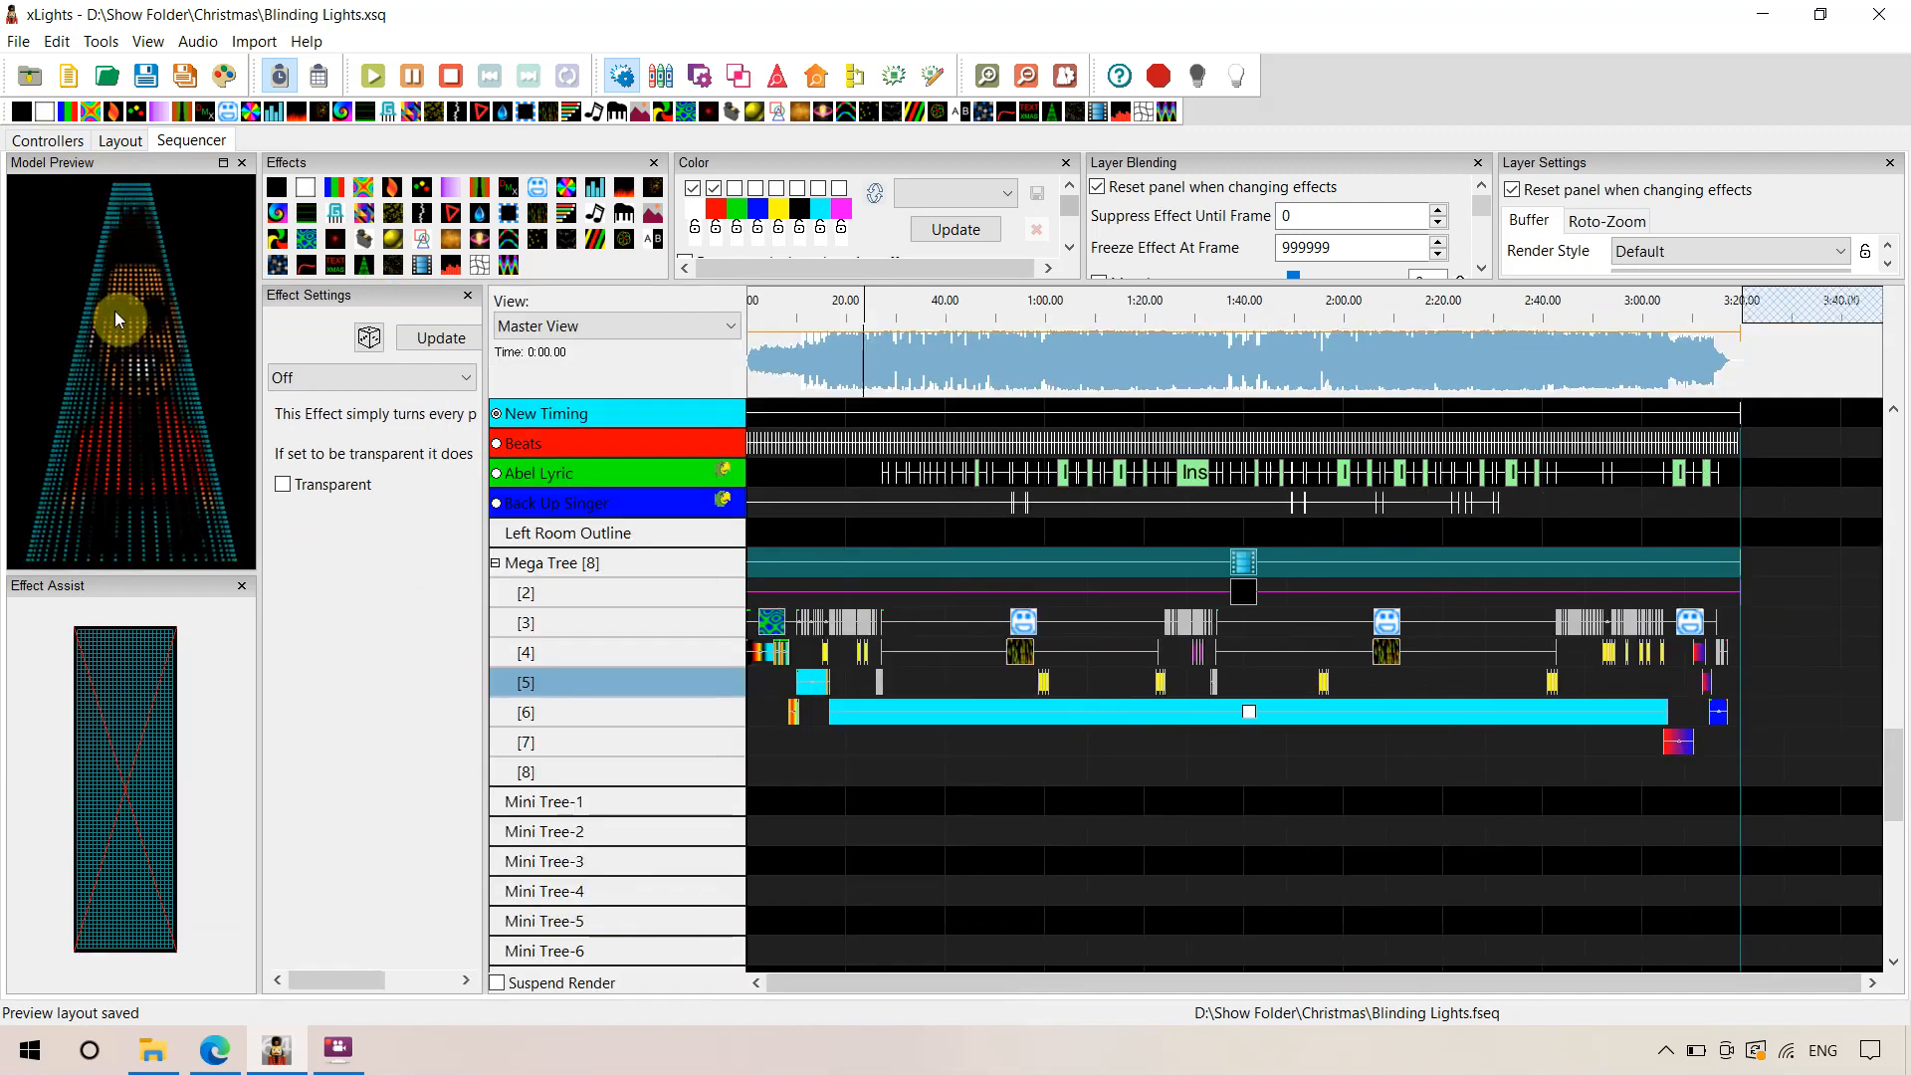